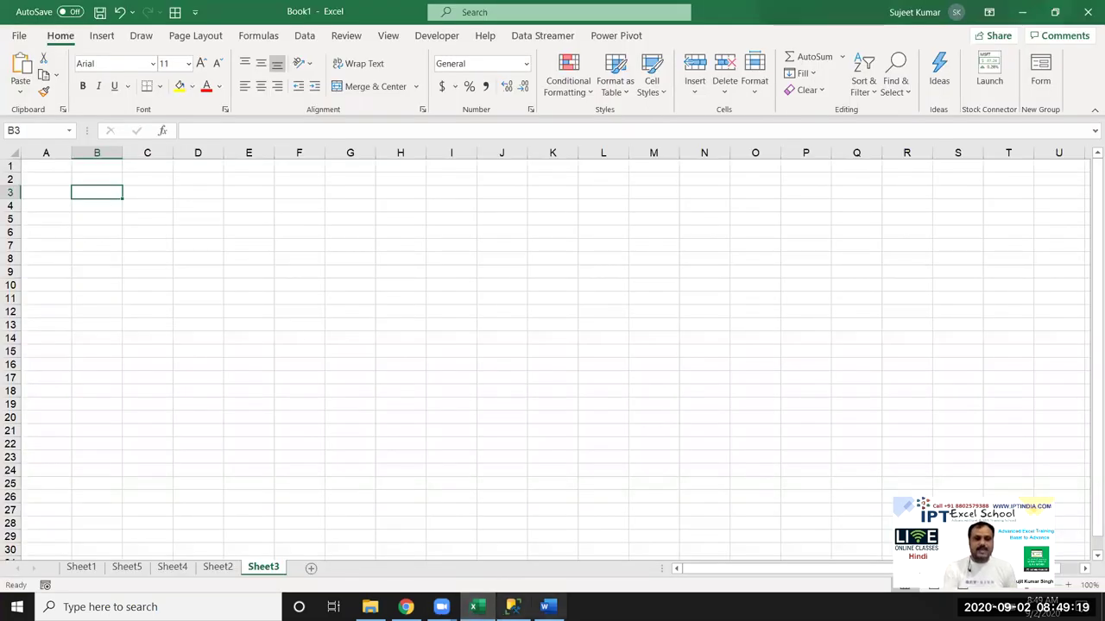
Switch from the Excel workbook to the open Word document that holds 10th.
key("alt+Tab")
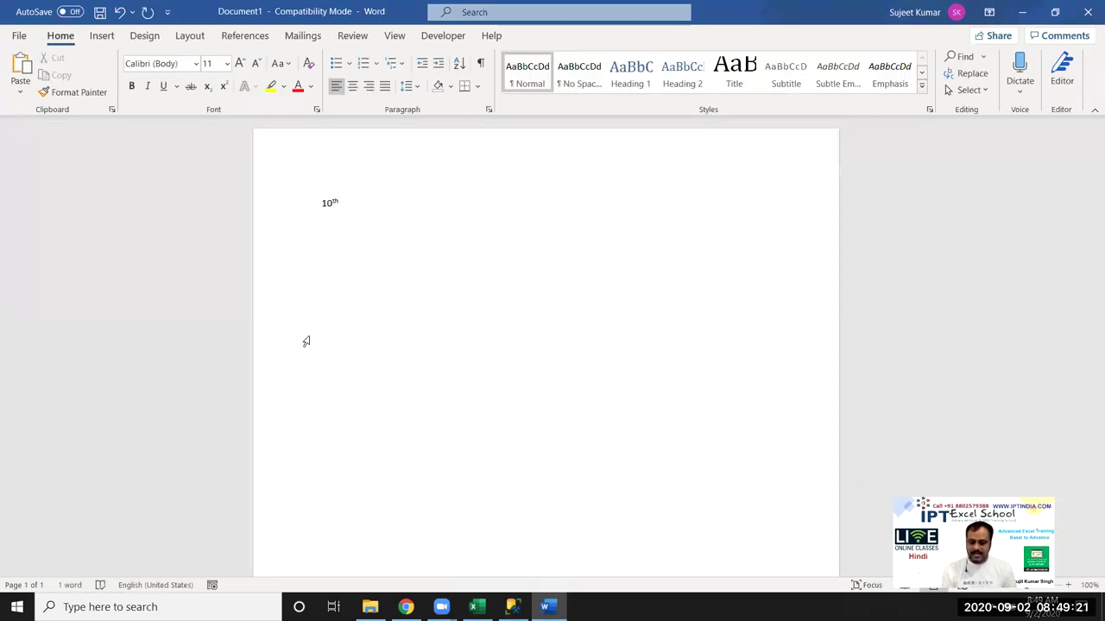
Add 21st, 22nd and 23rd below 10th in Word with superscript suffixes, then return to Excel.
key("Return")
type("21st ")
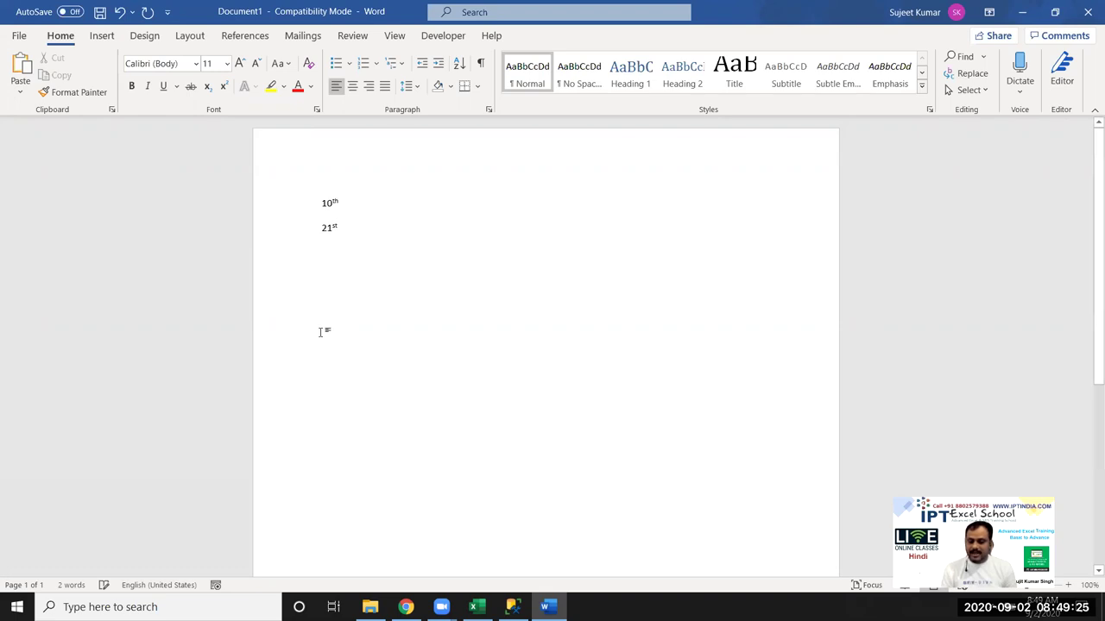
type("22nd")
key("Return")
type("23rd")
key("Return")
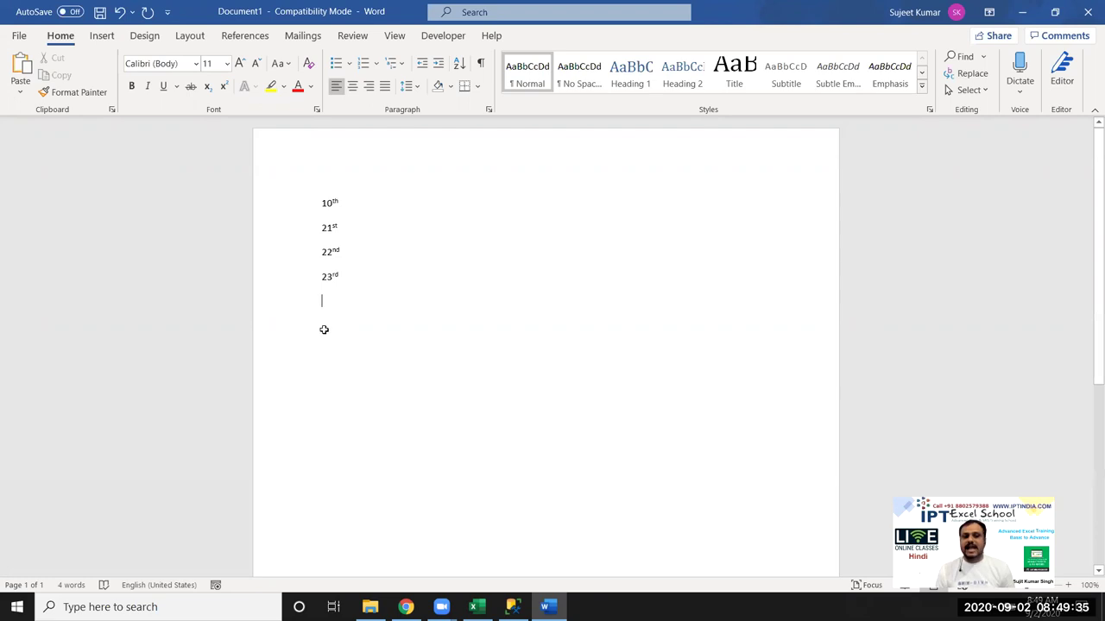
key("alt+Tab")
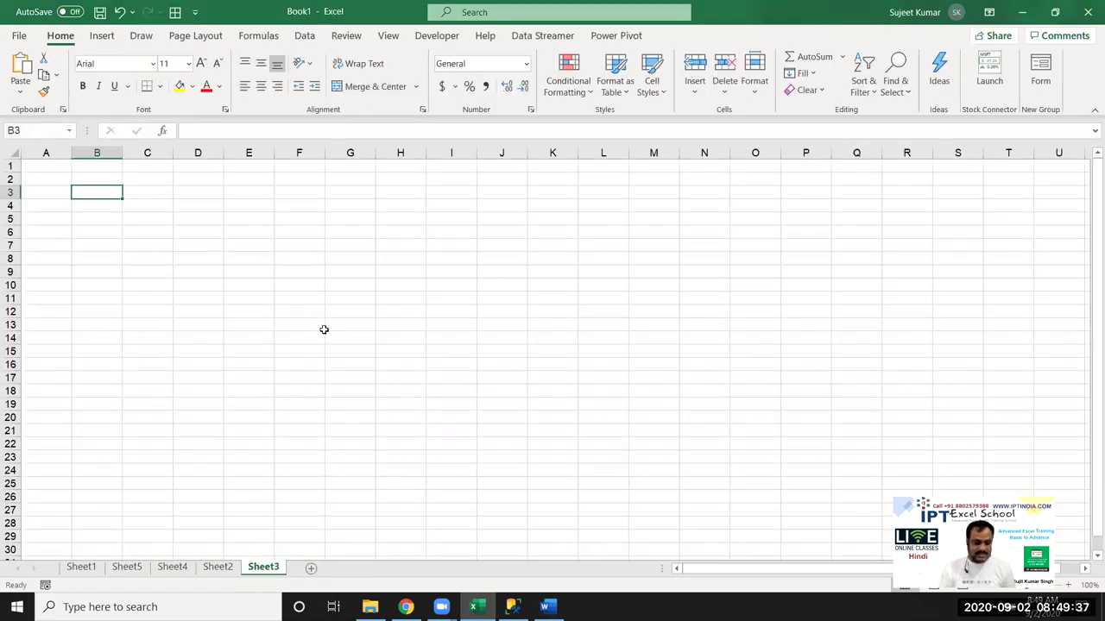
Enter 21st in cell B3 and 10th in cell B4 of Sheet3.
type("21st")
key("Return")
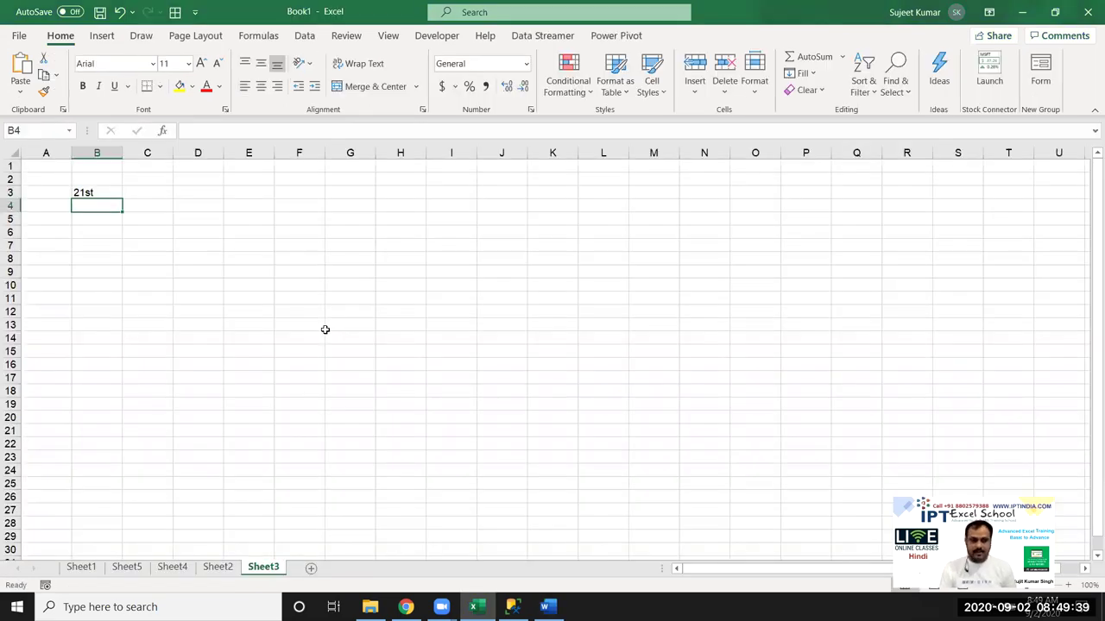
type("10")
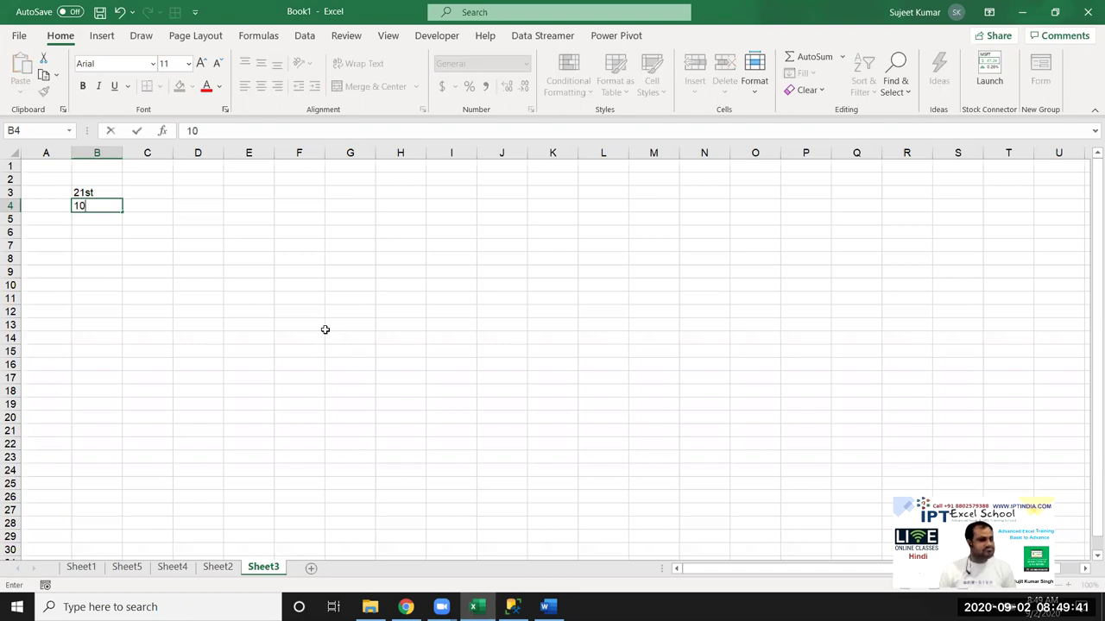
type("th")
key("Return")
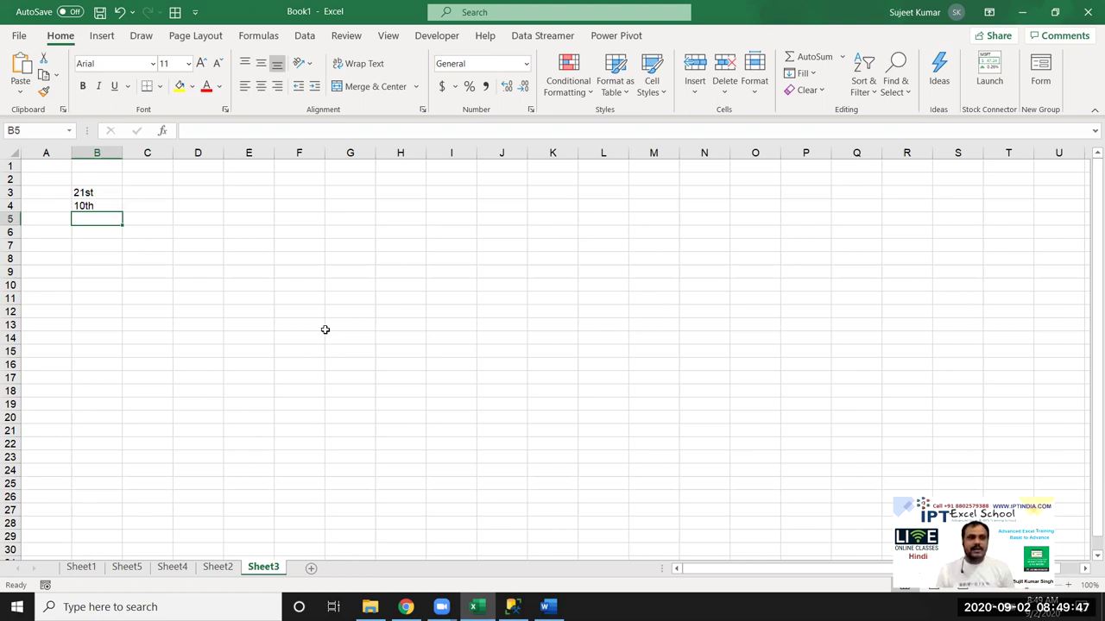
Make the 'st' of 21st in B3 superscript.
double_click(106, 192)
left_click_drag(87, 192, 97, 194)
left_click(102, 194)
left_click(89, 191)
right_click(91, 193)
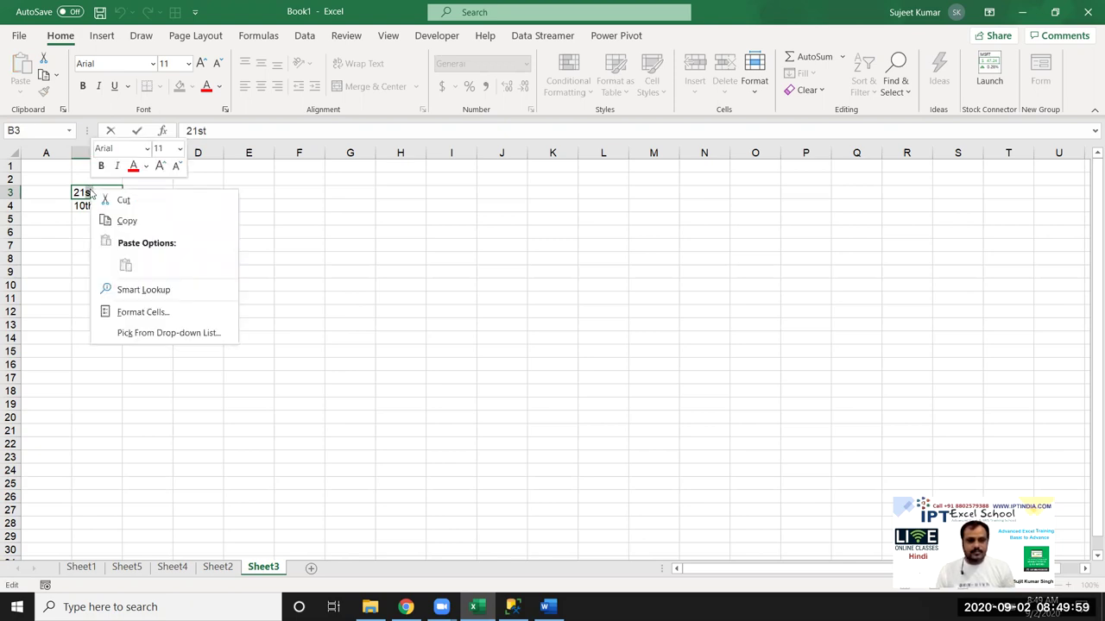
key("Escape")
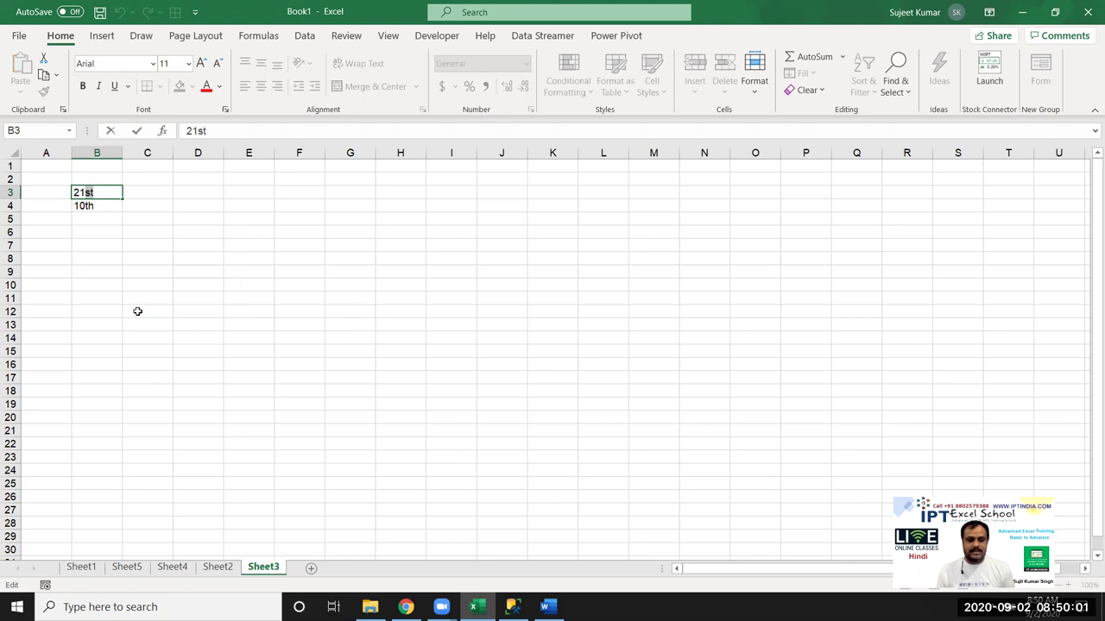
key("ctrl+1")
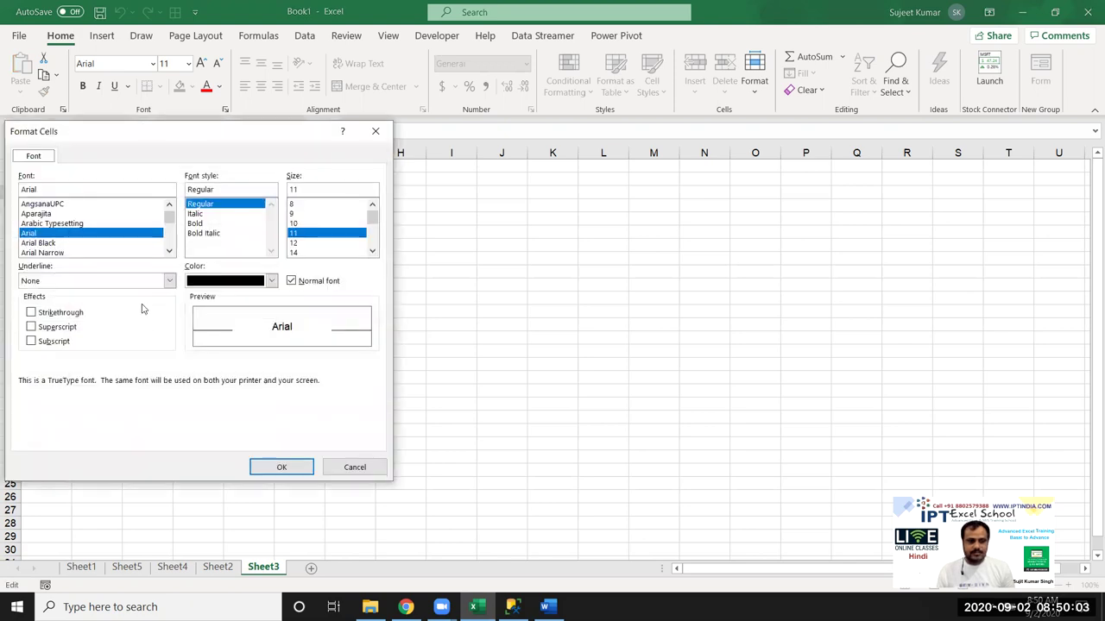
left_click(56, 328)
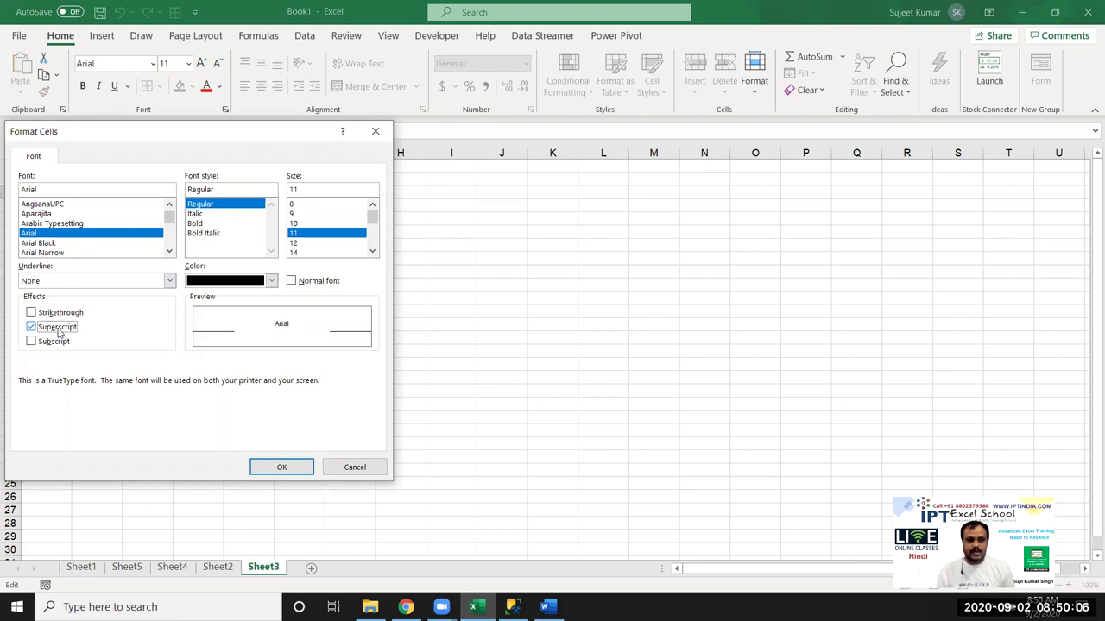
left_click(276, 465)
left_click(168, 285)
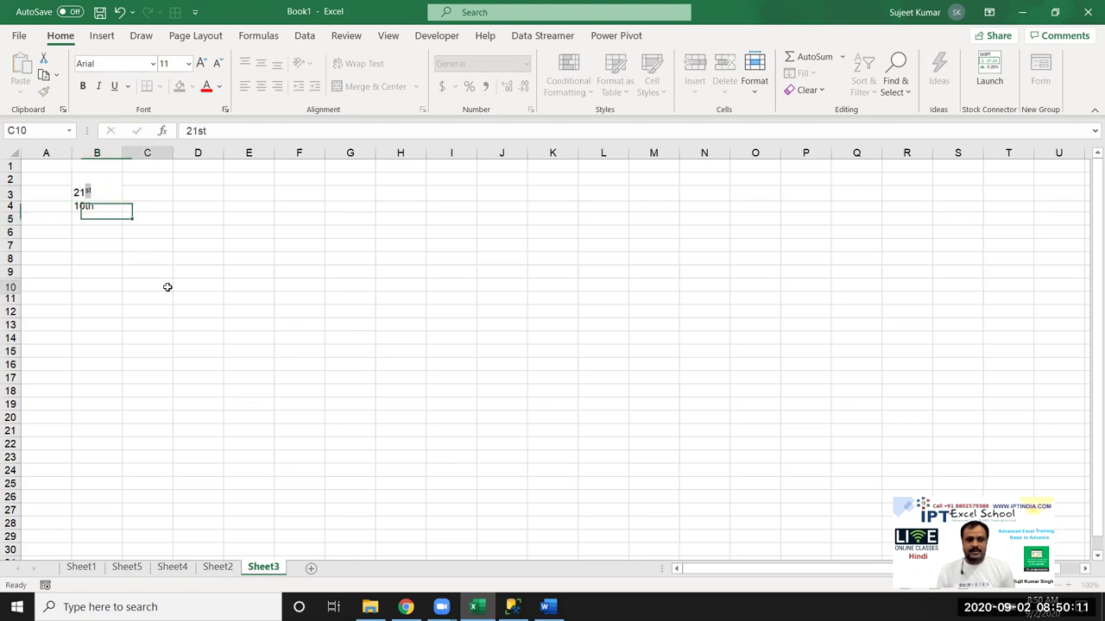
Make the 'th' of 10th in B4 superscript.
double_click(103, 210)
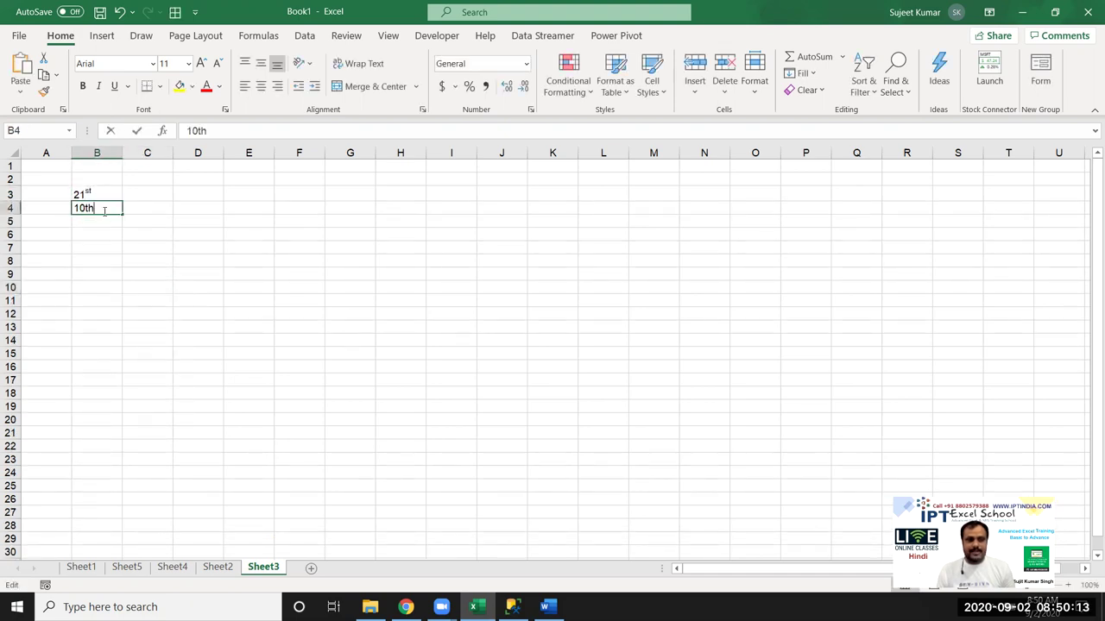
left_click_drag(87, 208, 100, 207)
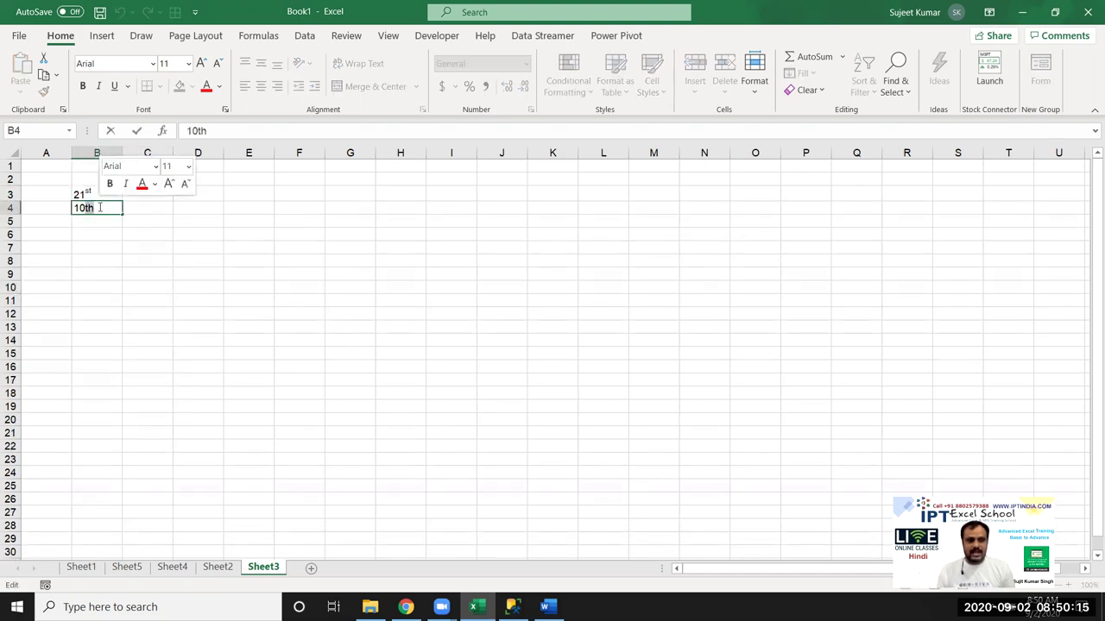
right_click(93, 208)
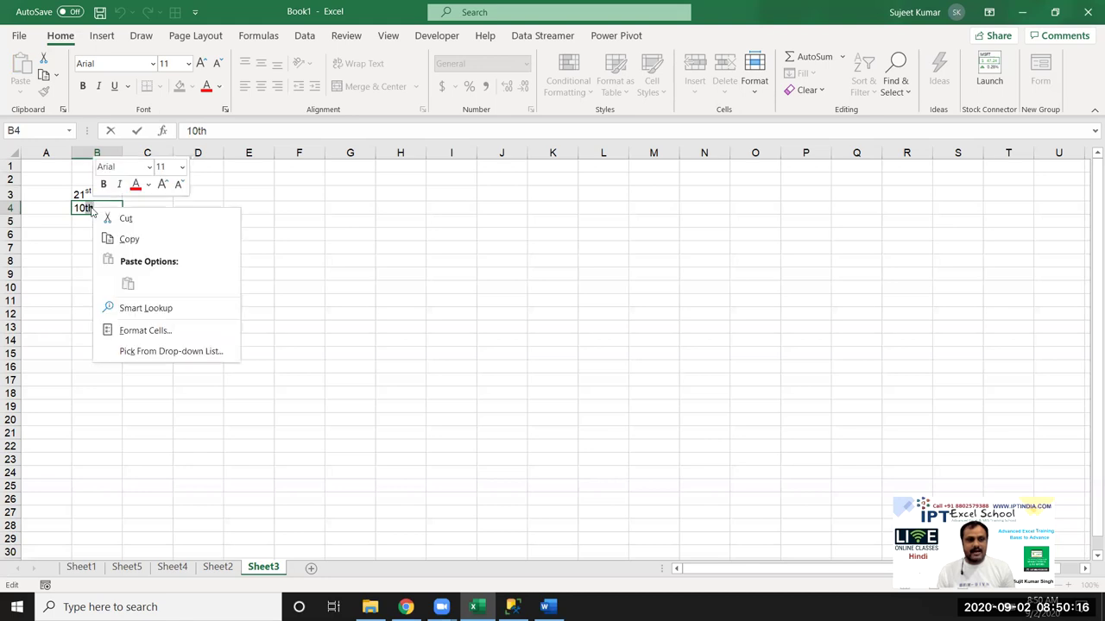
left_click(153, 328)
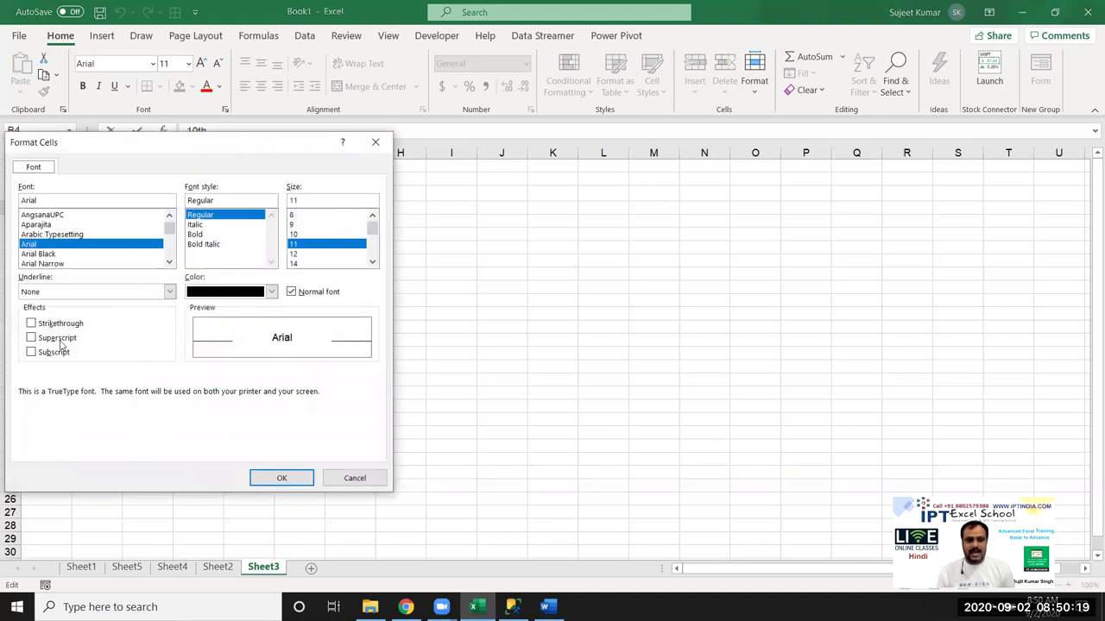
left_click(53, 339)
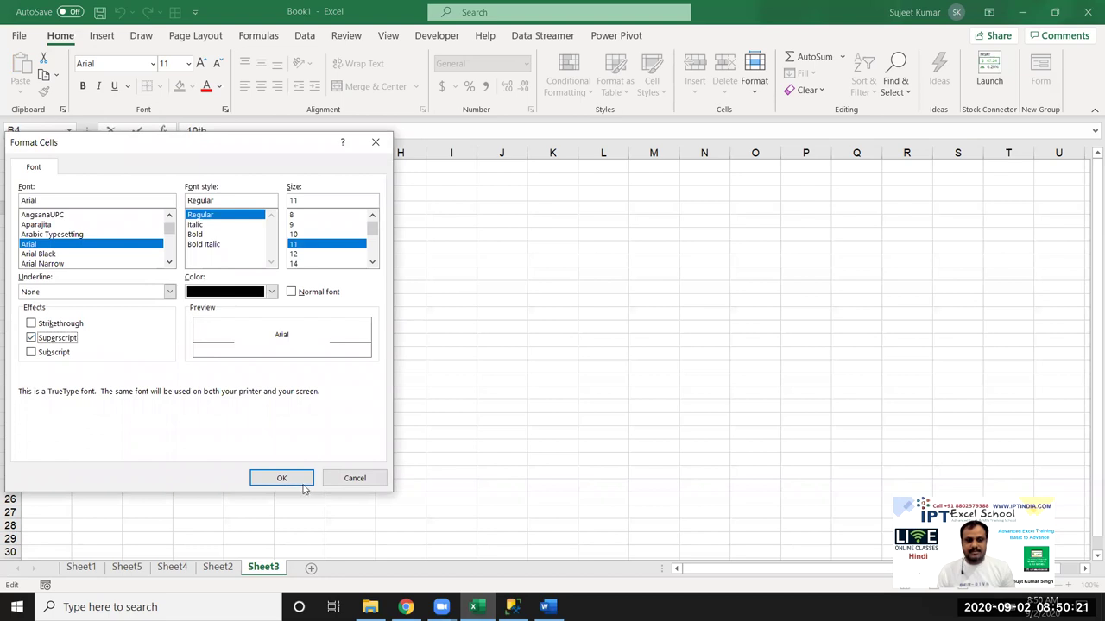
left_click(268, 476)
left_click(116, 330)
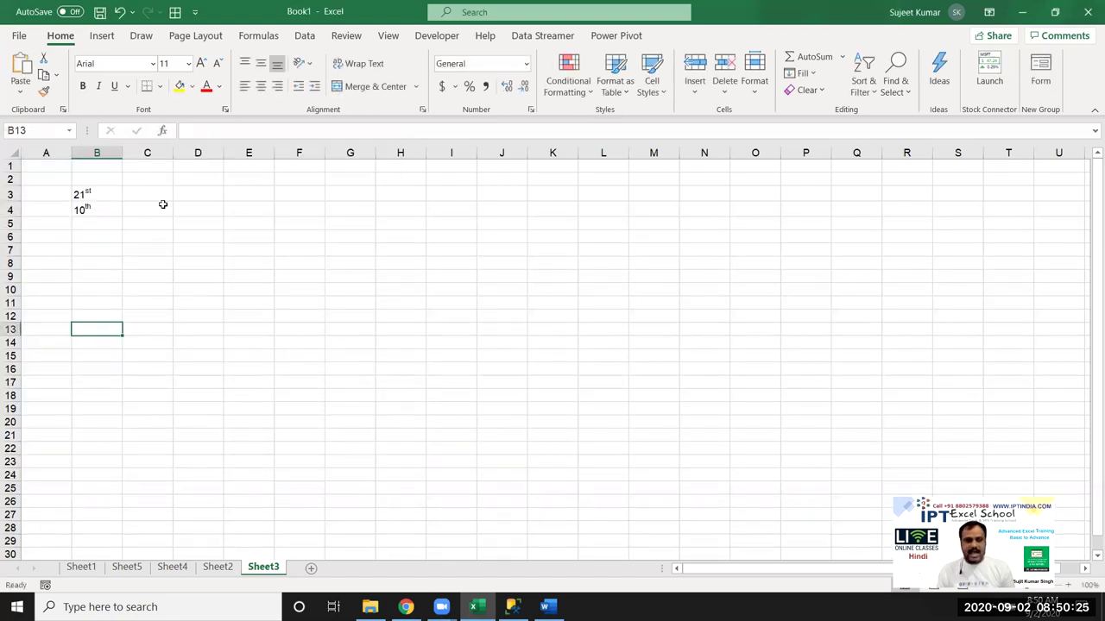
Enter 10o in C3 and superscript the o so it reads as 10°.
scroll(202, 236, "up", 4, "ctrl")
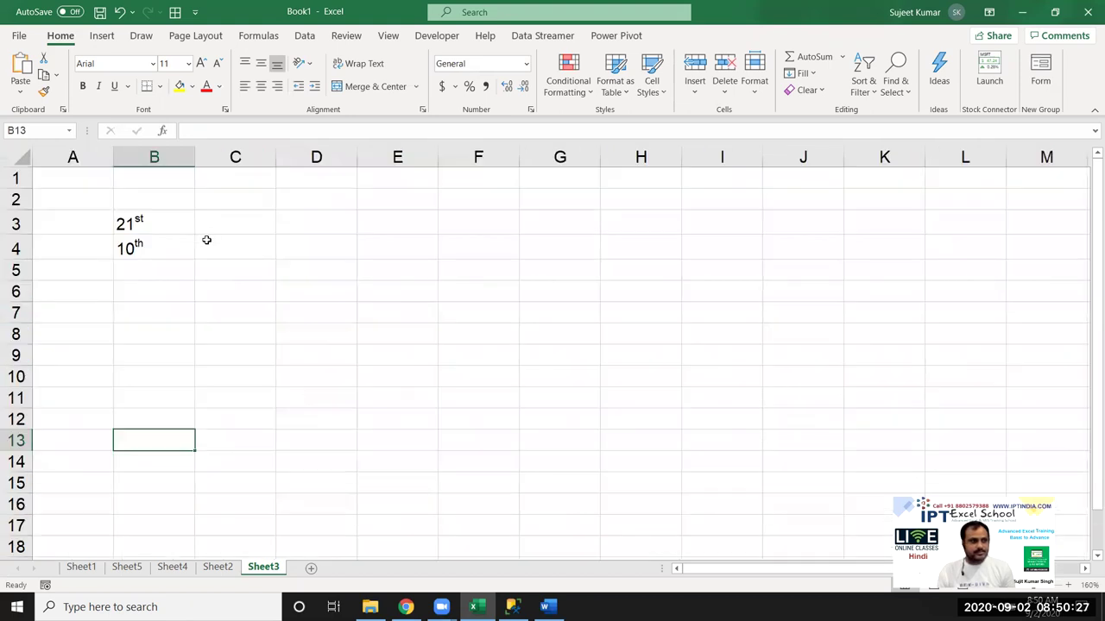
scroll(207, 240, "up", 5, "ctrl")
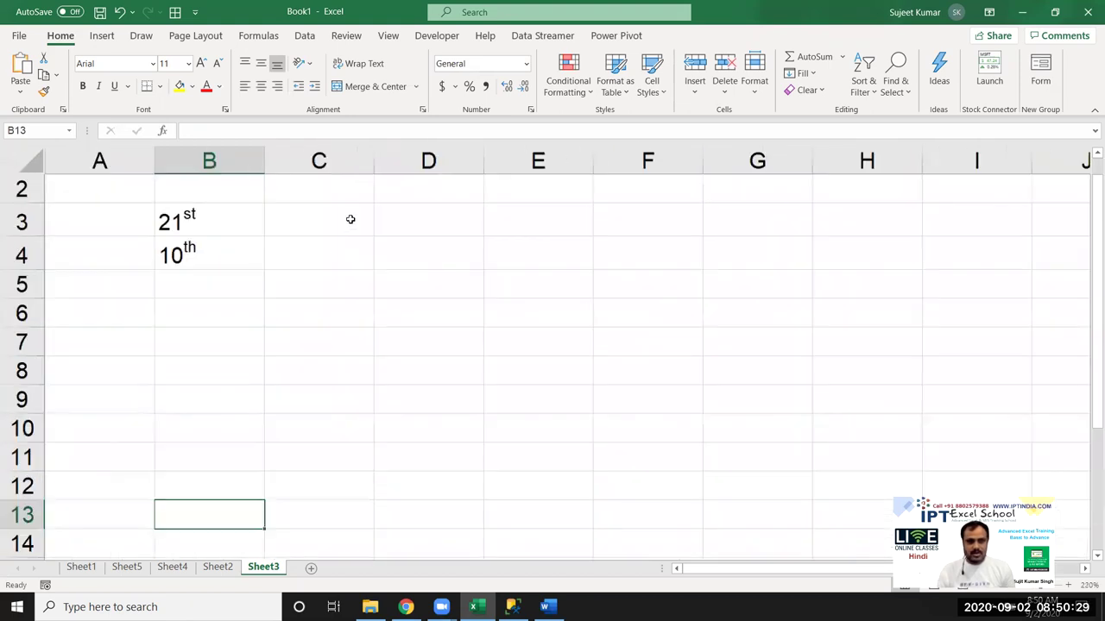
left_click(350, 219)
type("10")
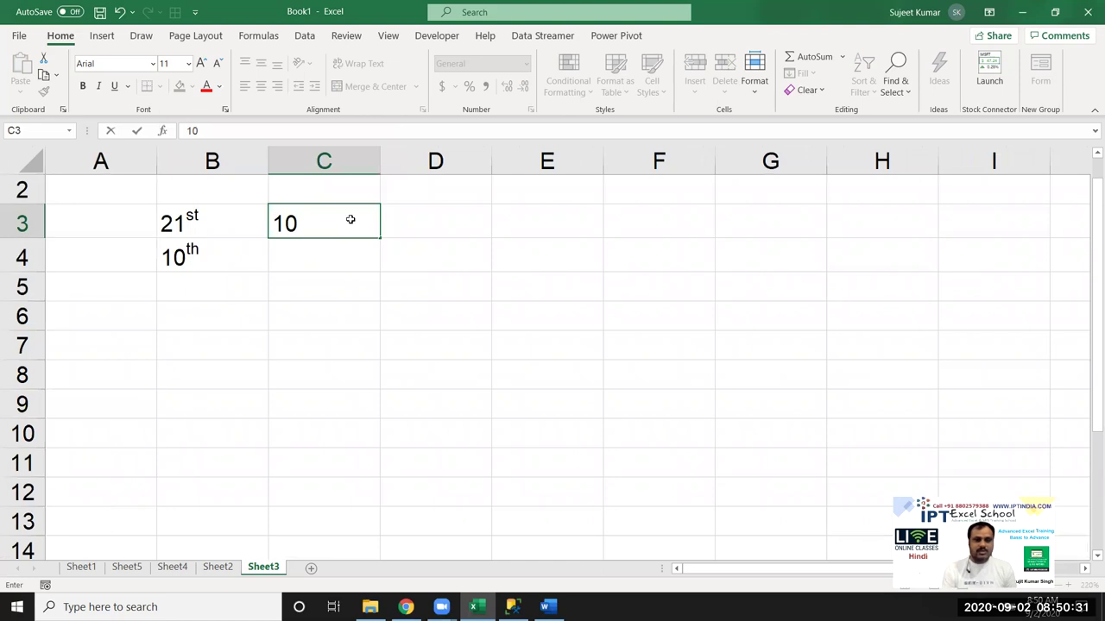
type("o")
key("Return")
double_click(301, 227)
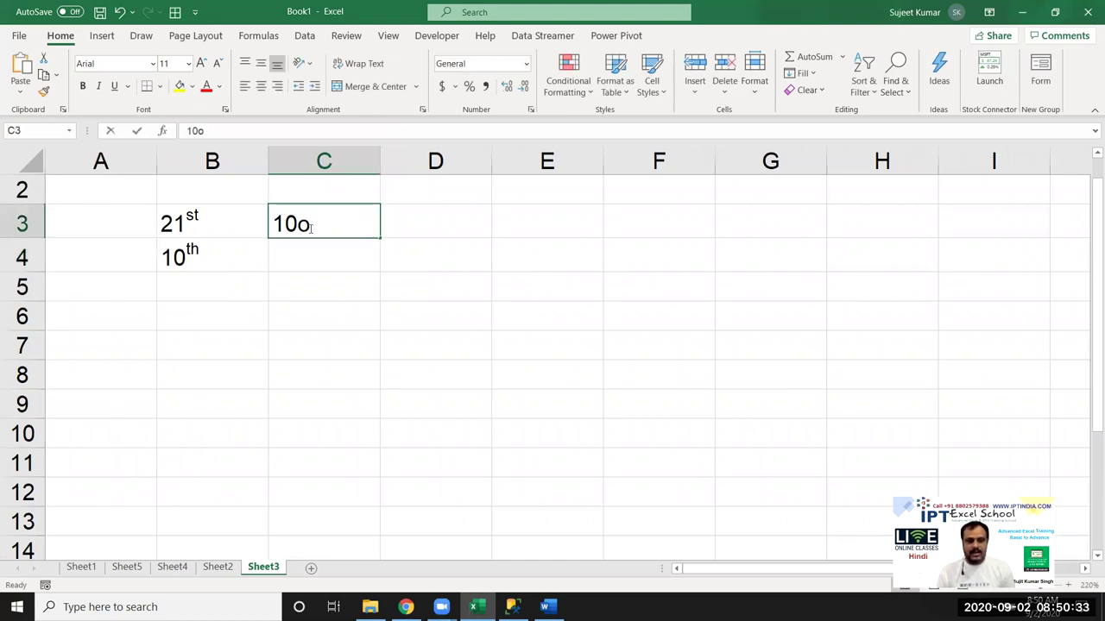
left_click_drag(311, 227, 299, 228)
right_click(316, 236)
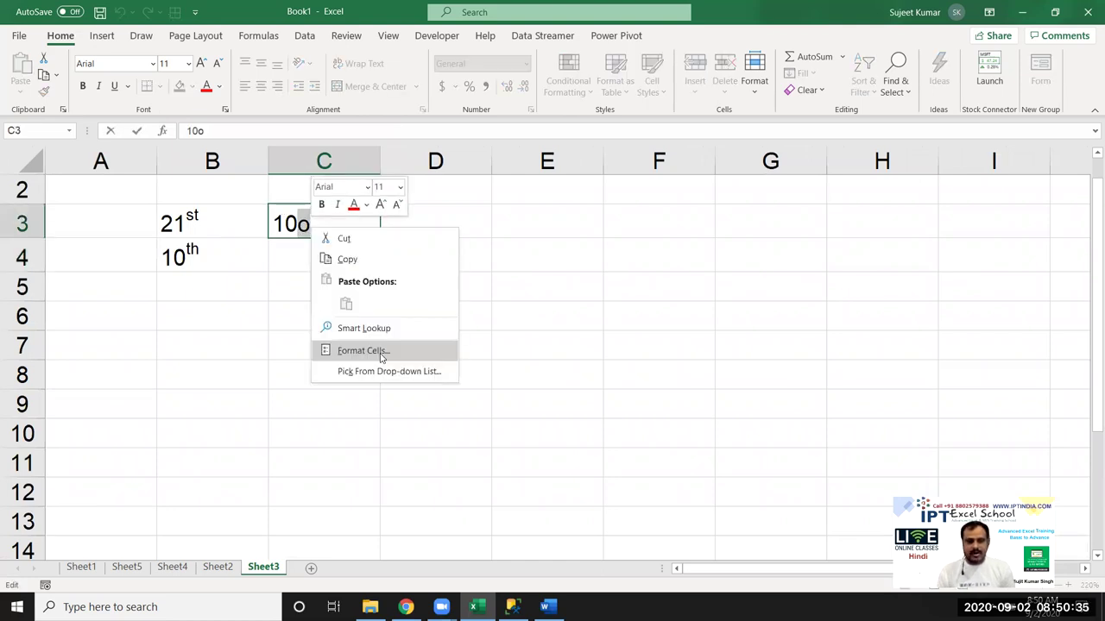
left_click(382, 354)
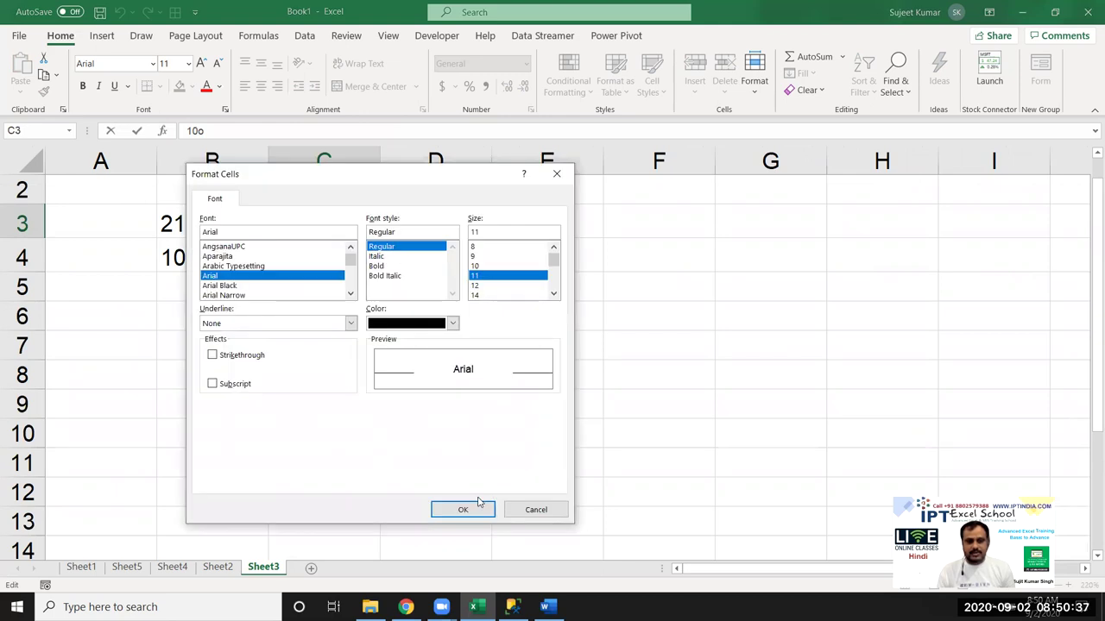
left_click(464, 509)
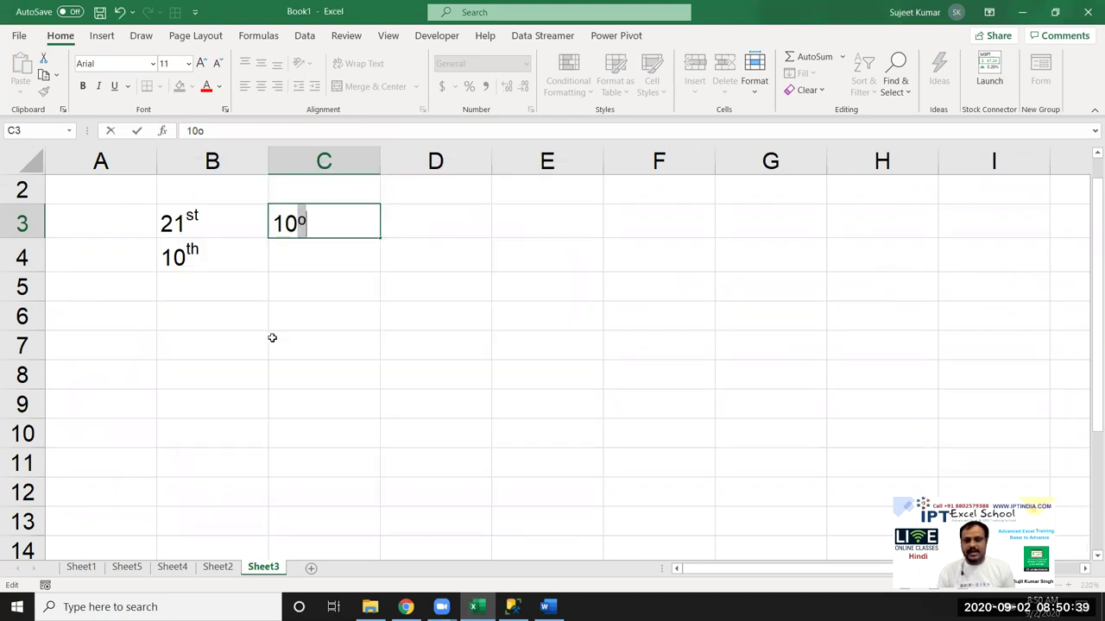
left_click(272, 337)
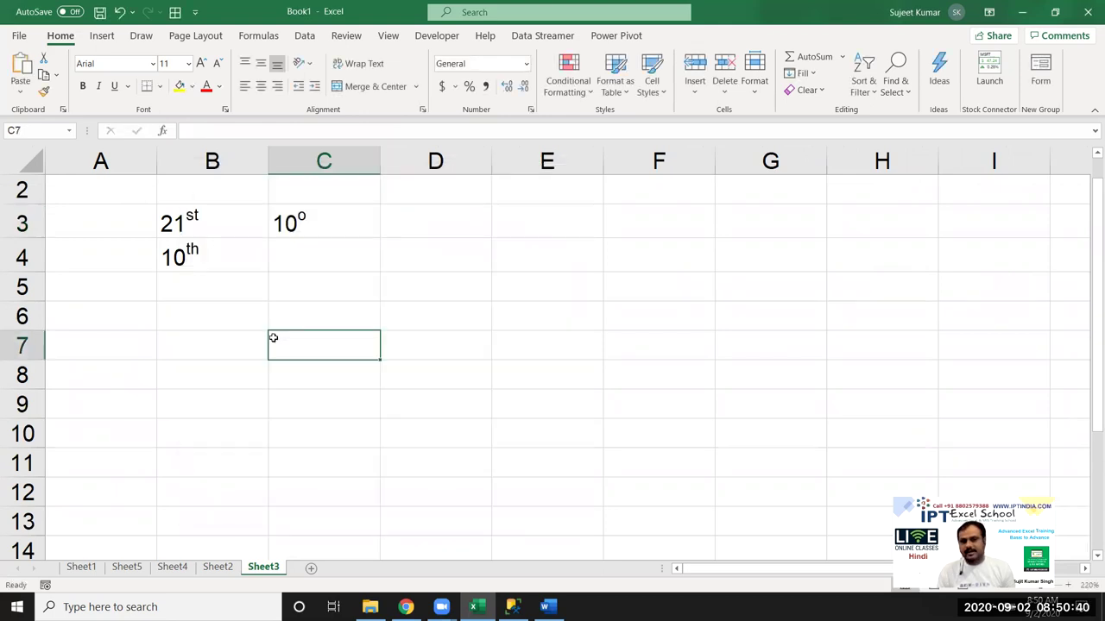
left_click(427, 199)
Enter 10, 30, 20 and 10 down cells D2 to D5.
type("10")
key("Return")
type("3")
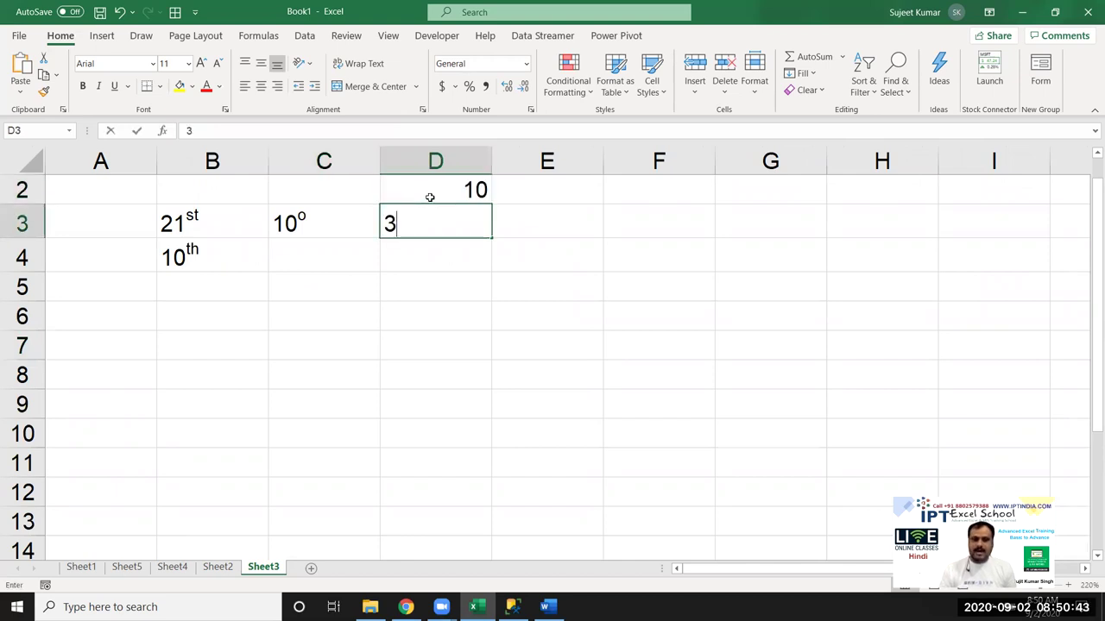
type("0")
key("Return")
type("20")
key("Return")
type("10")
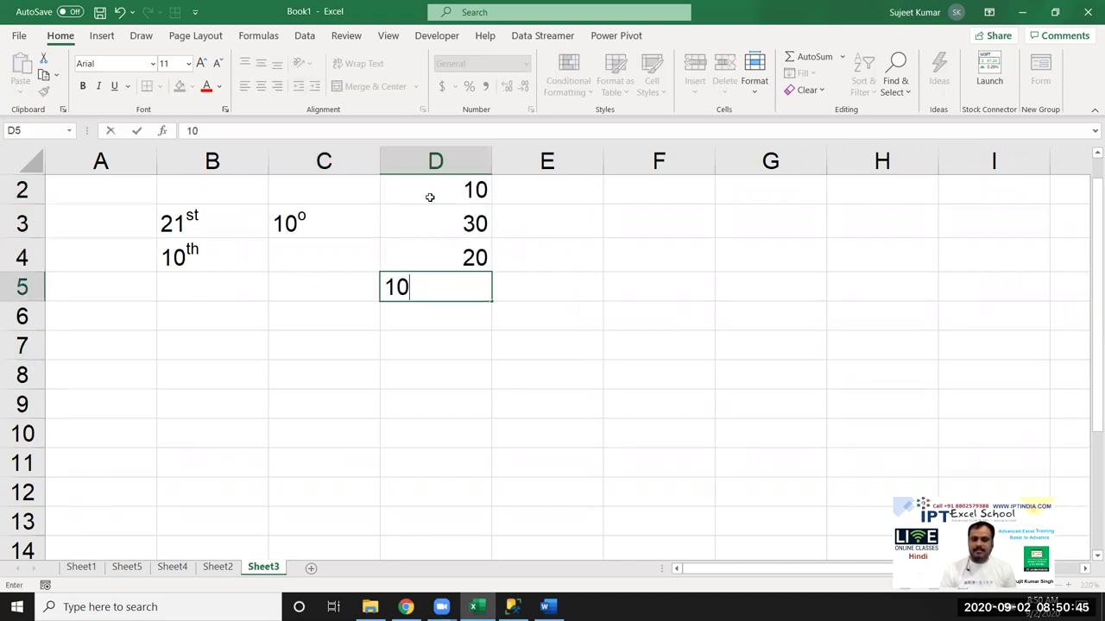
key("Return")
Enter 52, 53, 45, 25, 63 and 25 in D6:D11 and autofit column D.
type("52")
key("Return")
type("5")
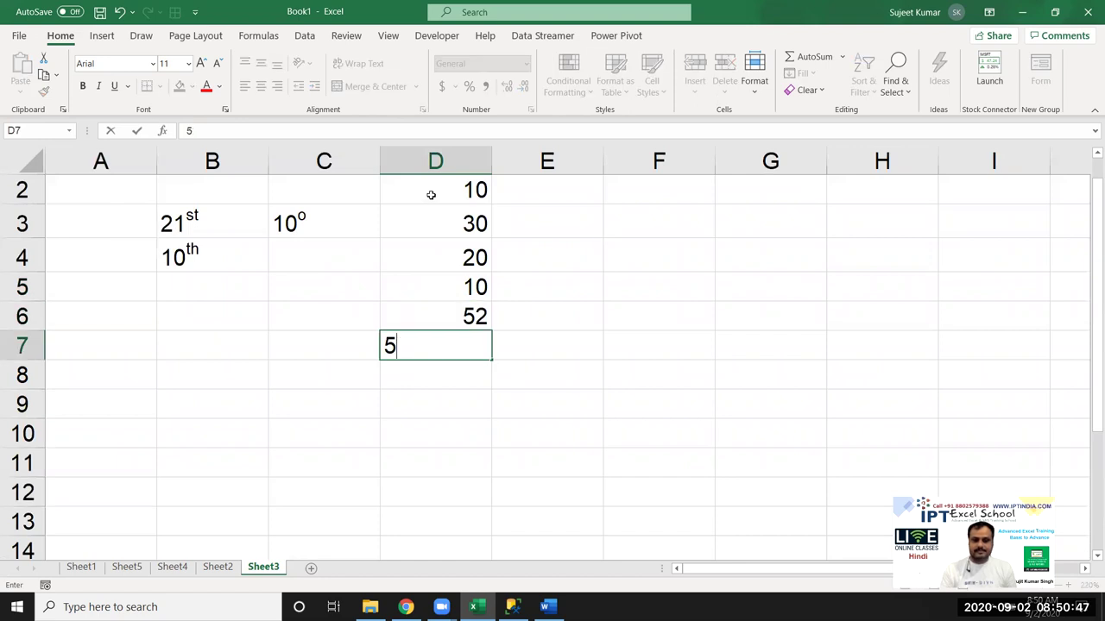
type("3")
key("Return")
type("45")
key("Return")
type("2")
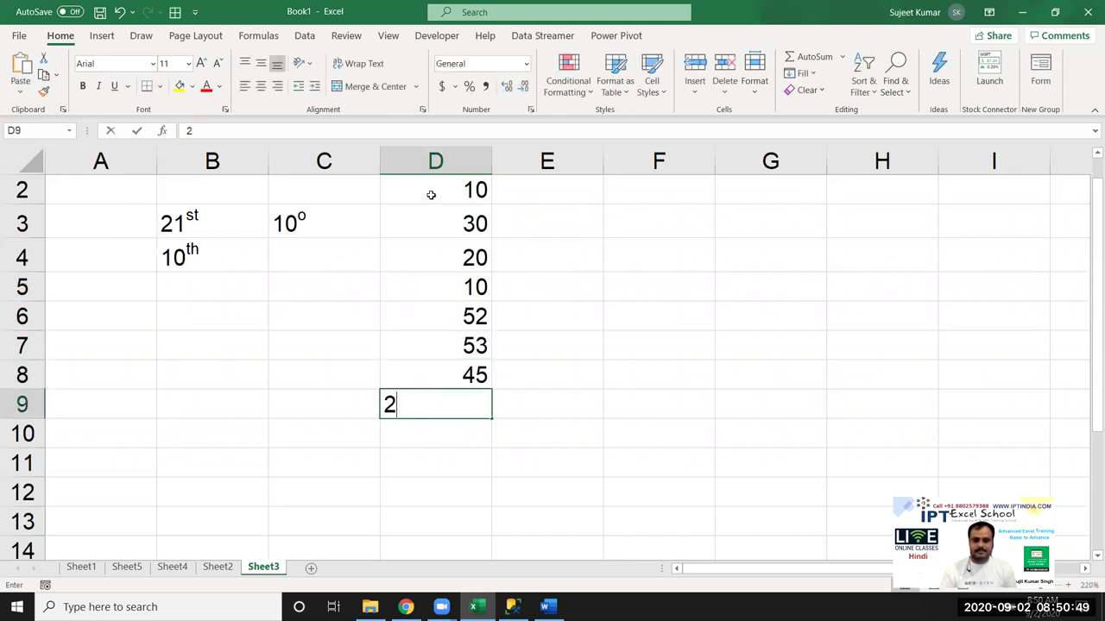
type("5")
key("Return")
type("63")
key("Return")
type("25")
key("Return")
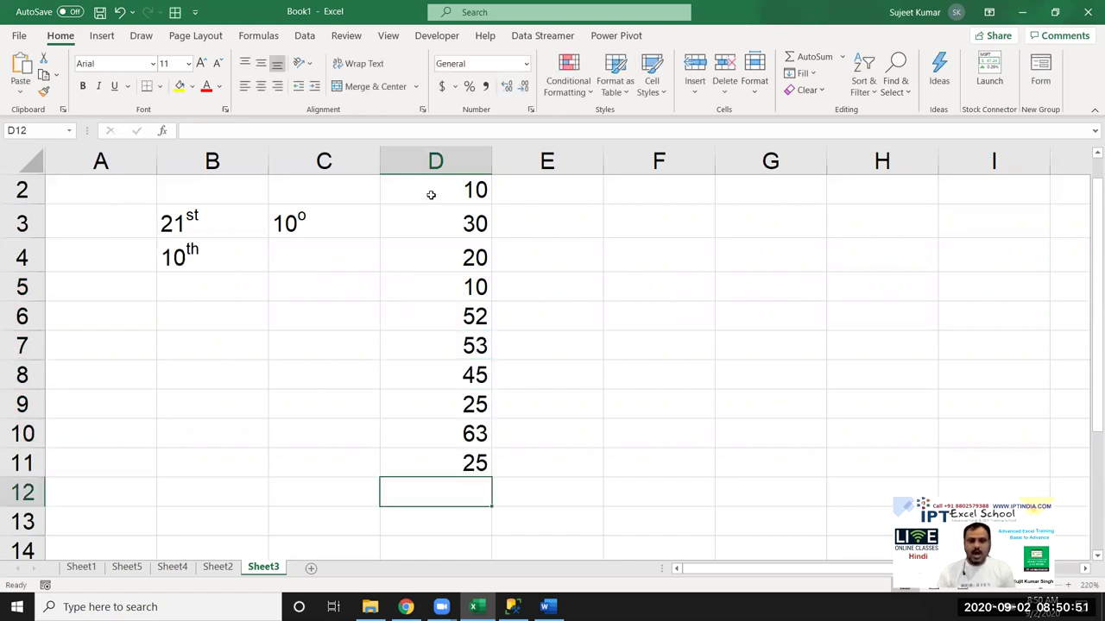
double_click(492, 156)
left_click_drag(421, 164, 424, 164)
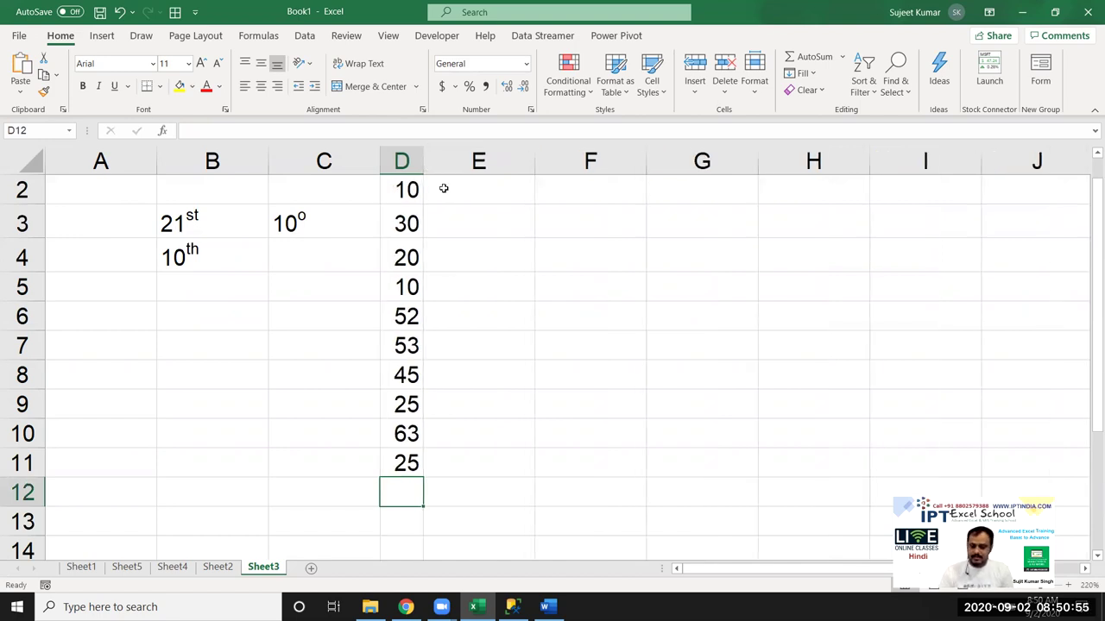
Type o in E2 and fill it down through E11.
left_click(443, 188)
type("o")
left_click_drag(442, 188, 455, 457)
key("ctrl+d")
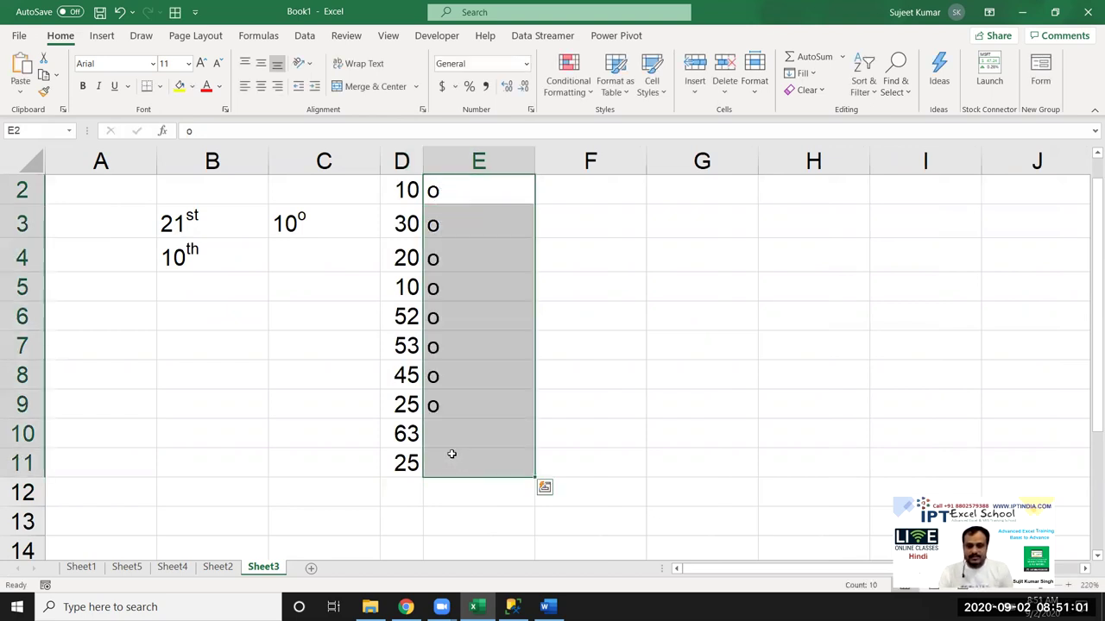
Format the o's in E2:E11 as superscript and narrow column E beside the numbers.
right_click(451, 454)
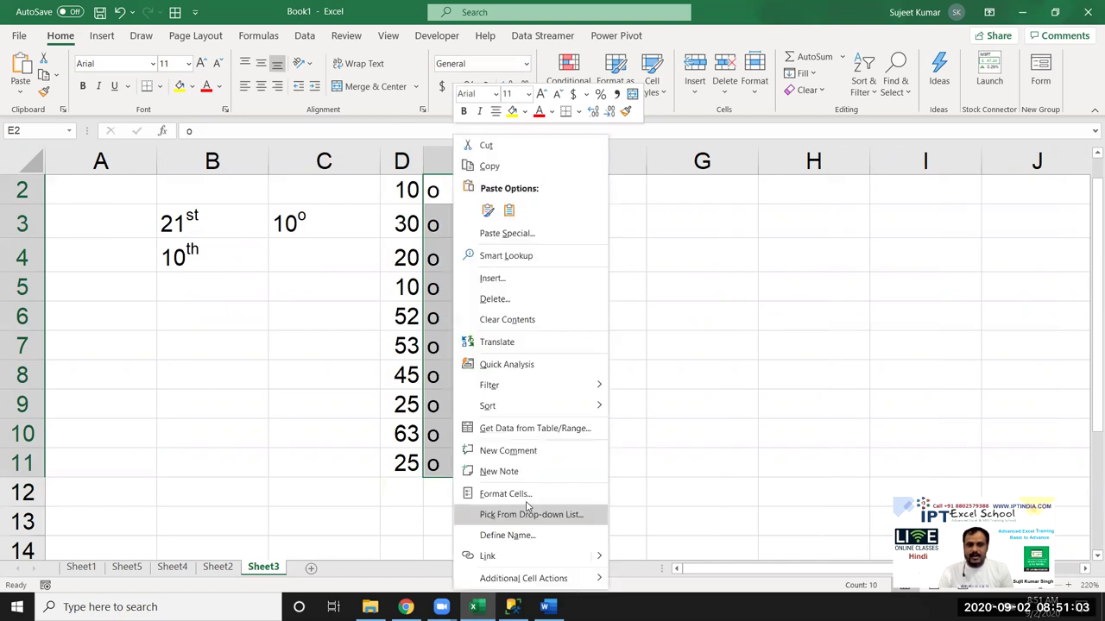
key("Escape")
key("ctrl+1")
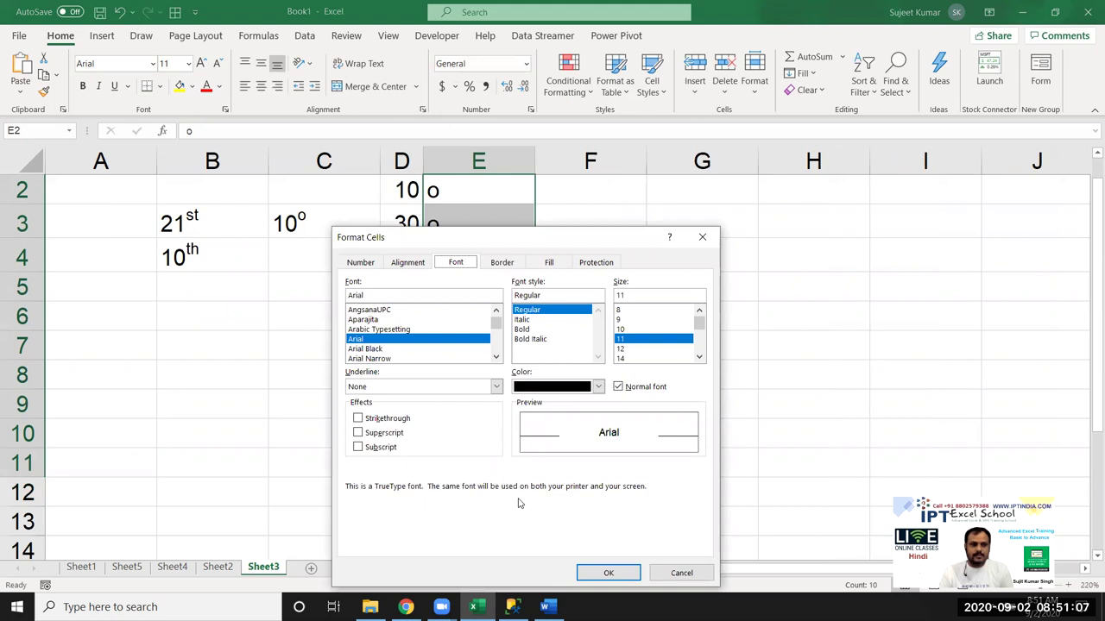
left_click(359, 434)
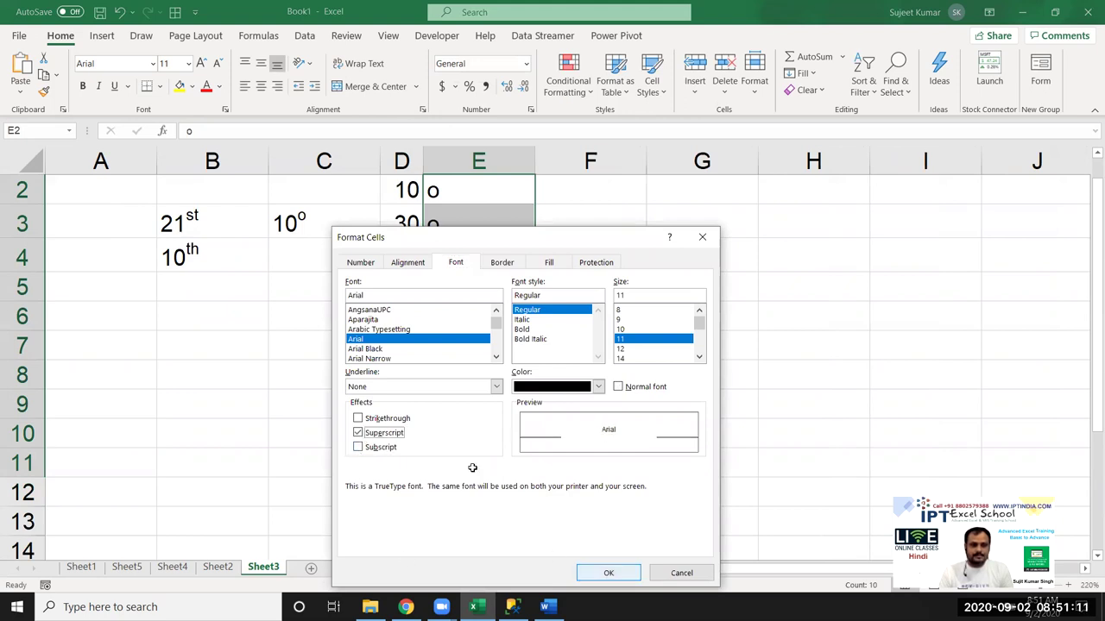
key("Return")
key("Down")
left_click_drag(533, 166, 443, 164)
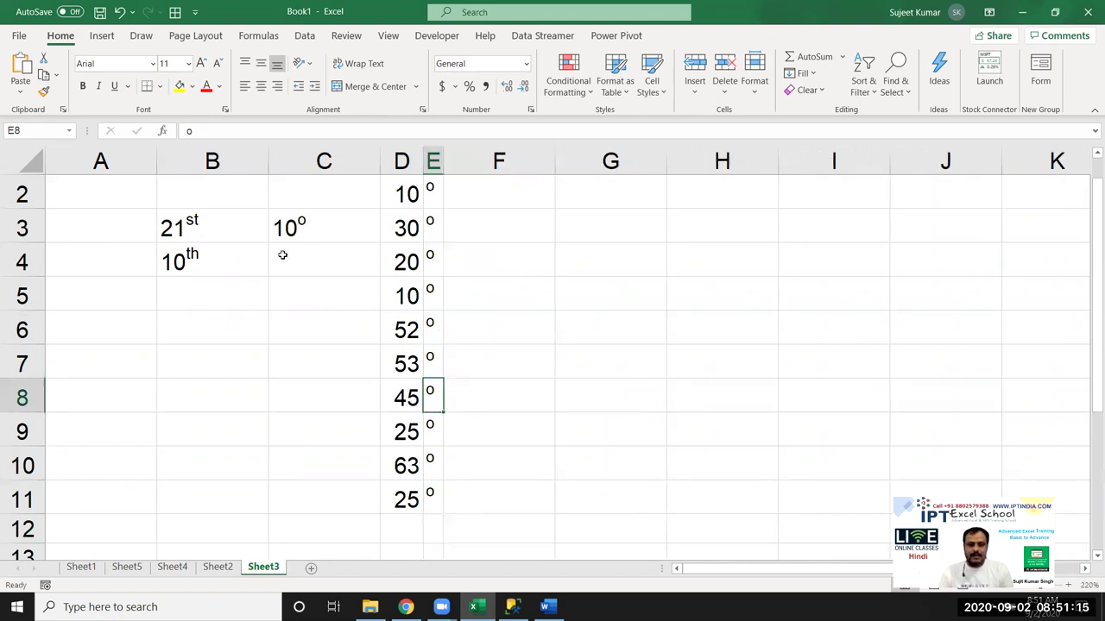
left_click(386, 188)
Inspect D2's value and the superscript o inside C3.
left_click(218, 132)
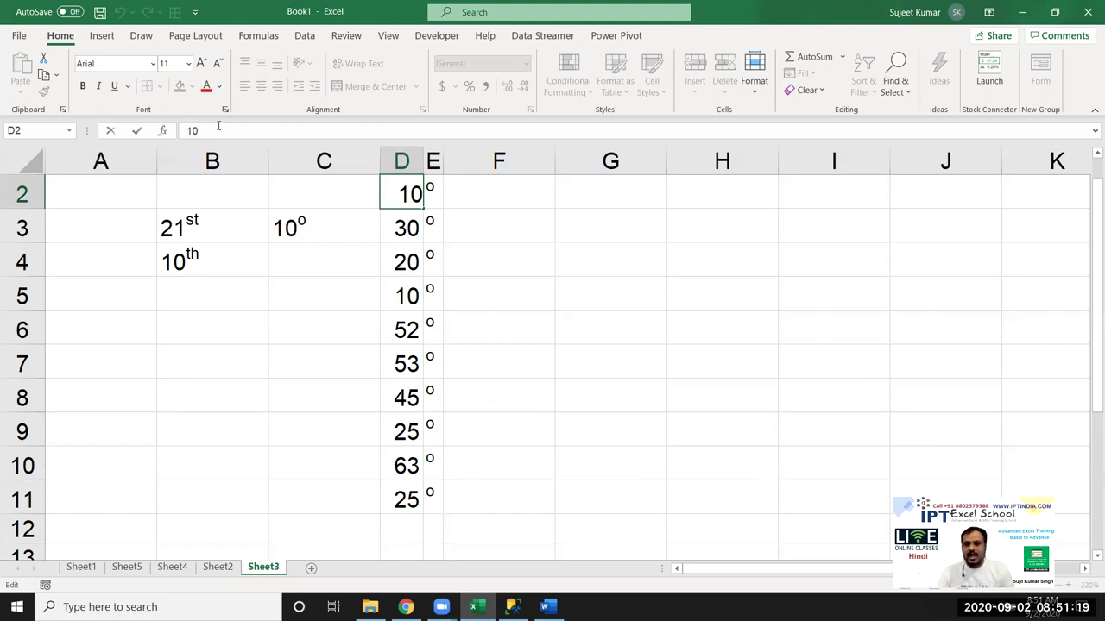
key("Escape")
left_click(318, 235)
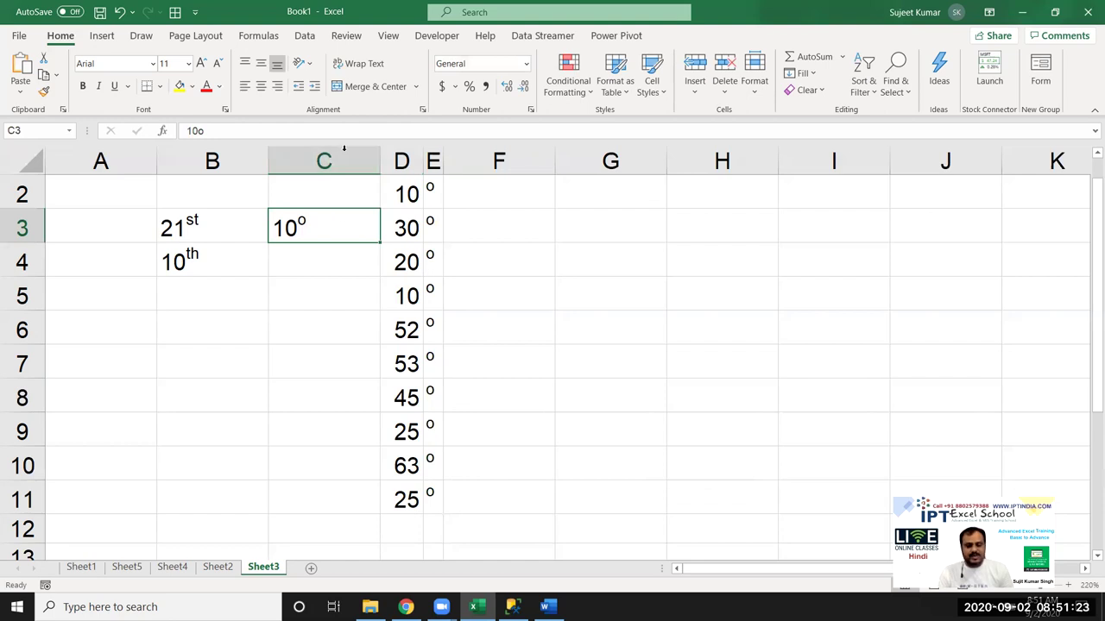
double_click(319, 234)
left_click_drag(300, 225, 309, 226)
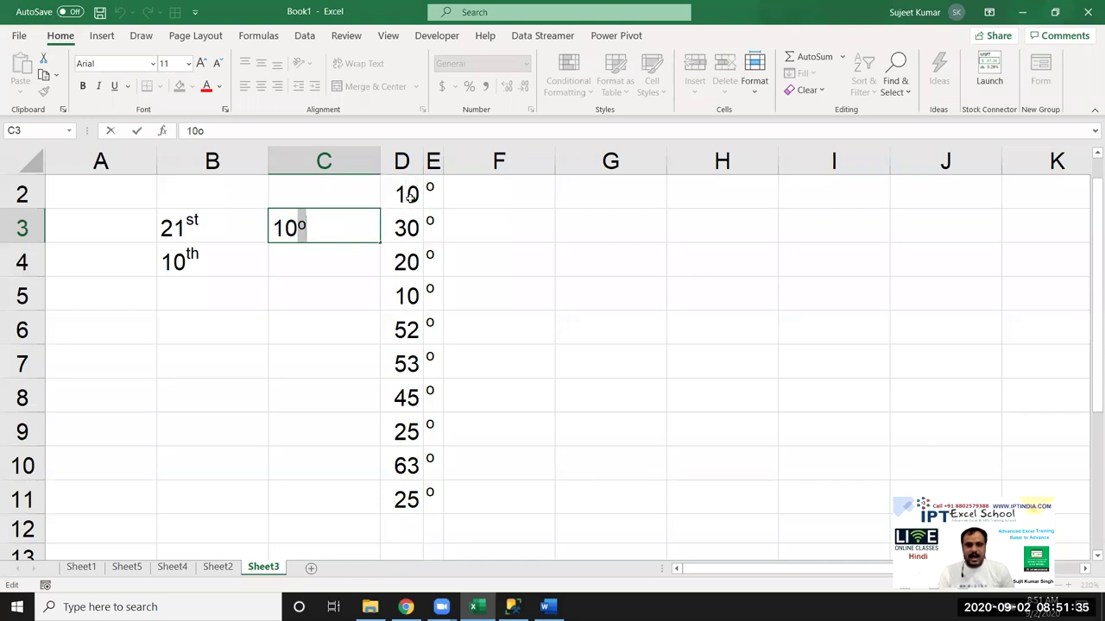
Select the D2:E11 table and bring up its right-click menu.
left_click(411, 199)
left_click(423, 499, "shift")
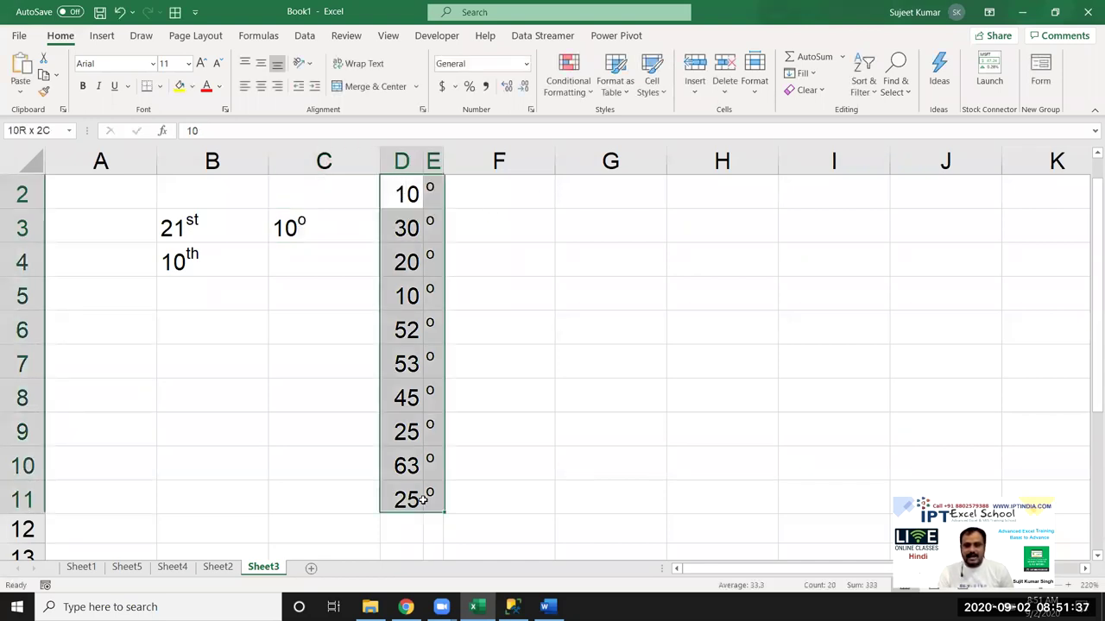
right_click(433, 493)
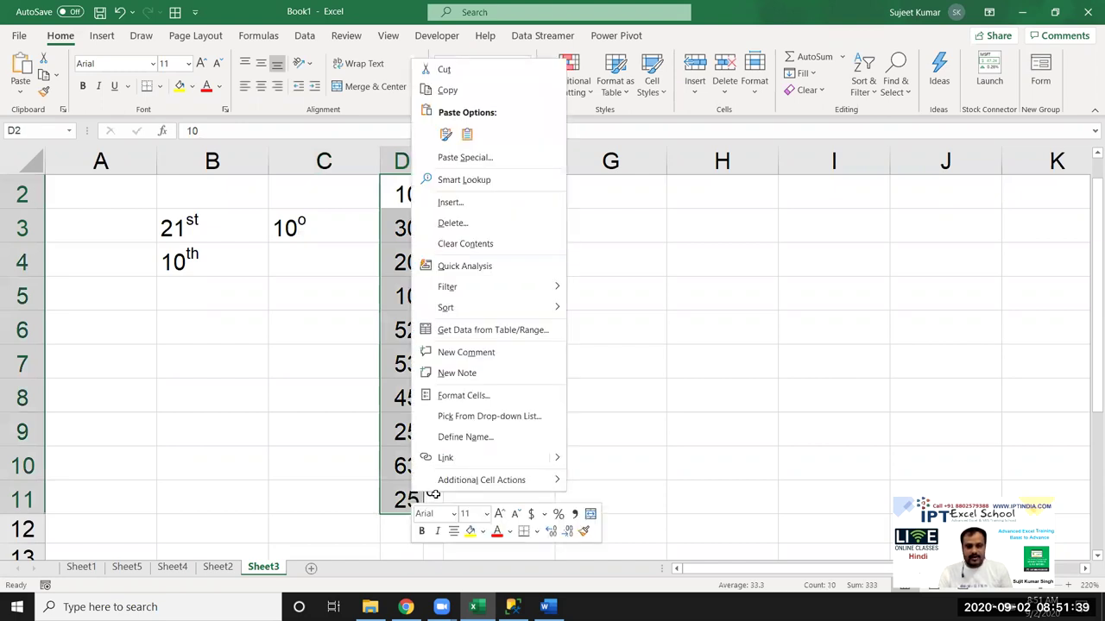
key("Escape")
right_click(410, 473)
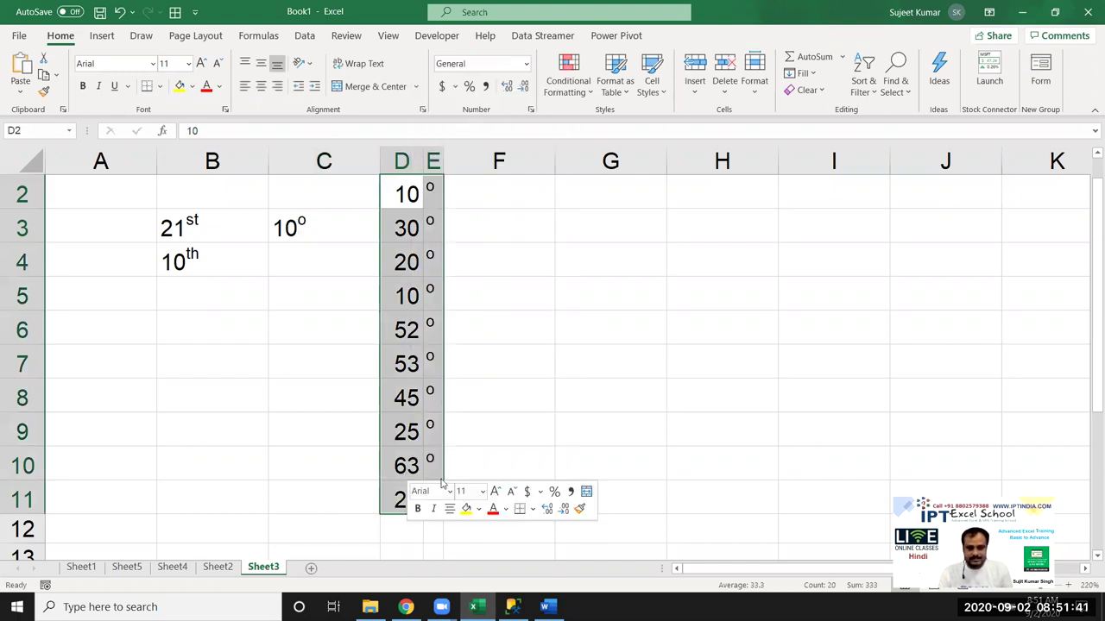
Give D2:E11 bottom, left, right and inside horizontal borders through Format Cells.
left_click(450, 375)
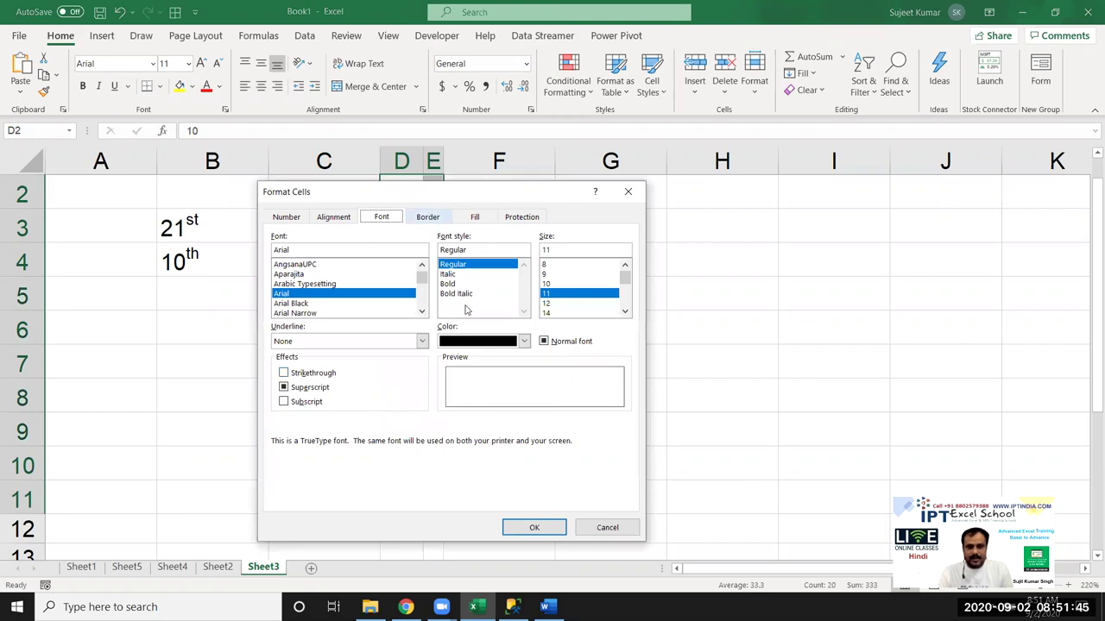
key("ctrl+Tab")
left_click(469, 373)
left_click(513, 348)
left_click(528, 334)
left_click(421, 342)
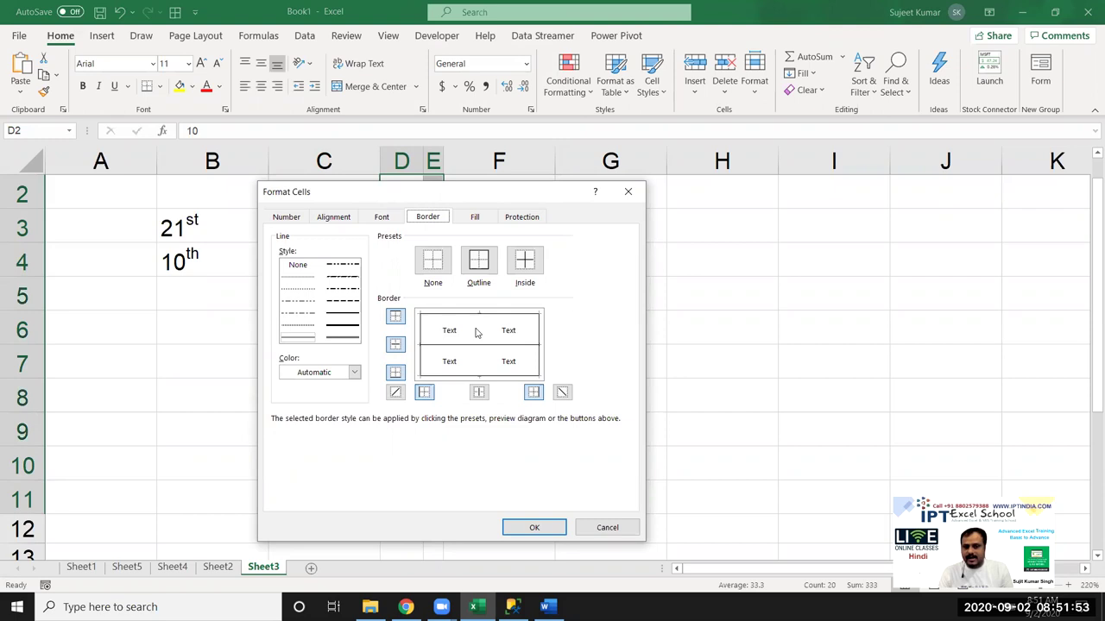
left_click(528, 530)
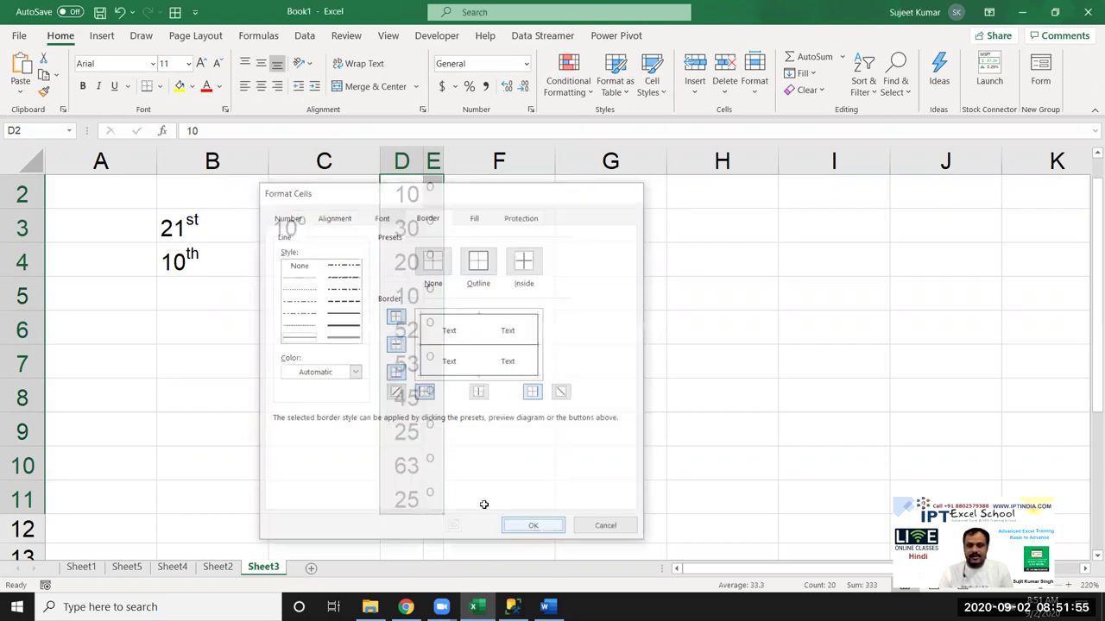
left_click(530, 429)
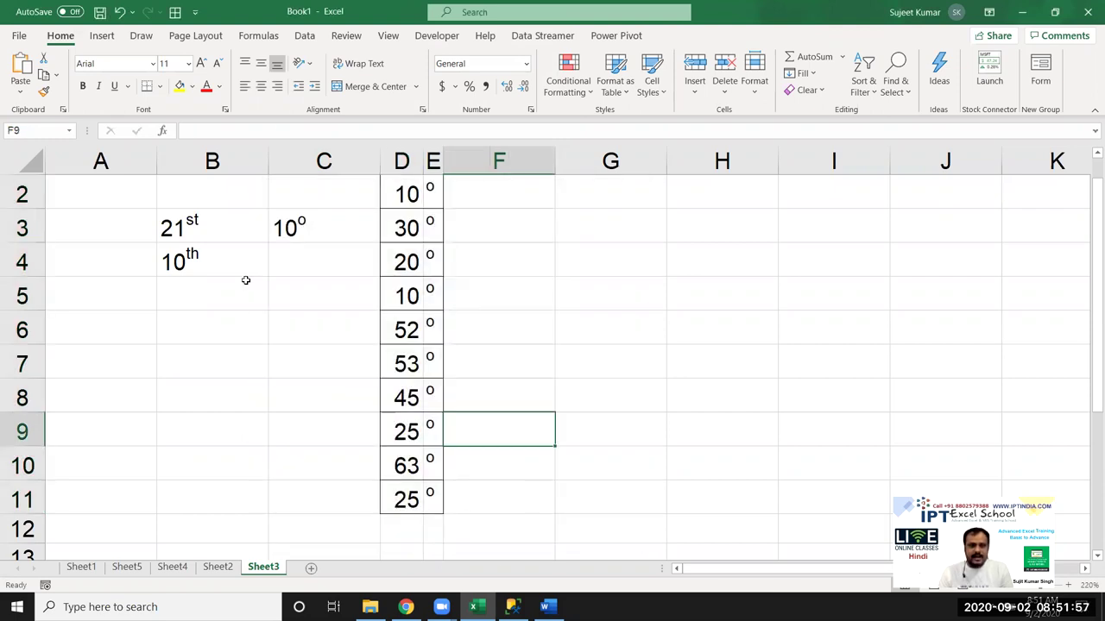
Turn off Gridlines View on the Page Layout tab.
left_click(183, 41)
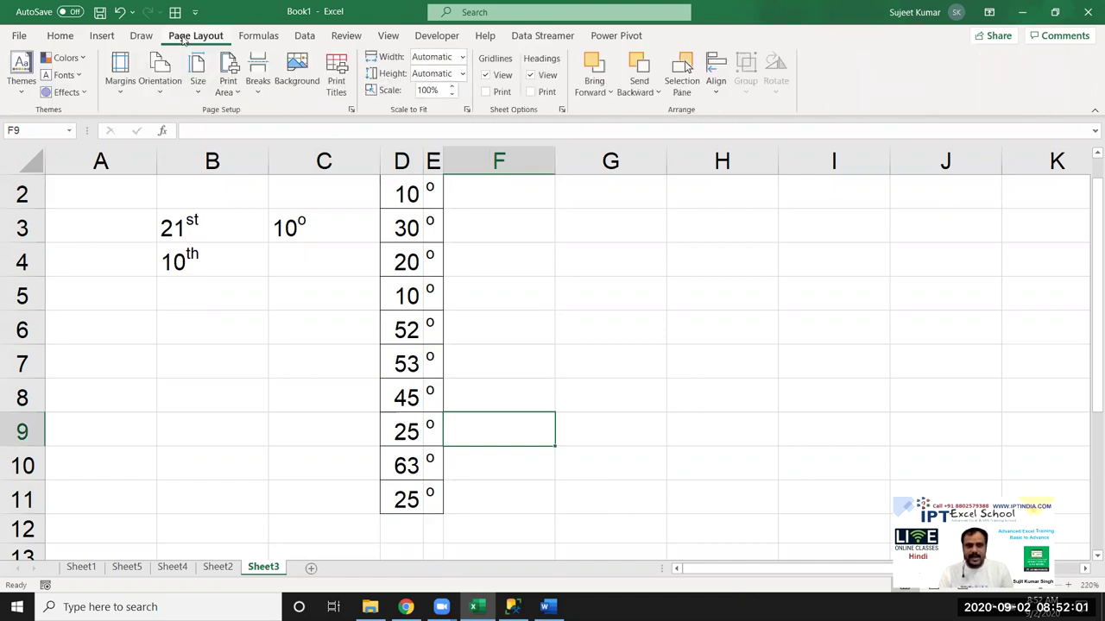
left_click(486, 75)
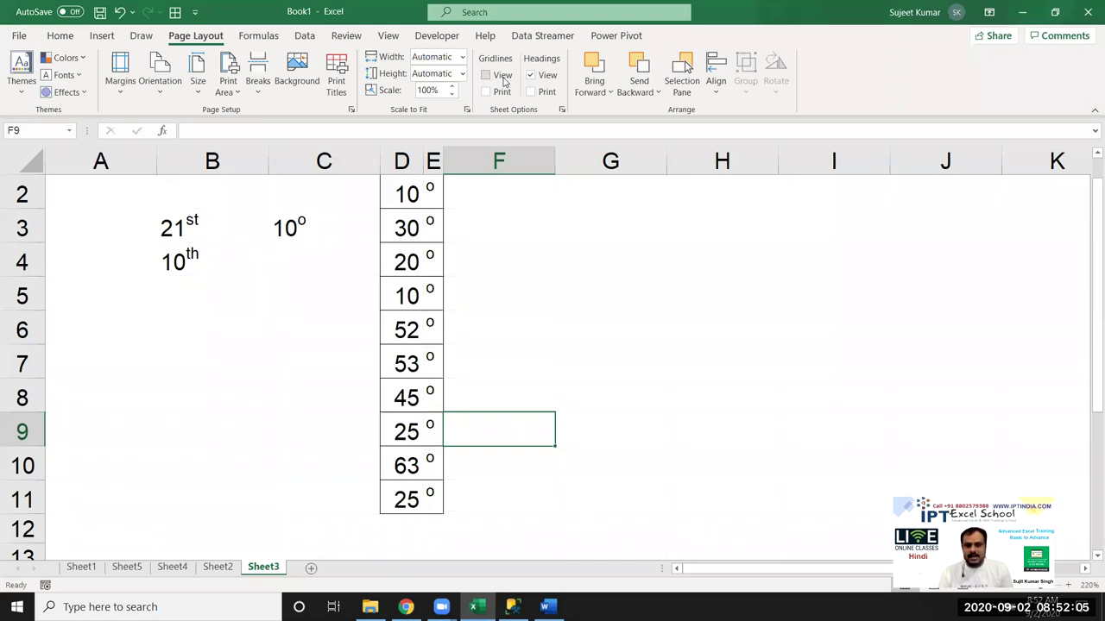
left_click(475, 387)
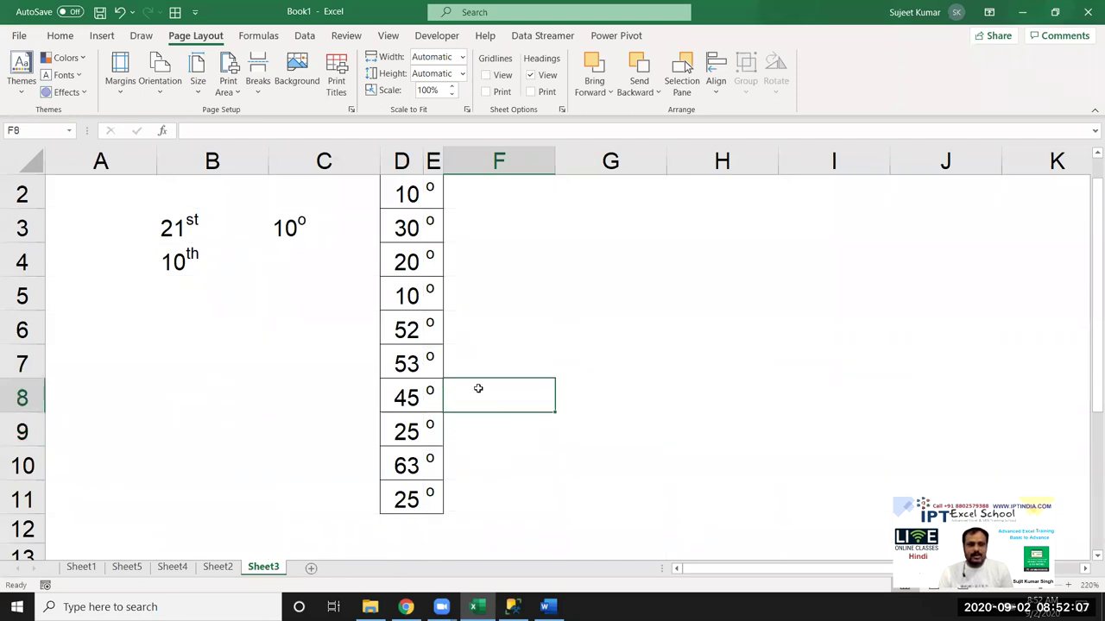
Review the contents of D2, B3, C3 and B4 on the gridless sheet.
scroll(417, 379, "up", 5)
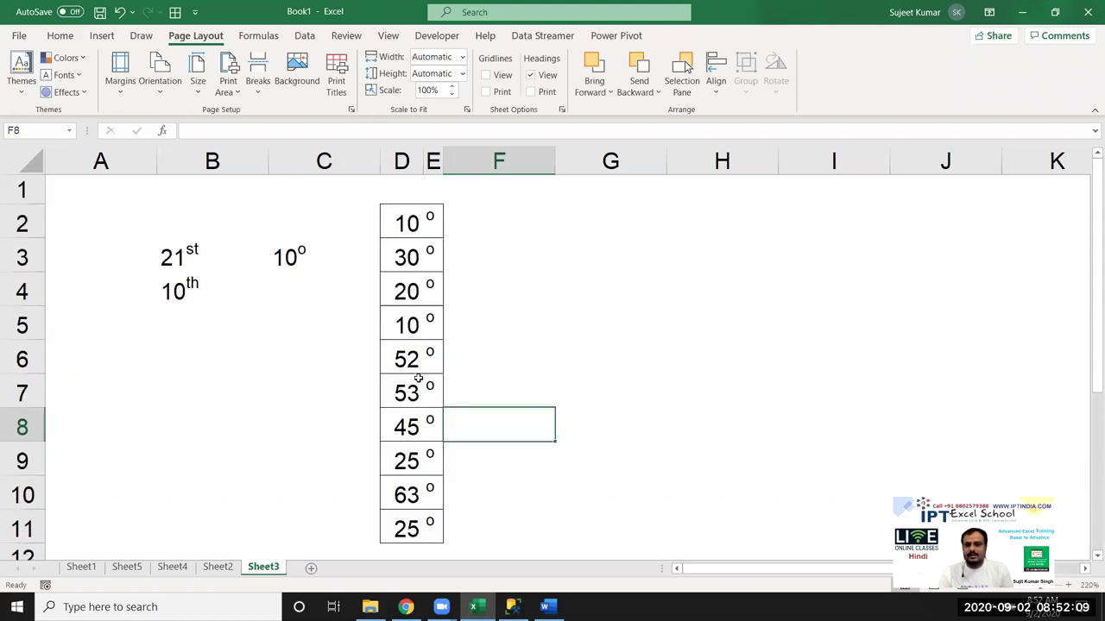
left_click(400, 217)
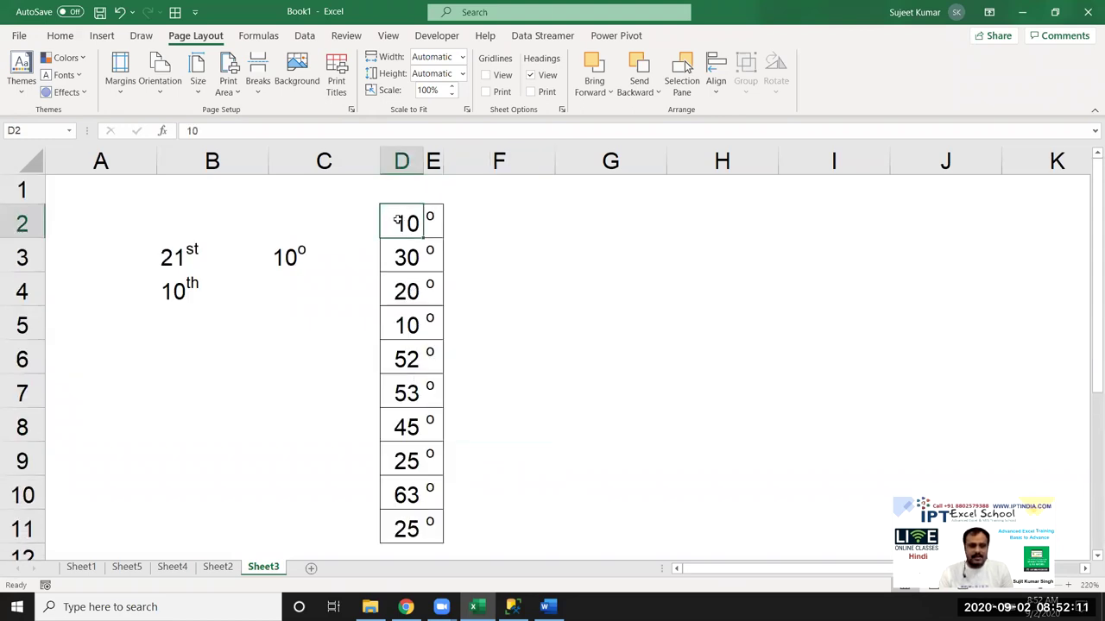
left_click(264, 268)
left_click(274, 255)
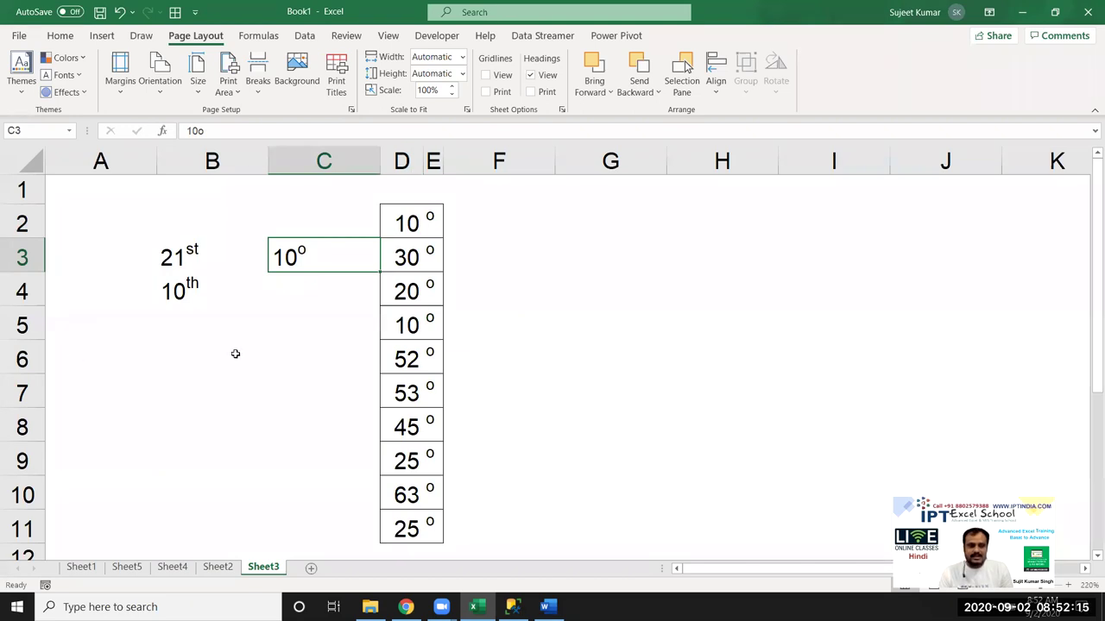
left_click(266, 305)
left_click(184, 383)
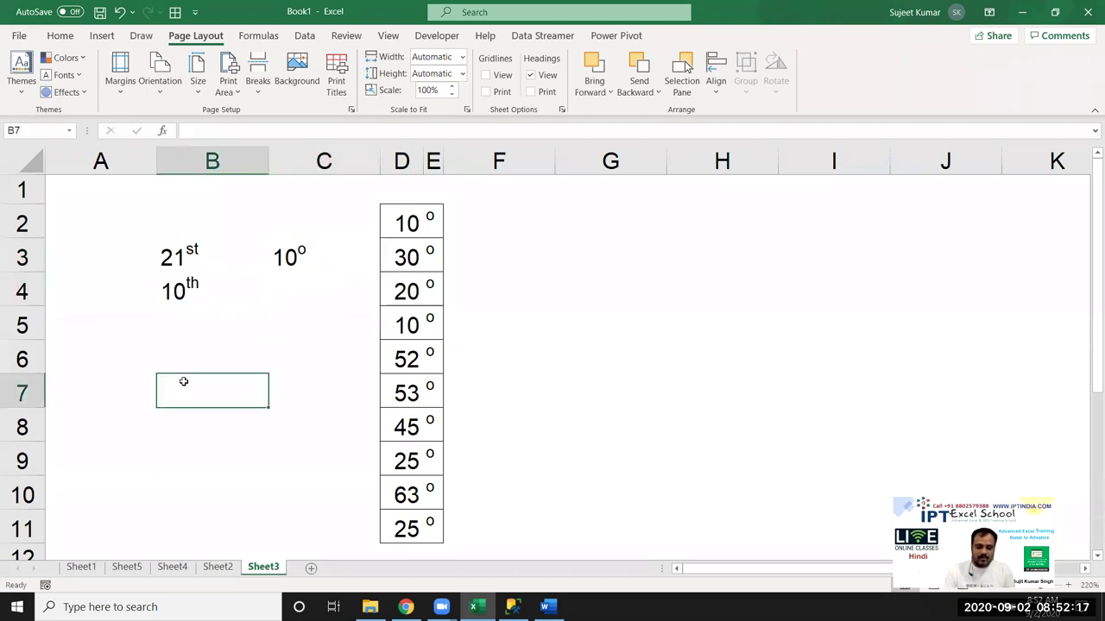
Enter H2O into cell B7.
type("H2")
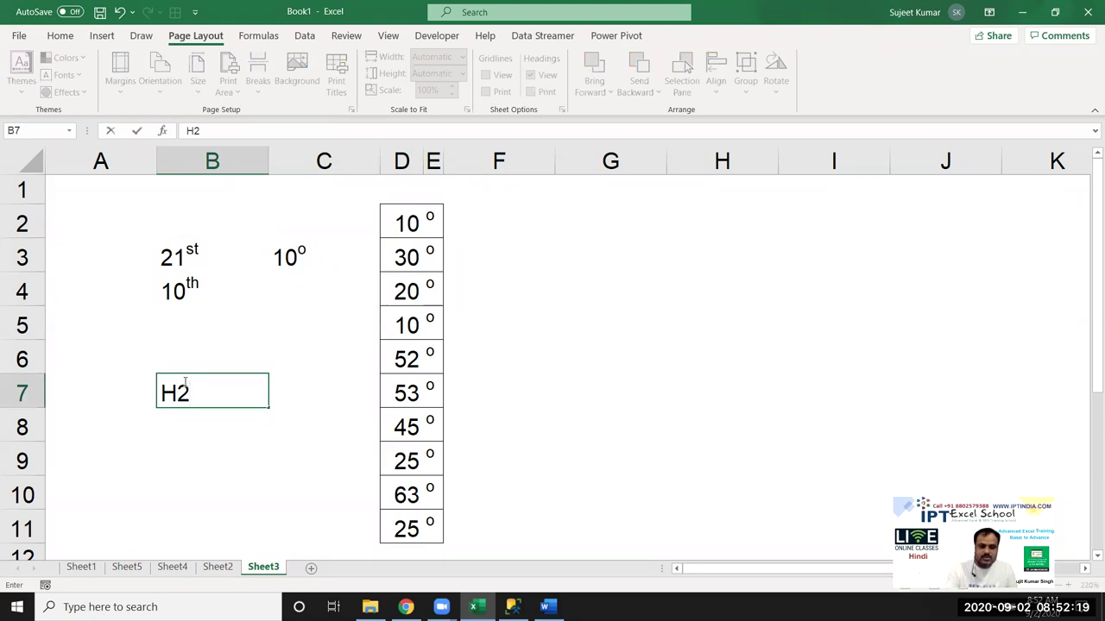
type("O")
key("Return")
left_click(190, 390)
Format the 2 in B7 as subscript through Format Cells so it reads H₂O.
double_click(189, 390)
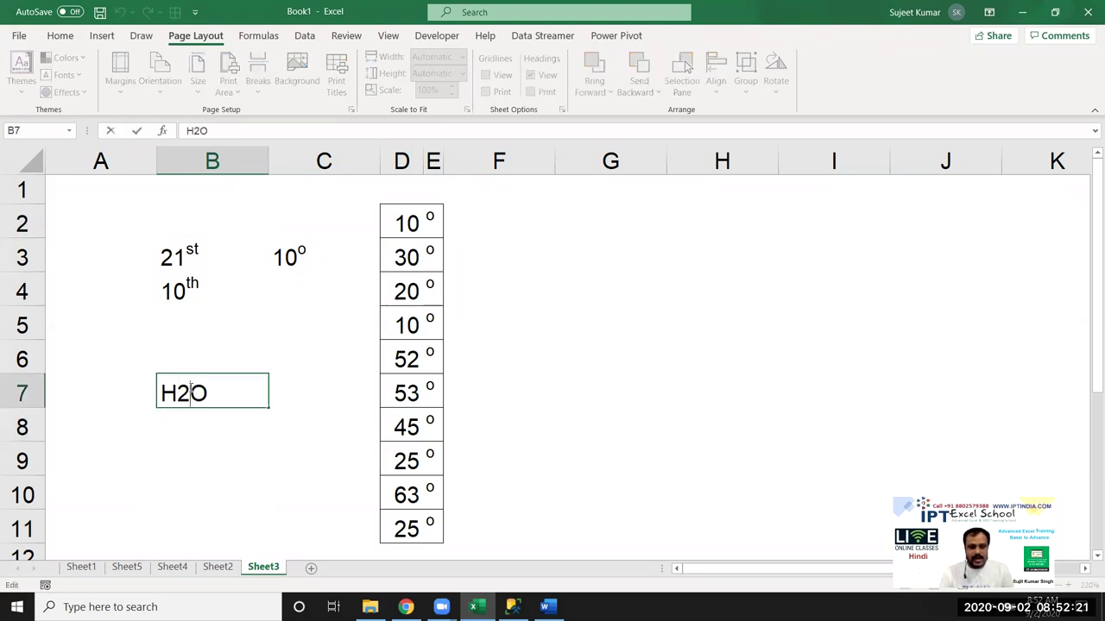
left_click_drag(178, 391, 188, 390)
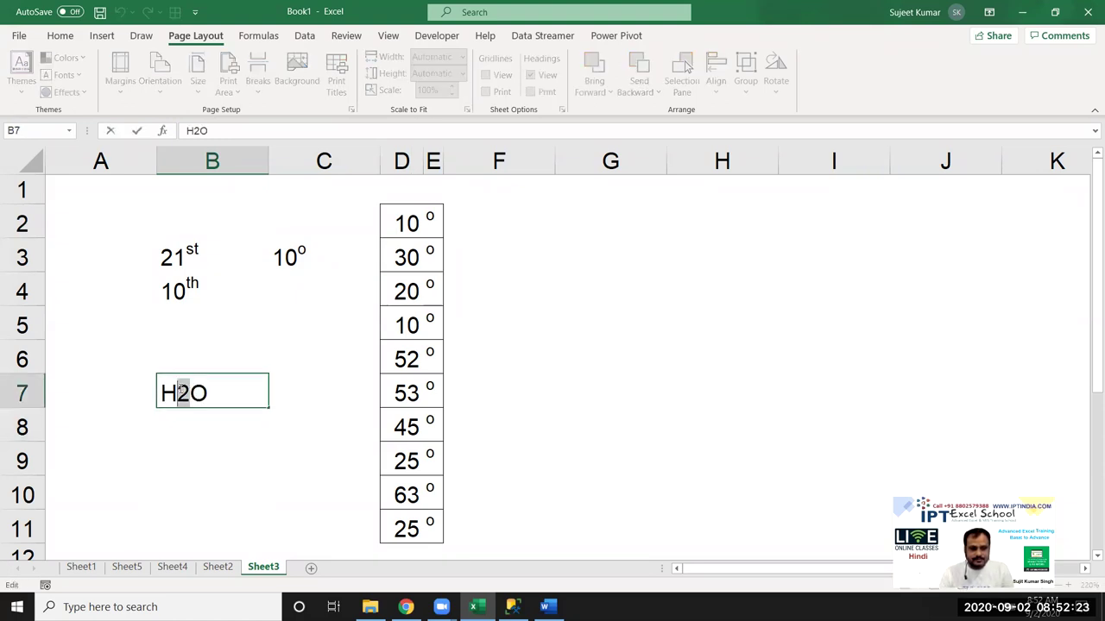
right_click(182, 389)
left_click(232, 511)
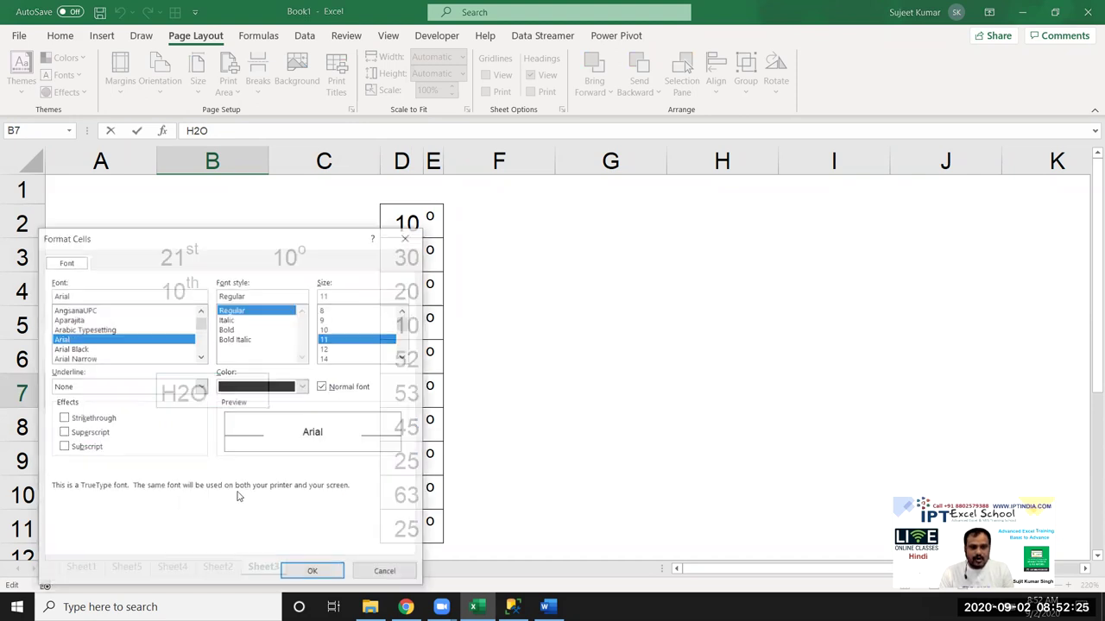
left_click(89, 434)
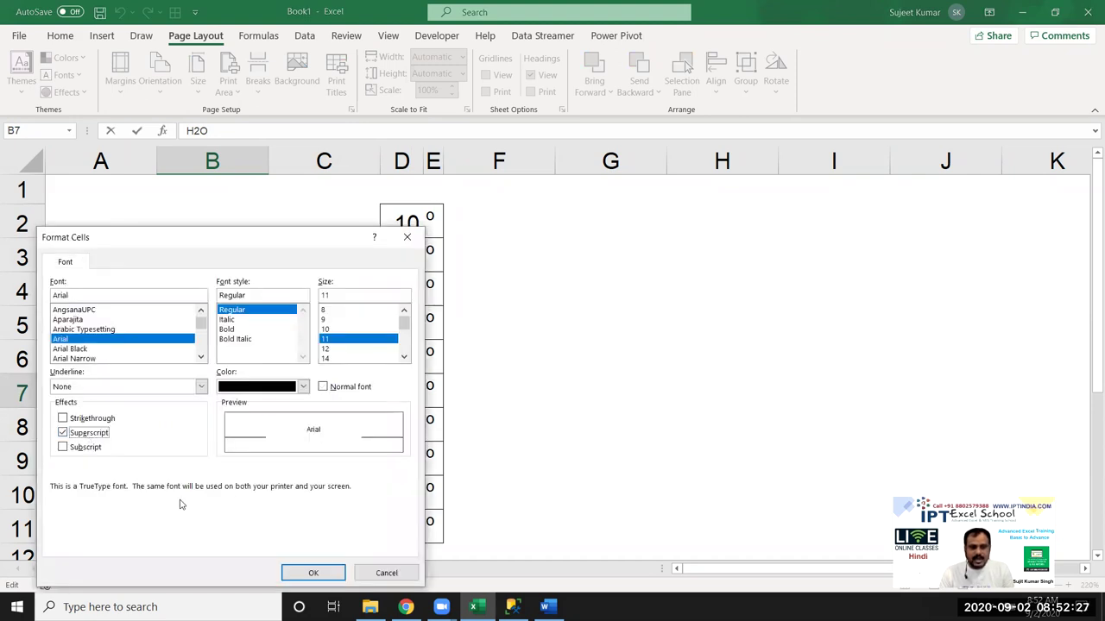
left_click(96, 448)
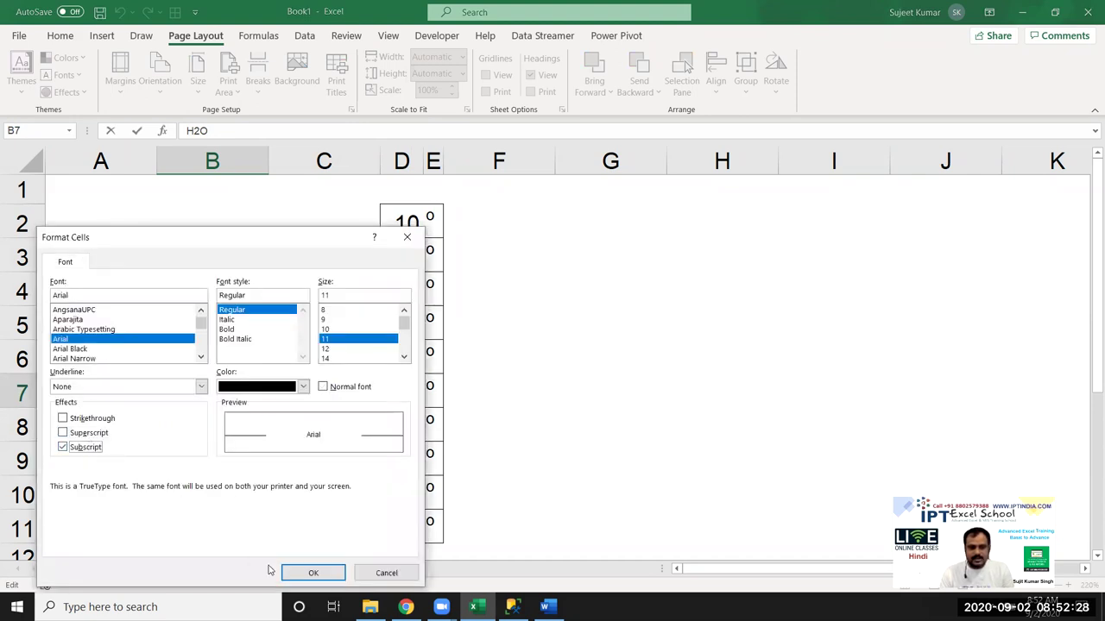
left_click(313, 573)
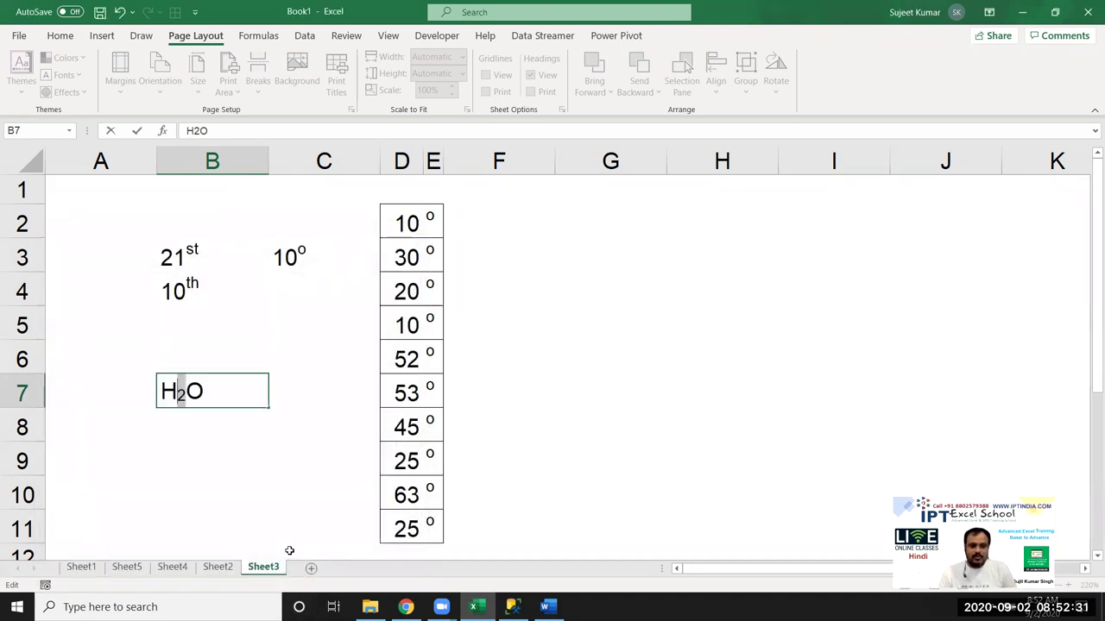
left_click(231, 461)
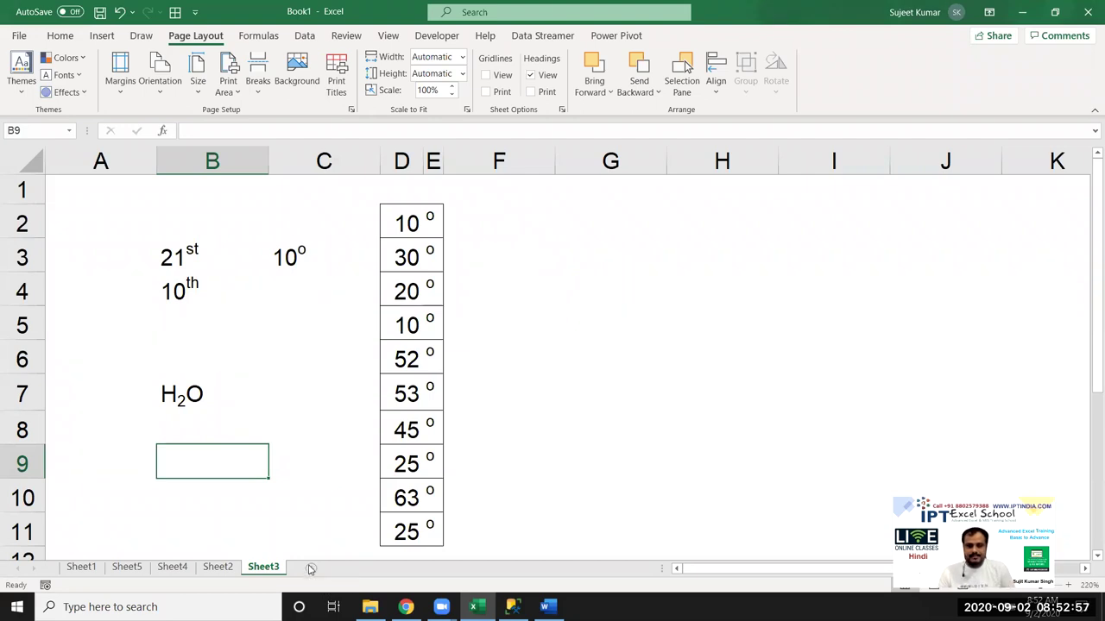
Add a new blank sheet, Sheet6.
left_click(311, 568)
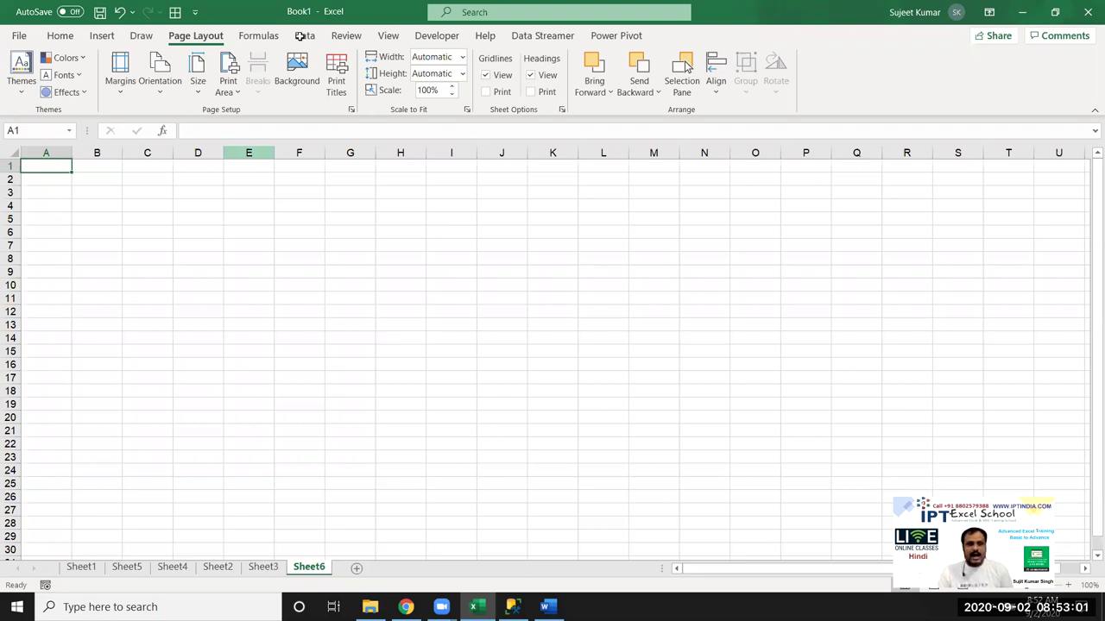
left_click(146, 245)
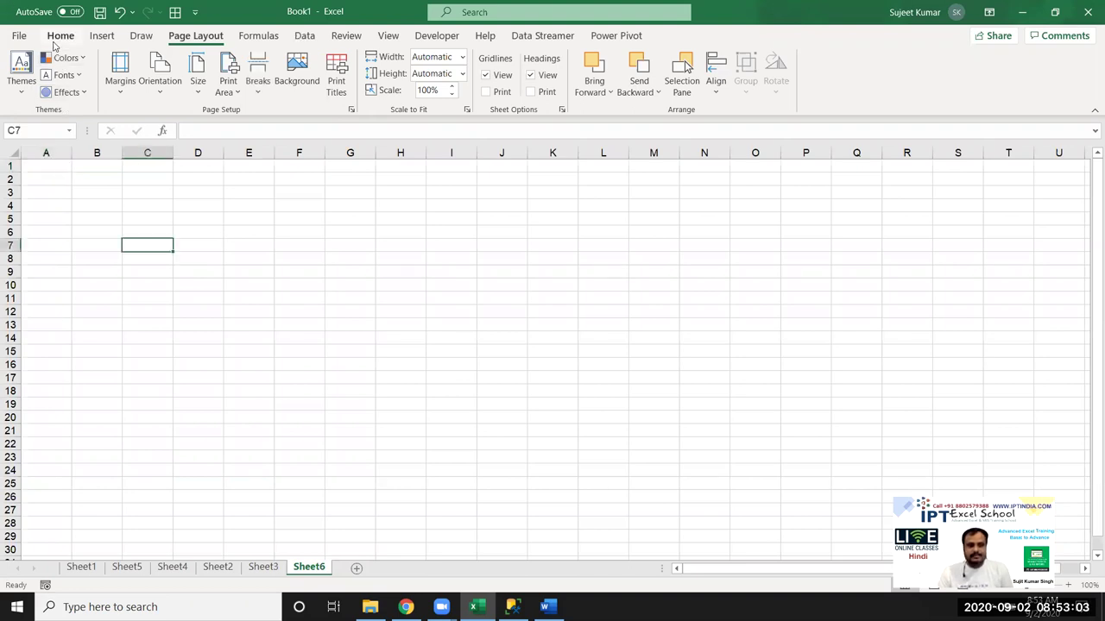
left_click(59, 36)
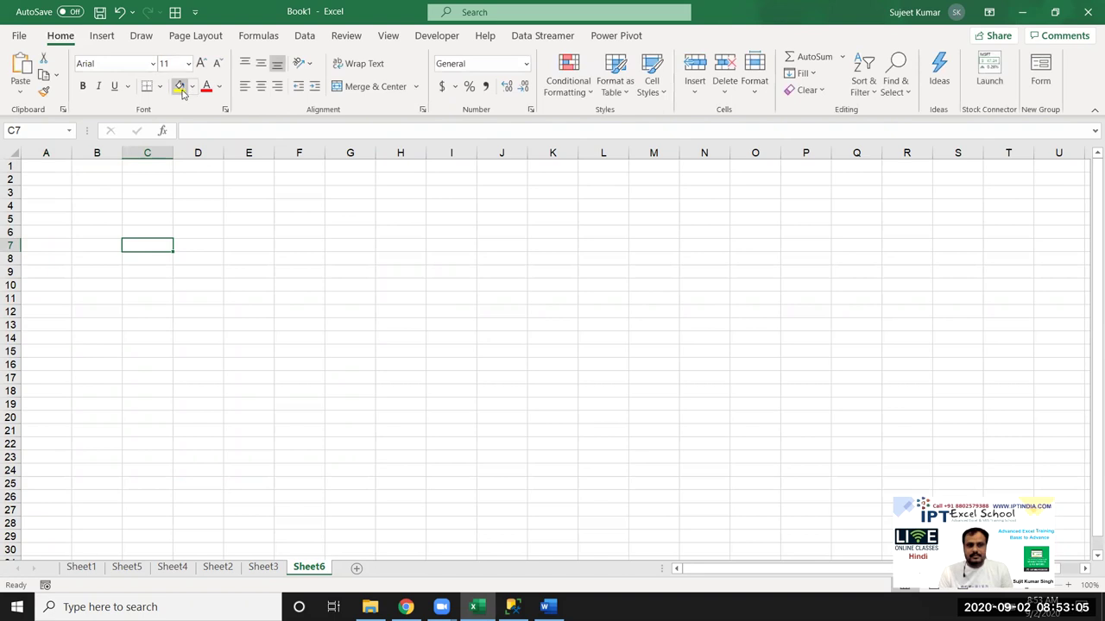
Enter =RANDBETWEEN(10,90) in cell A1.
left_click(59, 165)
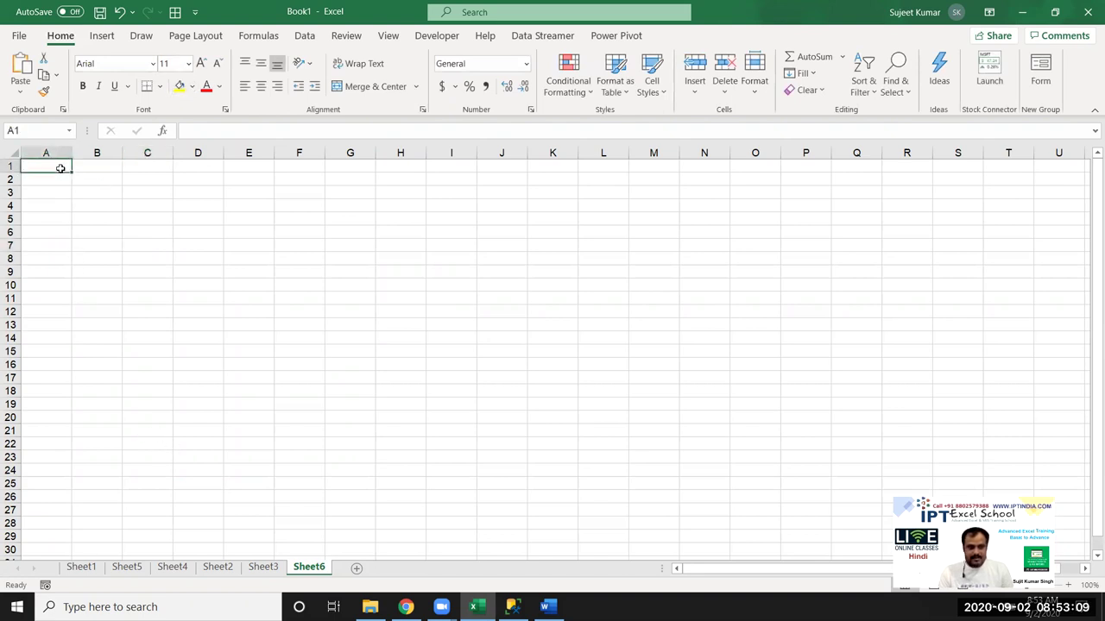
type("=")
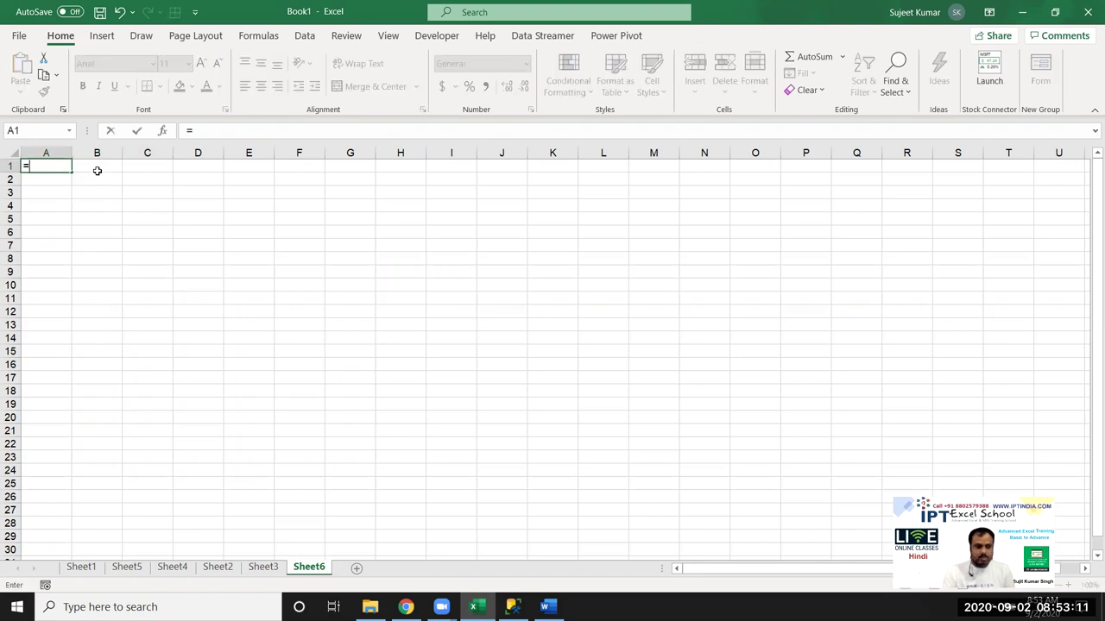
type("ra")
key("Tab")
type("10,90")
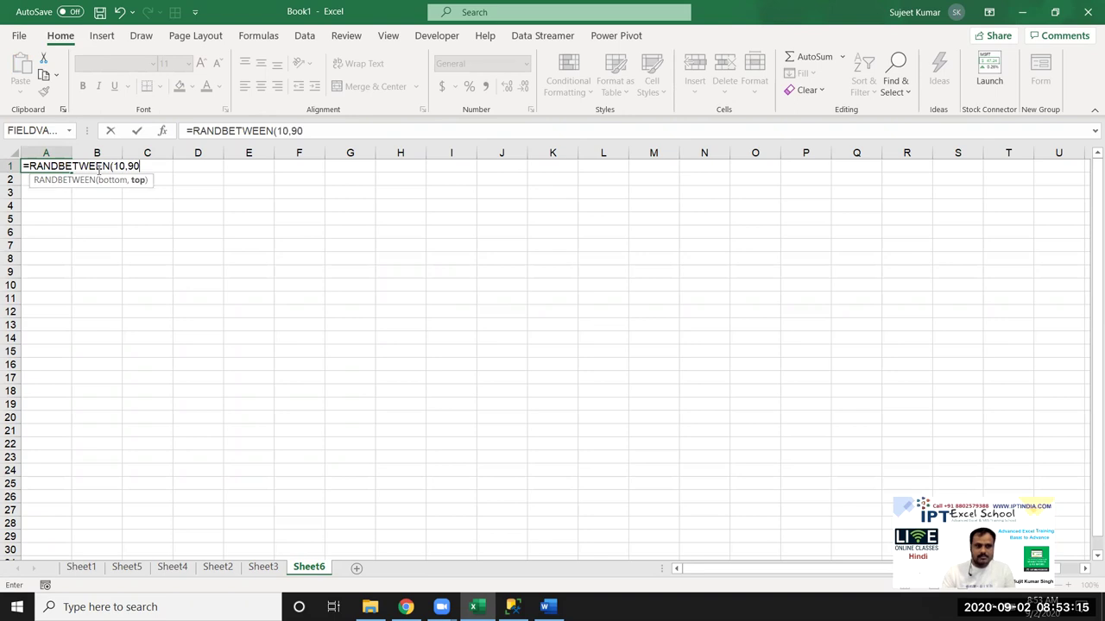
key("Return")
Fill the formula through A1:L22 with Ctrl+D and Ctrl+R.
left_click_drag(34, 165, 605, 447)
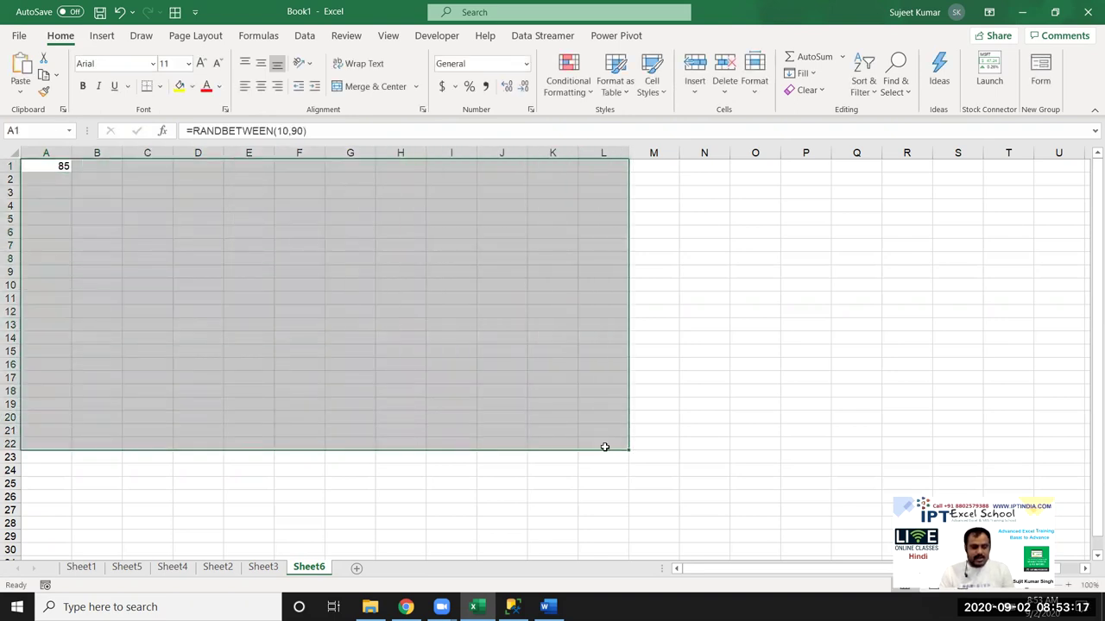
key("ctrl+d")
key("ctrl+r")
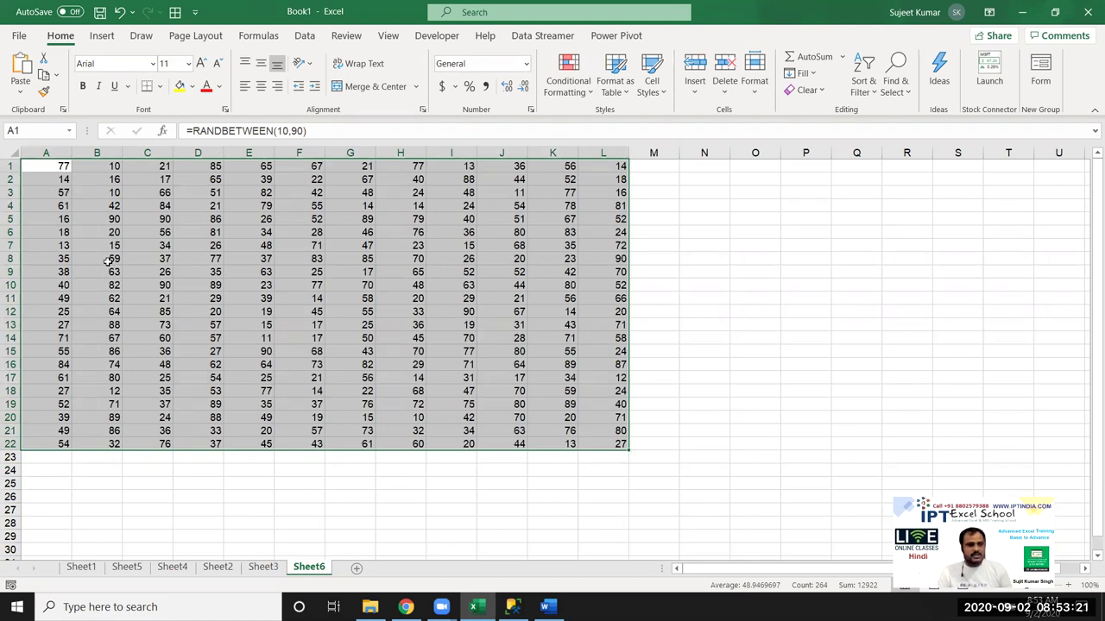
Narrow columns A–L and insert two empty columns so the numbers occupy C–N.
left_click_drag(27, 151, 636, 147)
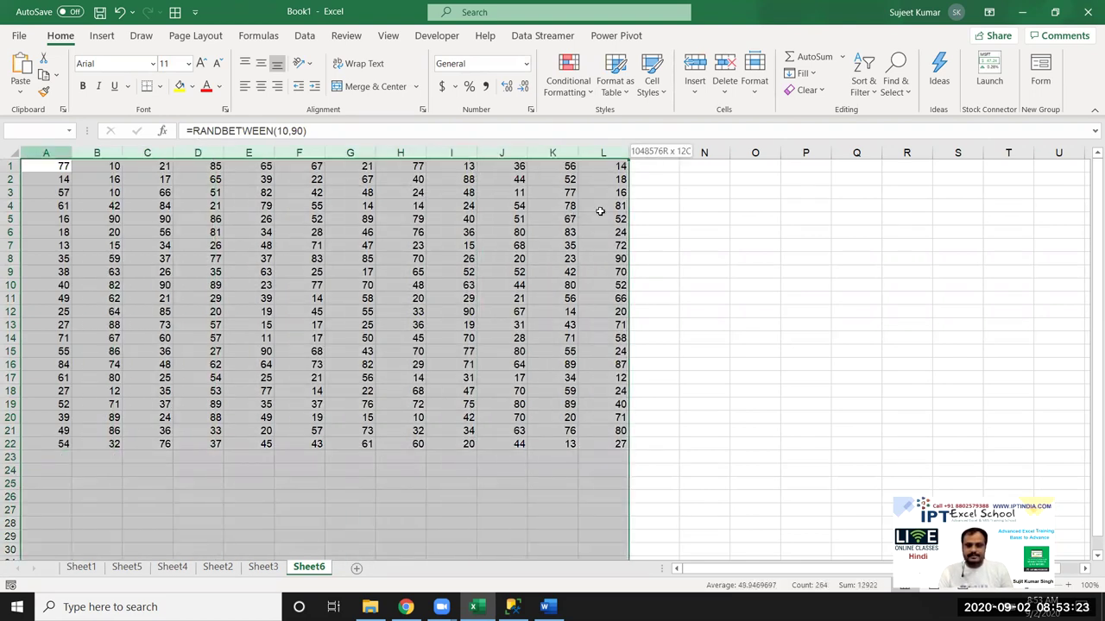
left_click_drag(73, 153, 38, 153)
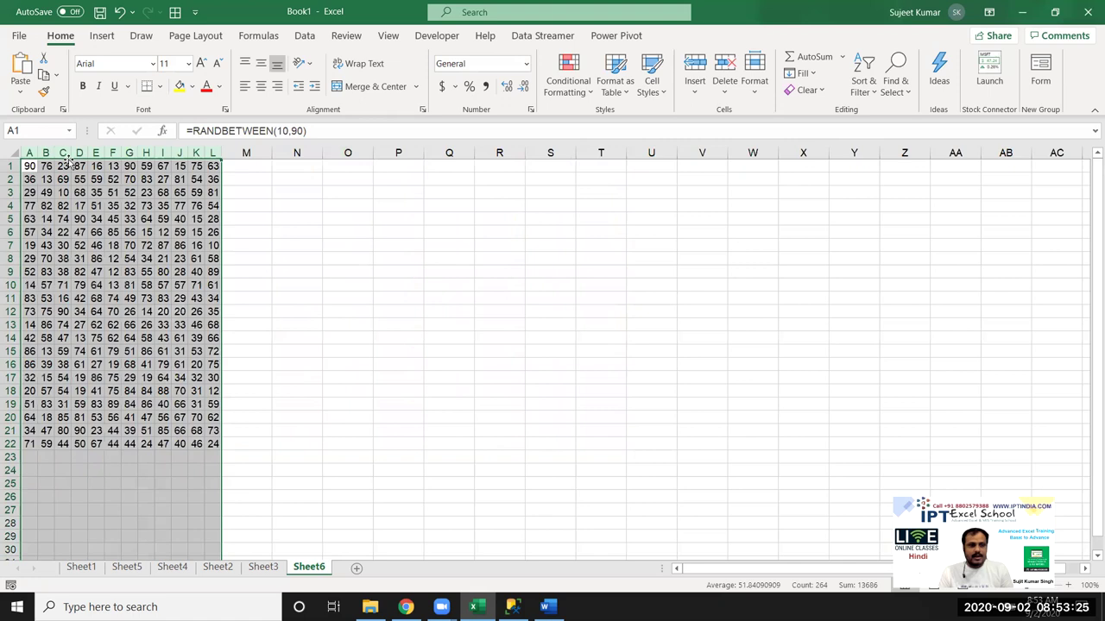
left_click(32, 153)
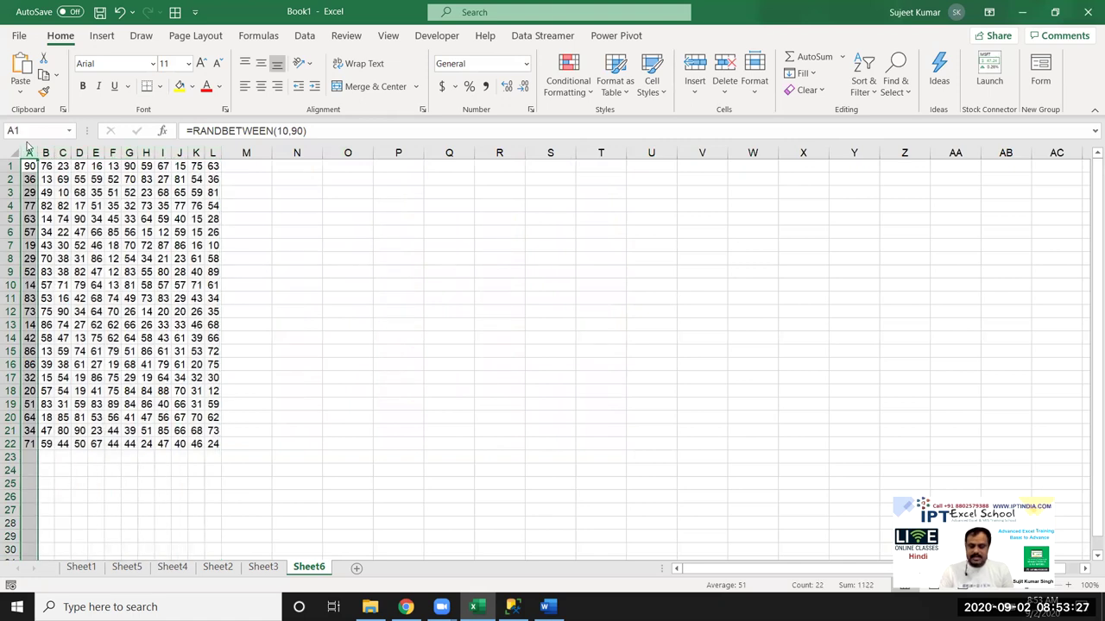
key("ctrl+plus")
key("ctrl+plus")
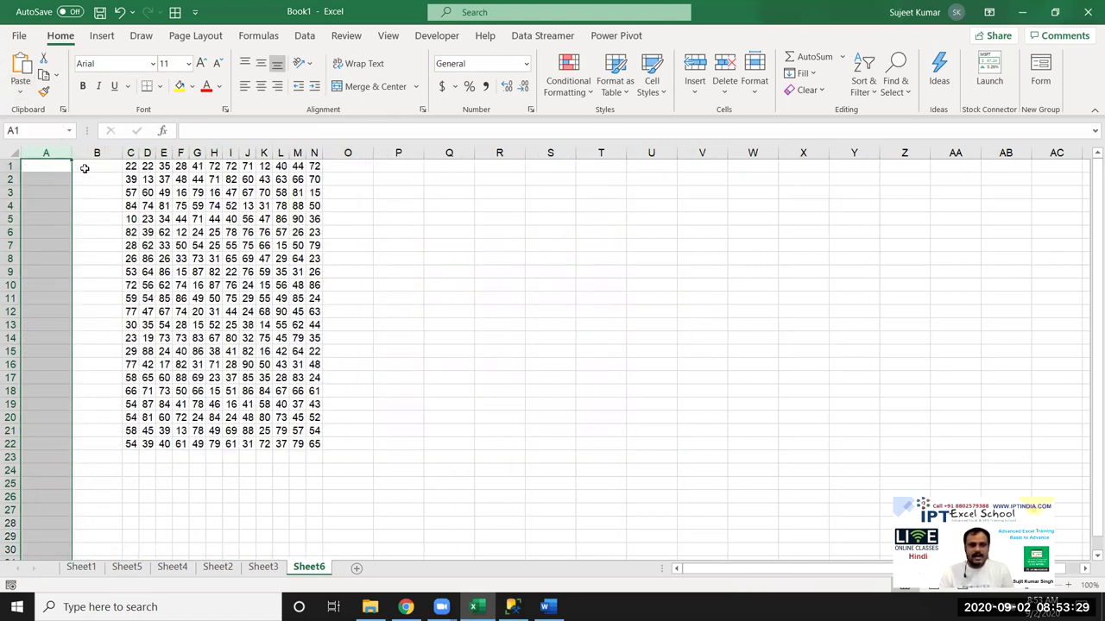
left_click(129, 166)
Copy the C1:N22 block and paste it back as plain values.
key("ctrl+a")
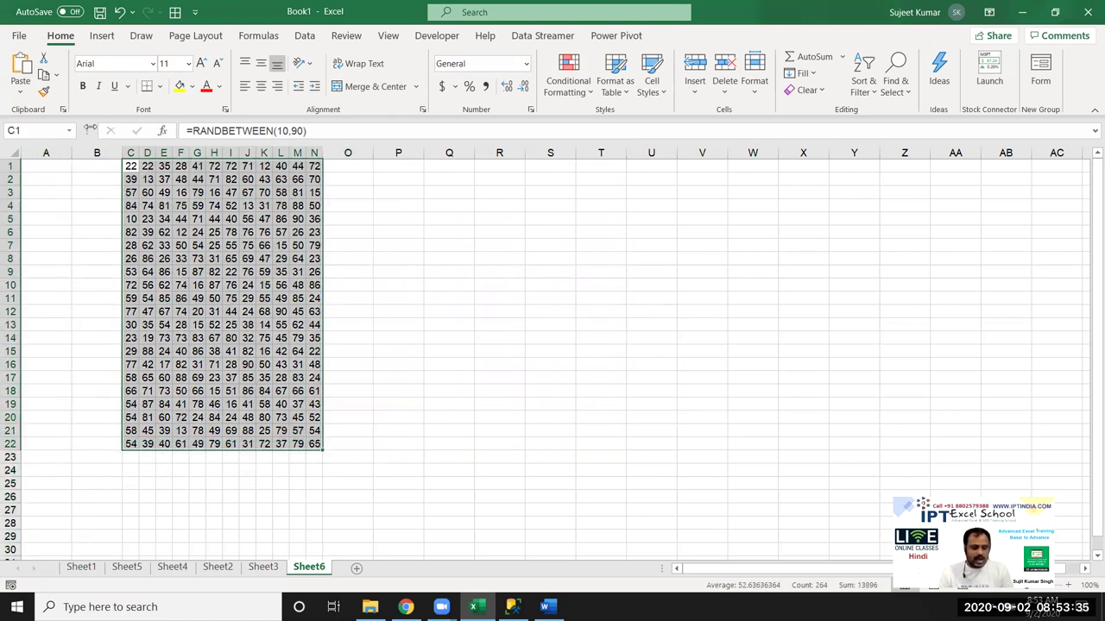
key("ctrl+c")
left_click(128, 86)
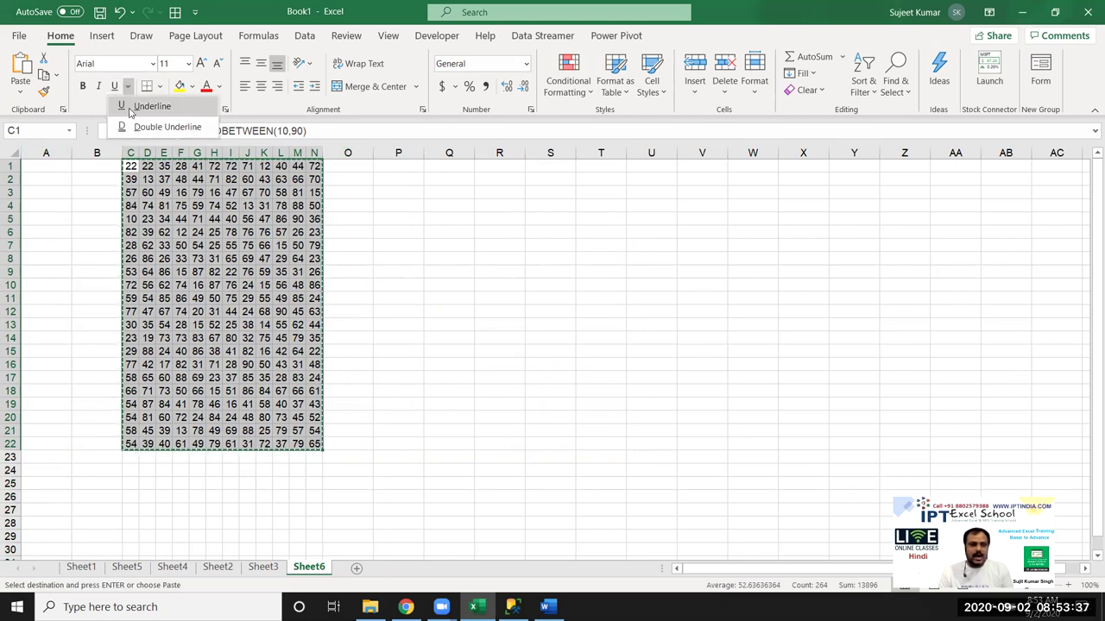
key("Escape")
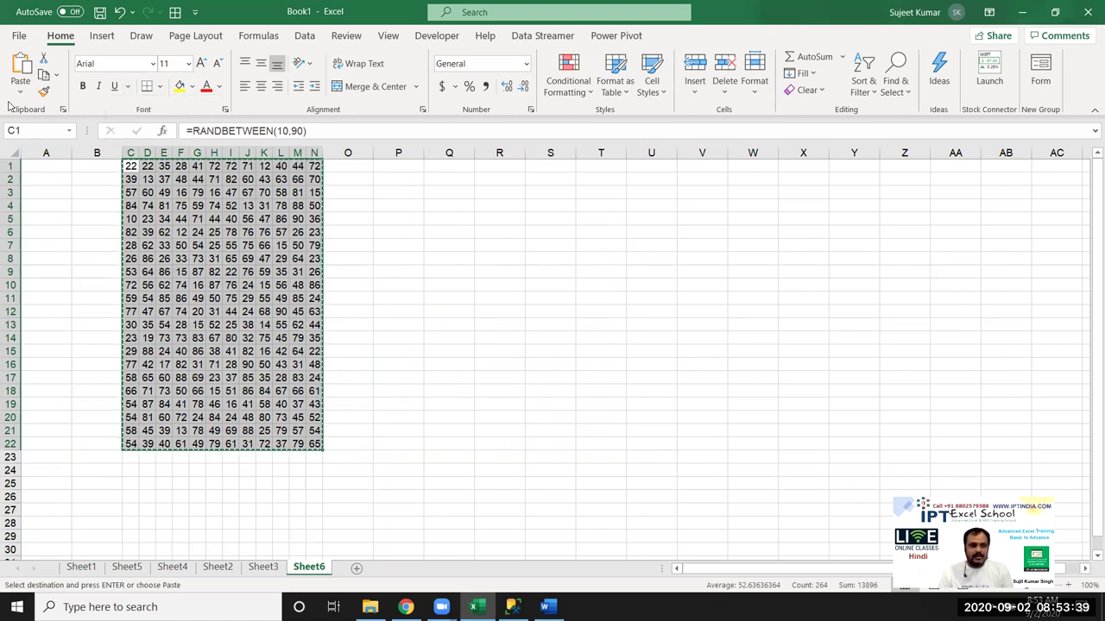
left_click(19, 93)
left_click(18, 200)
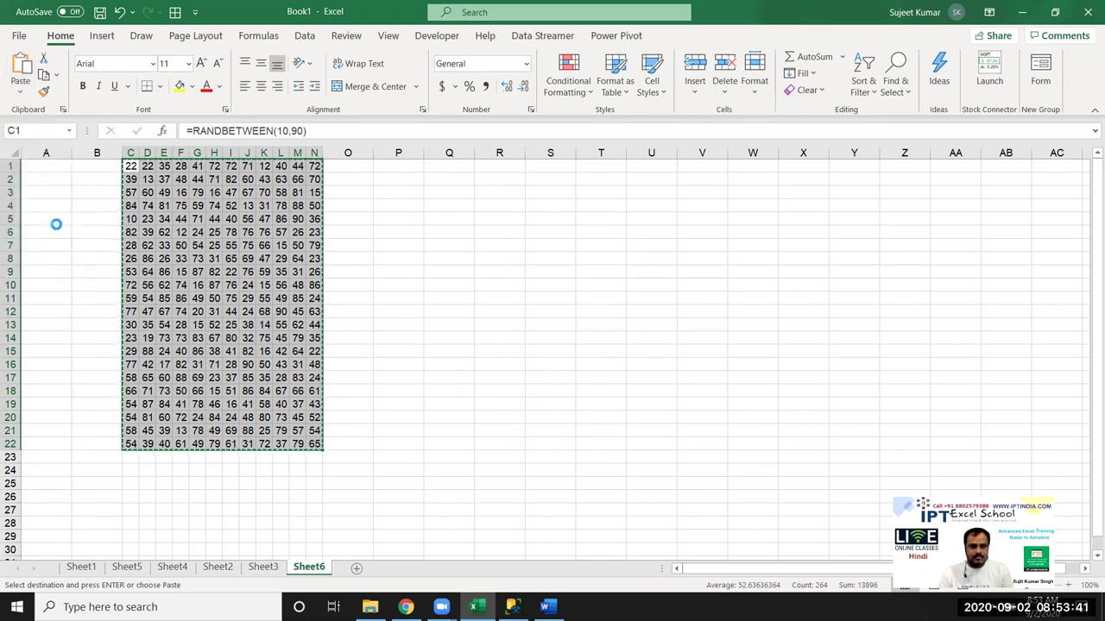
left_click(247, 258)
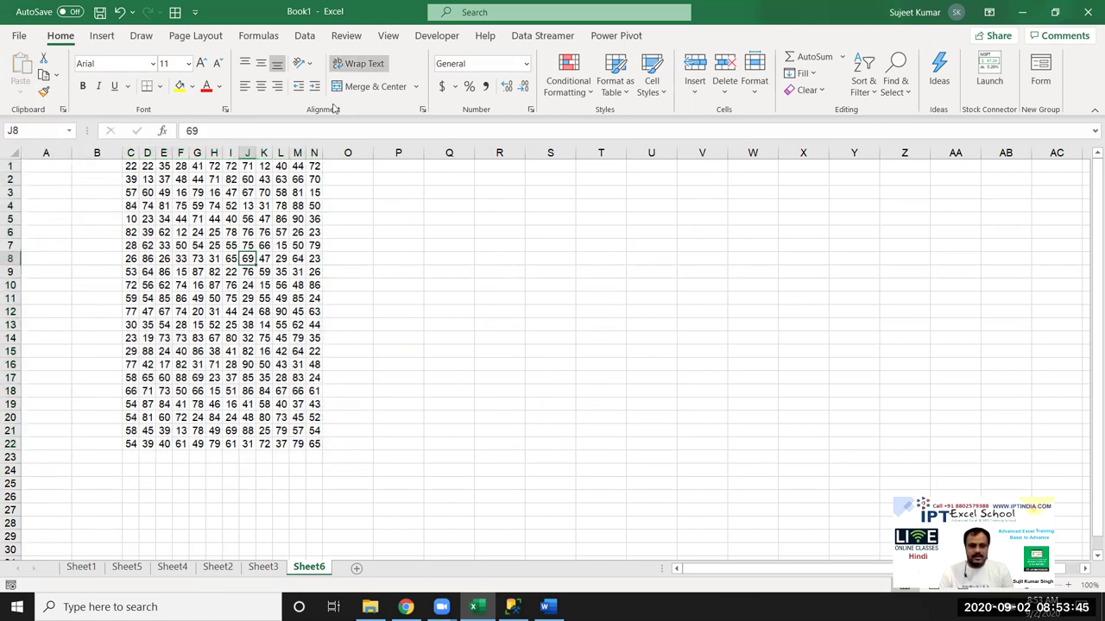
Confirm Font settings on J6's 76, then switch to the Chrome image results window.
left_click_drag(207, 204, 248, 243)
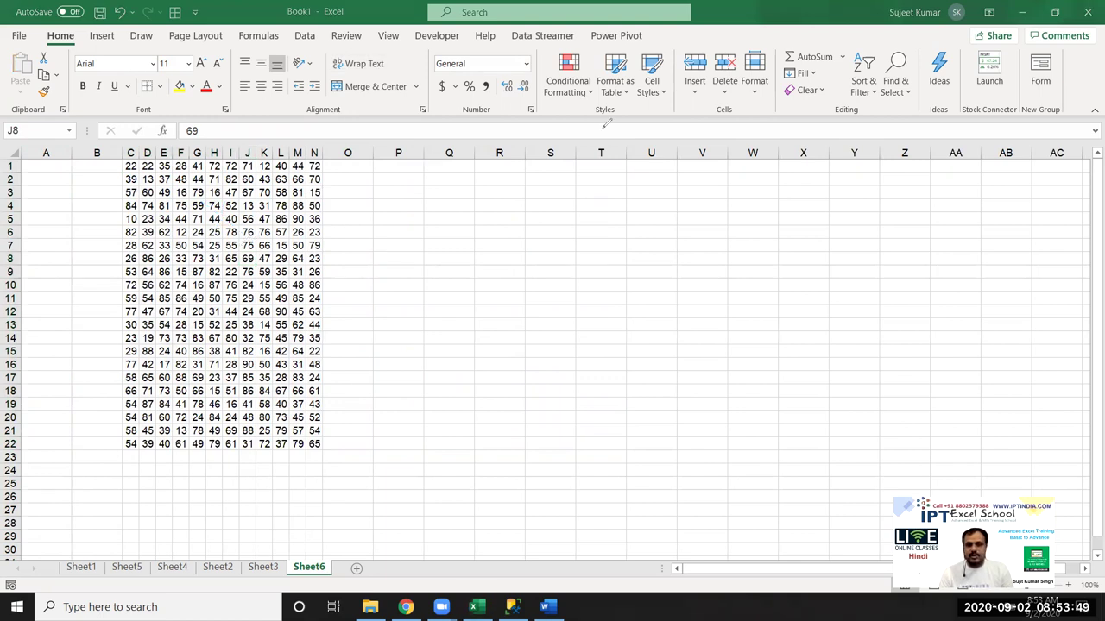
left_click(247, 233)
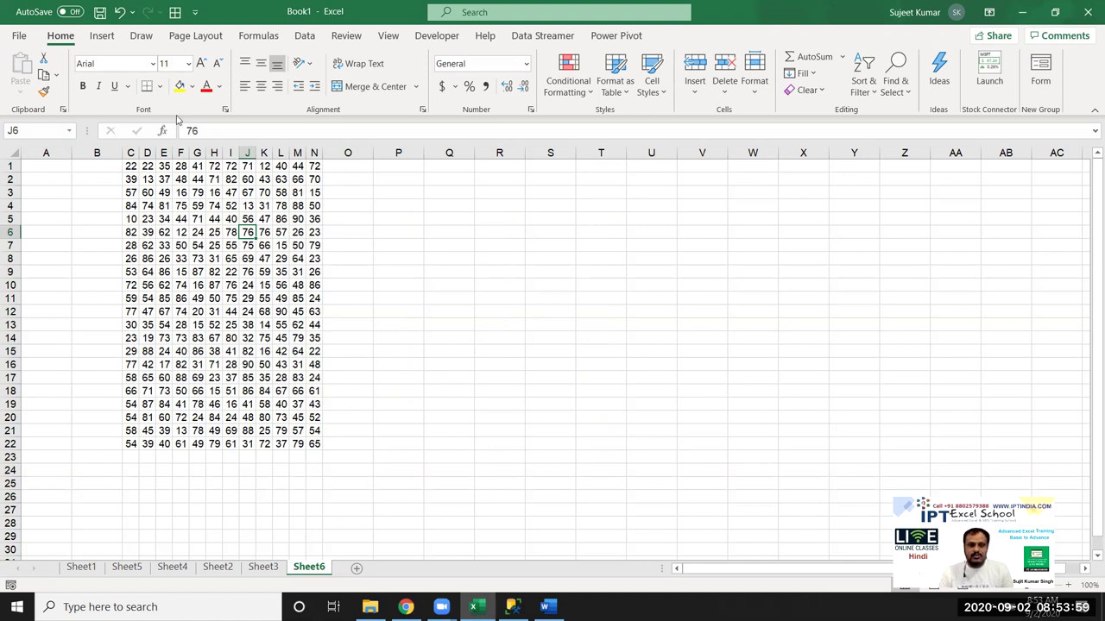
left_click(225, 111)
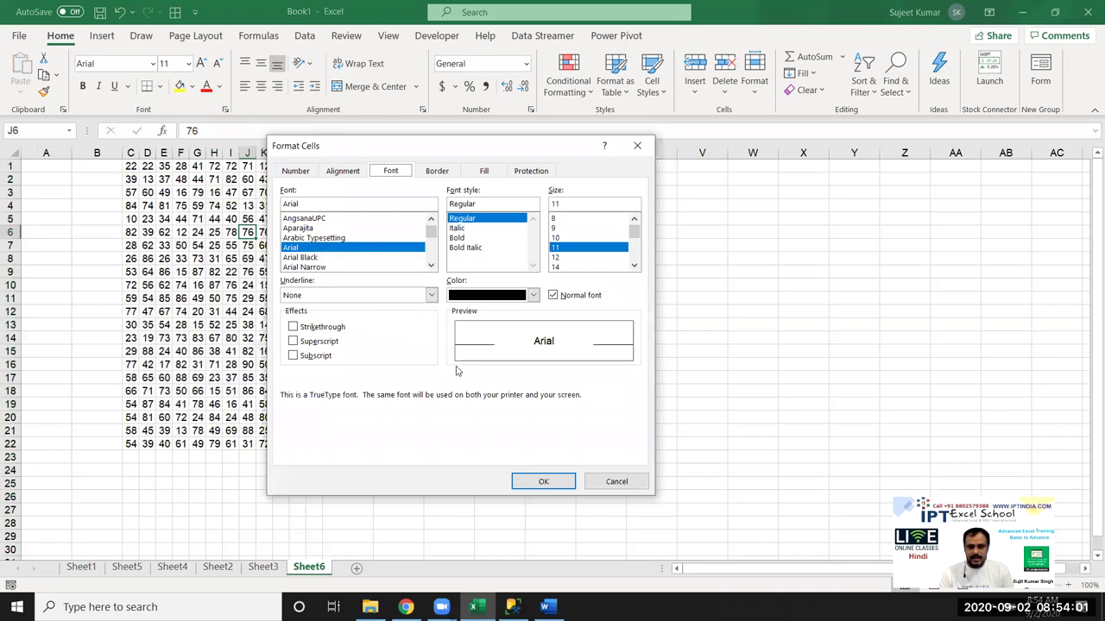
left_click(543, 482)
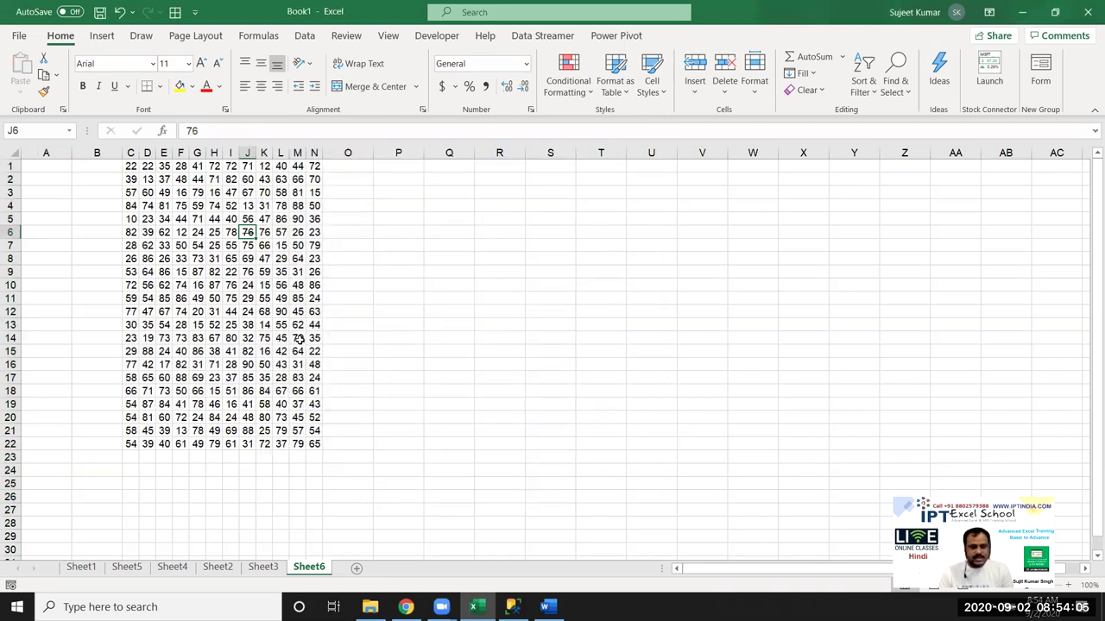
left_click(499, 324)
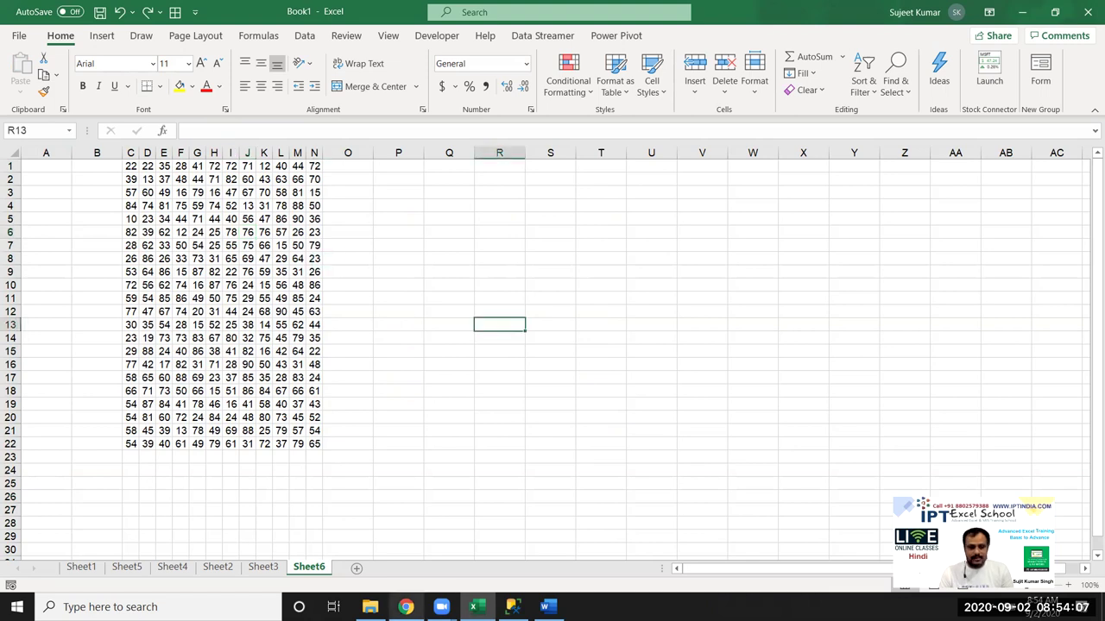
left_click(406, 607)
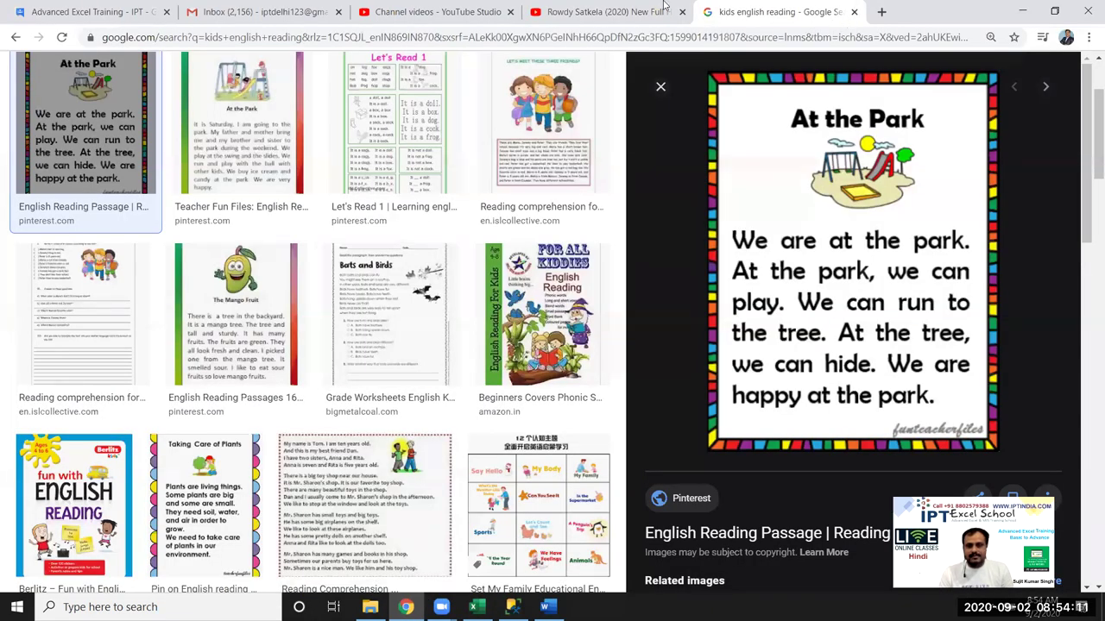
Cycle through the Chrome tabs, then bring up the Word document listing the ordinals.
key("ctrl+3")
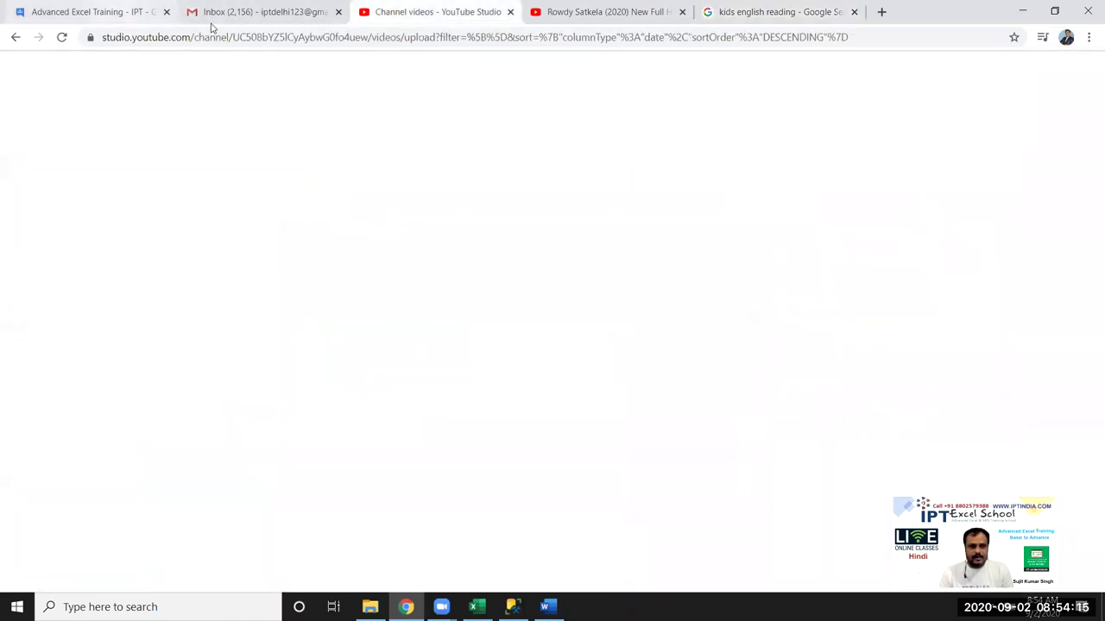
key("ctrl+1")
key("ctrl+2")
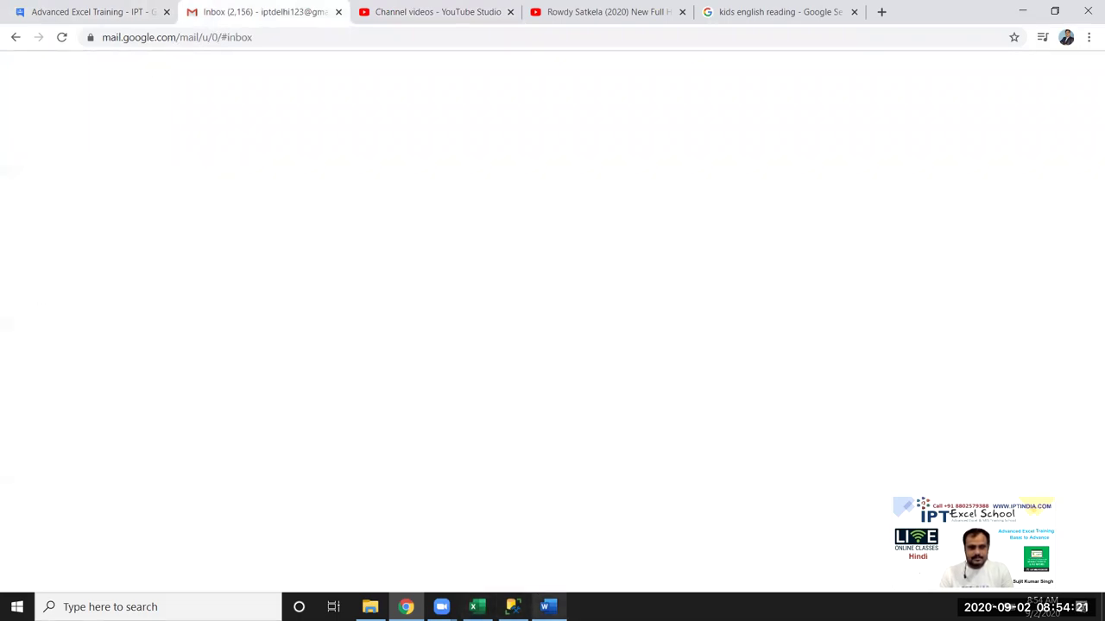
left_click(544, 607)
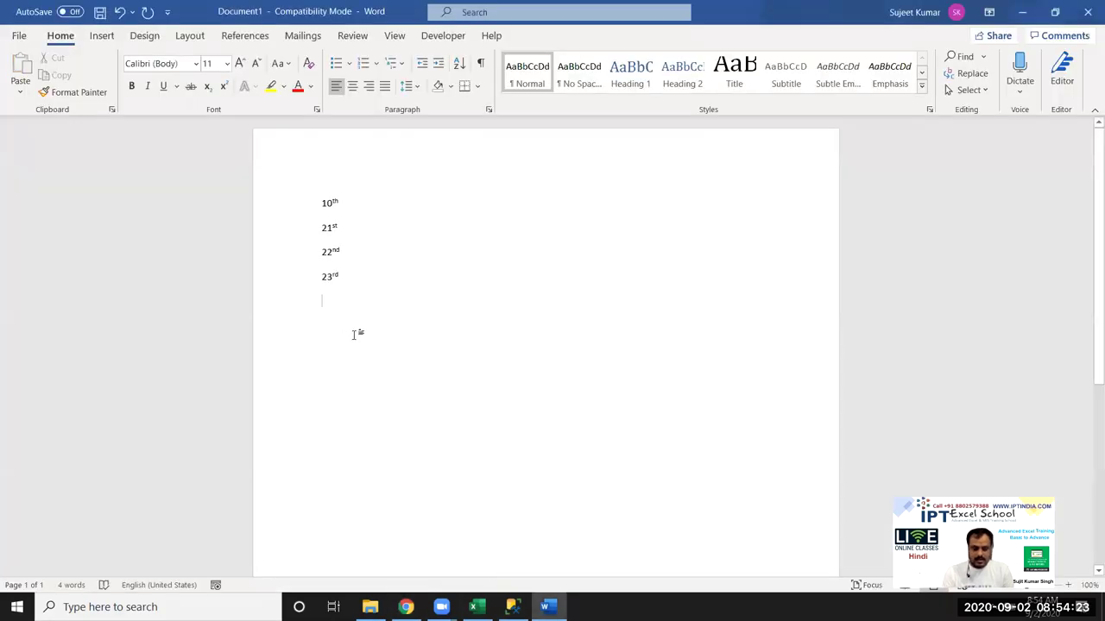
Generate five sample paragraphs below 23rd with =rand().
type("=rad")
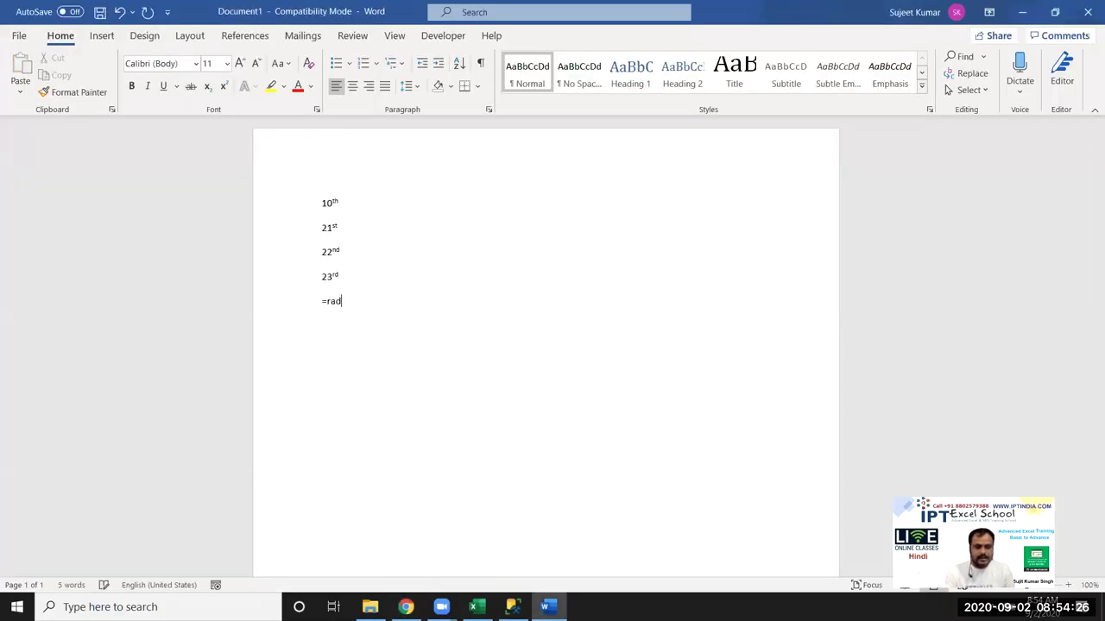
key("BackSpace")
type("nd()")
key("Return")
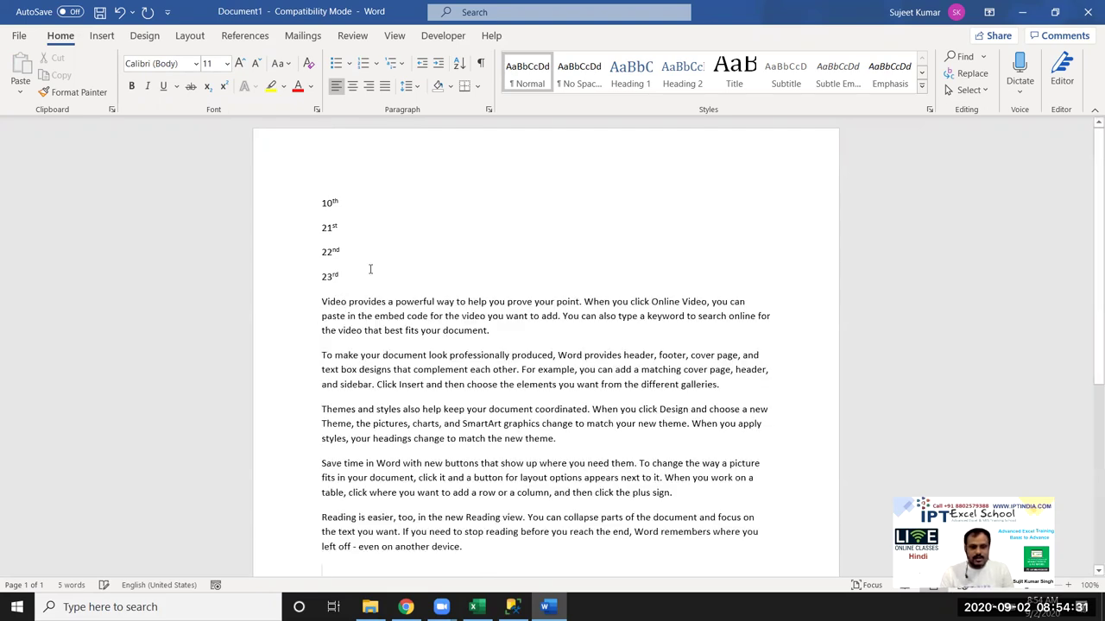
Select the first 'Video provides…' paragraph and switch windows back toward Excel.
left_click_drag(490, 331, 322, 302)
key("ctrl+c")
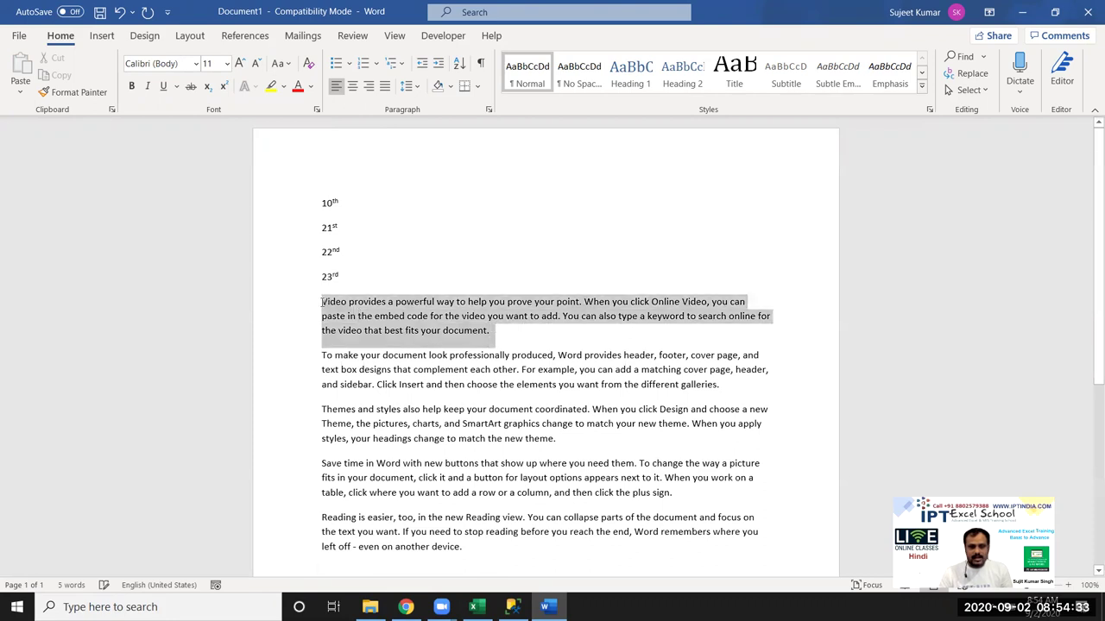
key("alt+Tab")
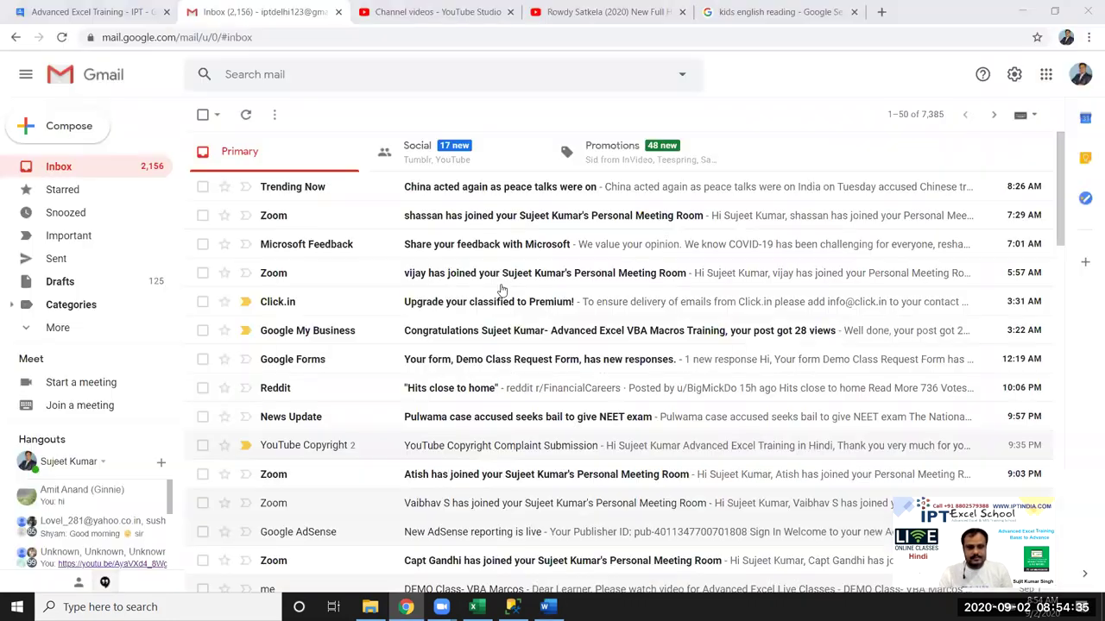
key("alt+Tab")
key("alt+Tab")
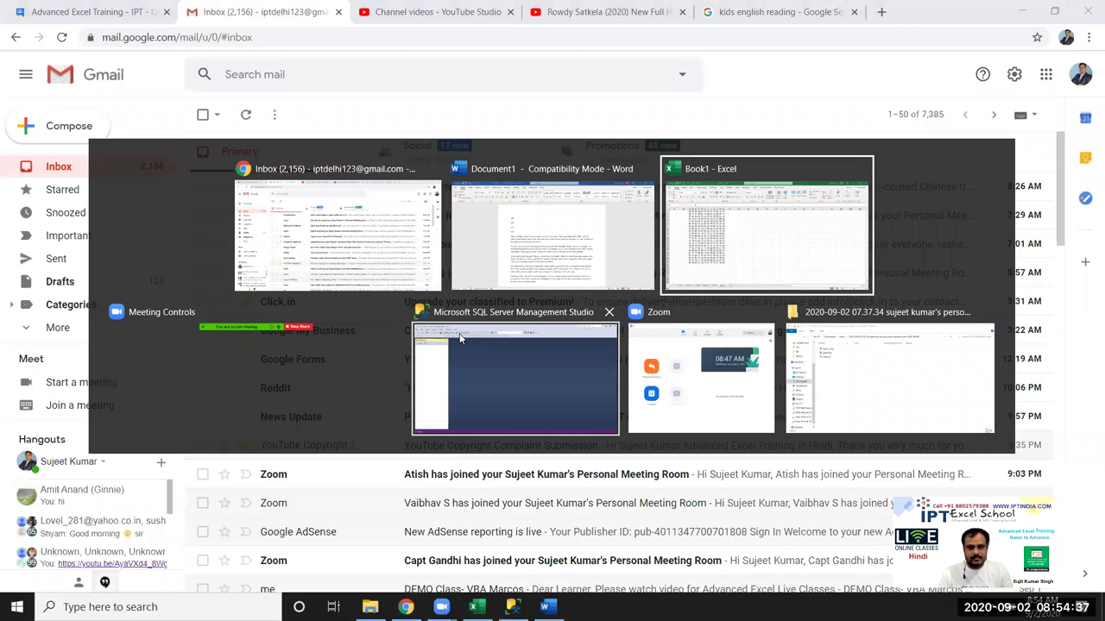
Merge Q5:Z10 and paste the copied paragraph into the merged cell.
mouse_move(458, 219)
left_mouse_down()
mouse_move(868, 269)
mouse_move(902, 283)
left_mouse_up()
left_click(375, 86)
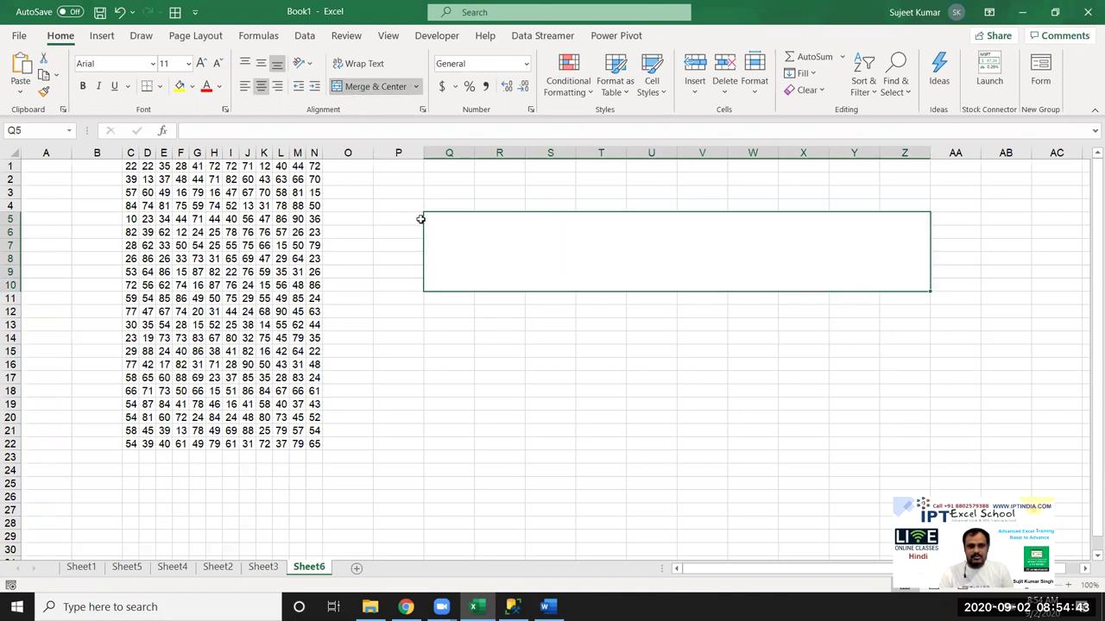
double_click(513, 248)
key("ctrl+v")
left_click(540, 336)
Wrap the merged cell's text and align it top-left.
left_click(542, 262)
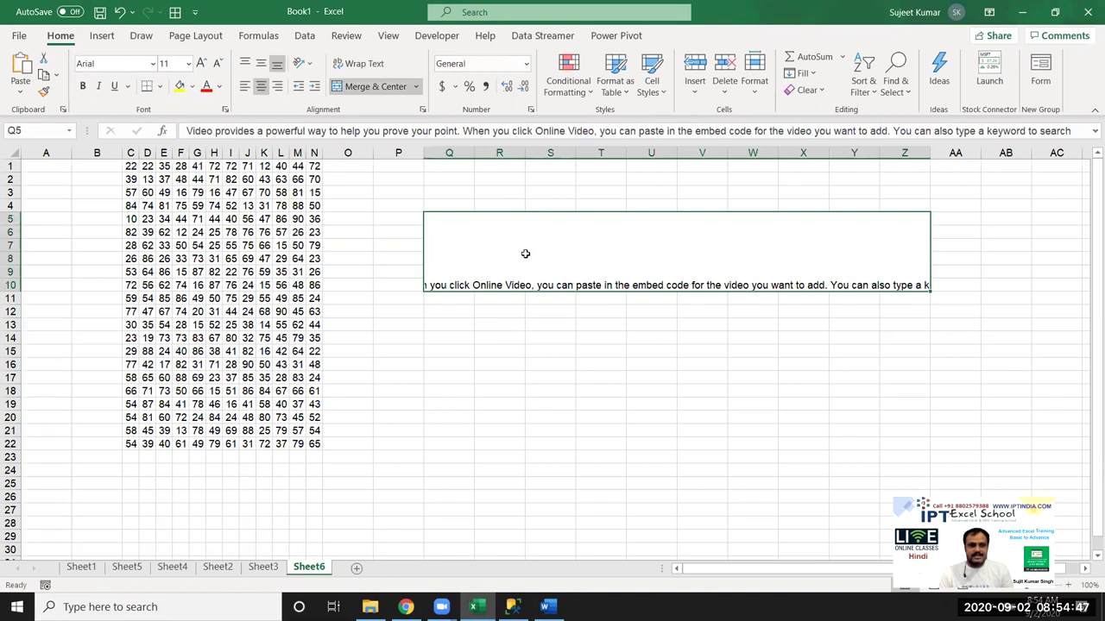
left_click(365, 65)
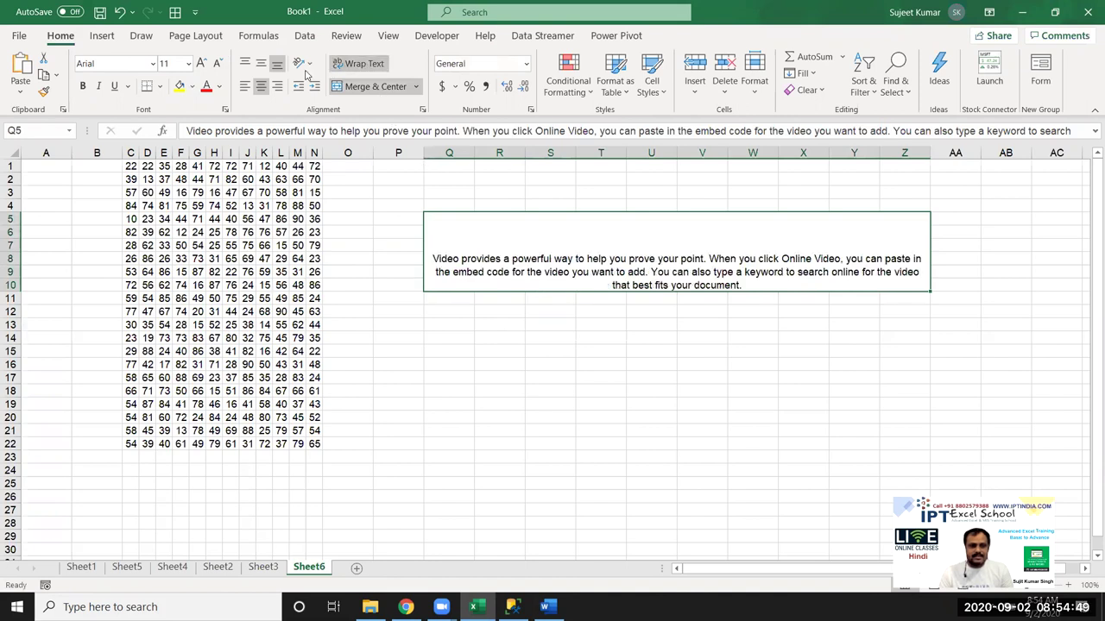
left_click(245, 65)
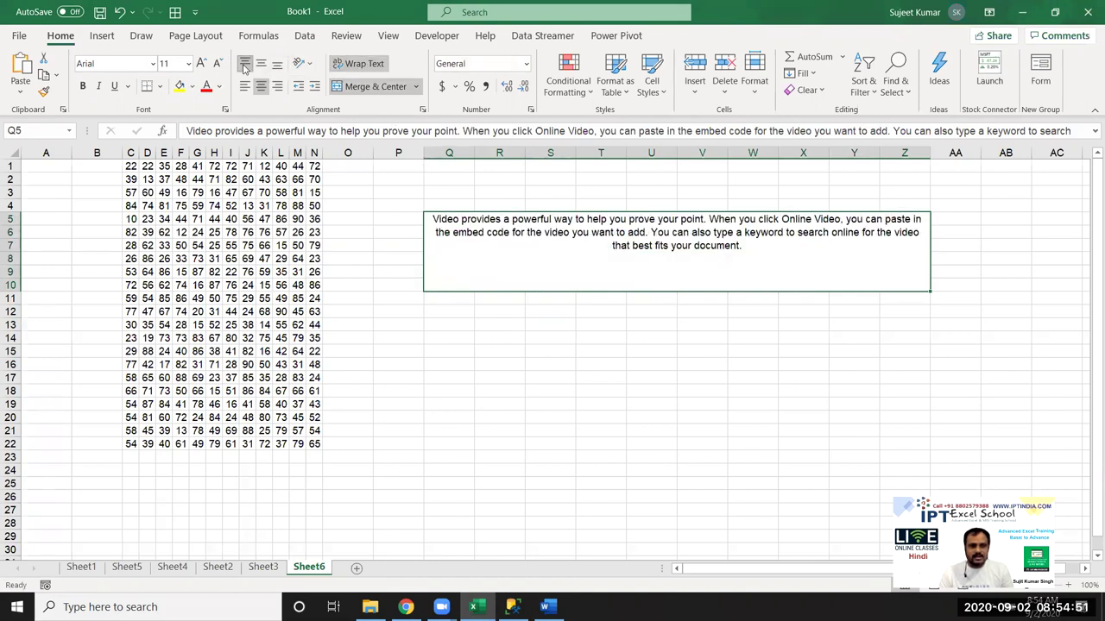
left_click(245, 86)
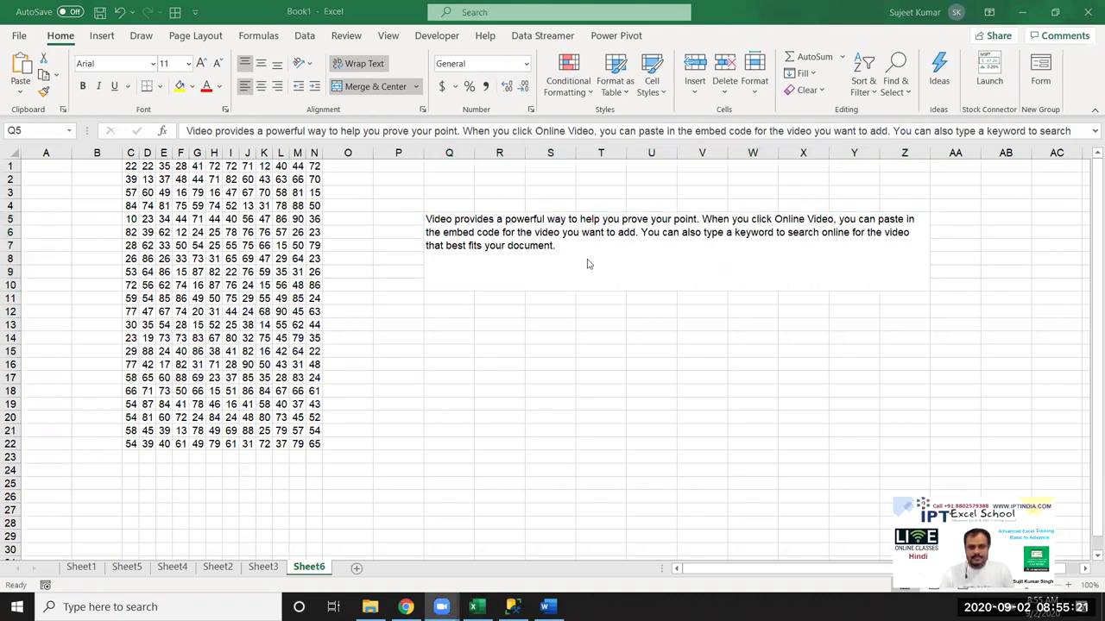
Apply strikethrough to only the word 'keyword' in Q5's paragraph via Format Cells.
key("F2")
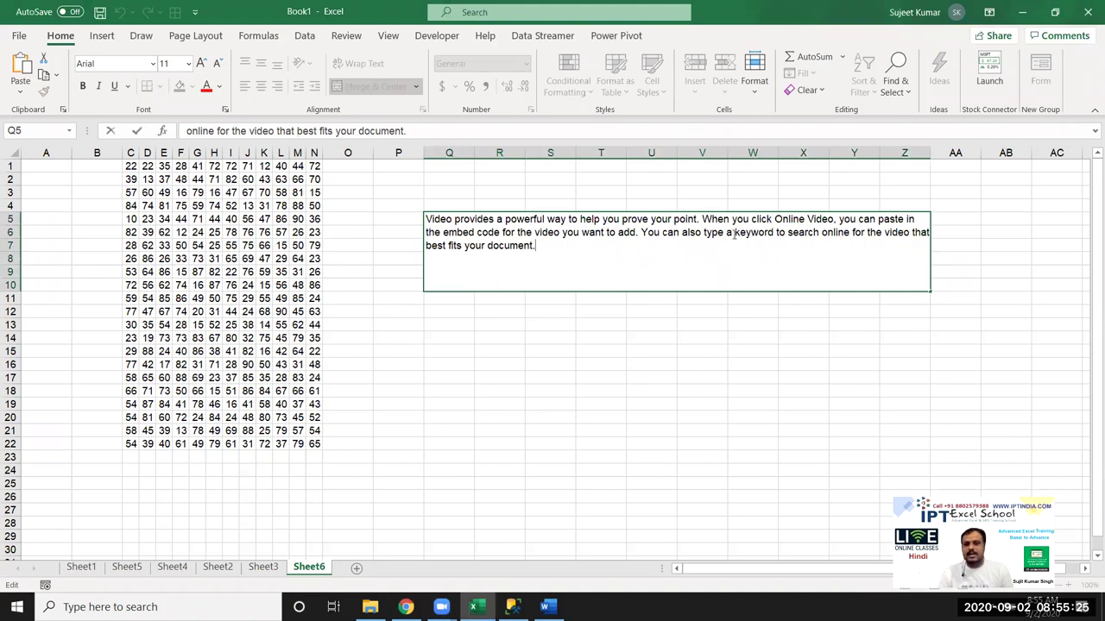
left_click_drag(735, 232, 774, 233)
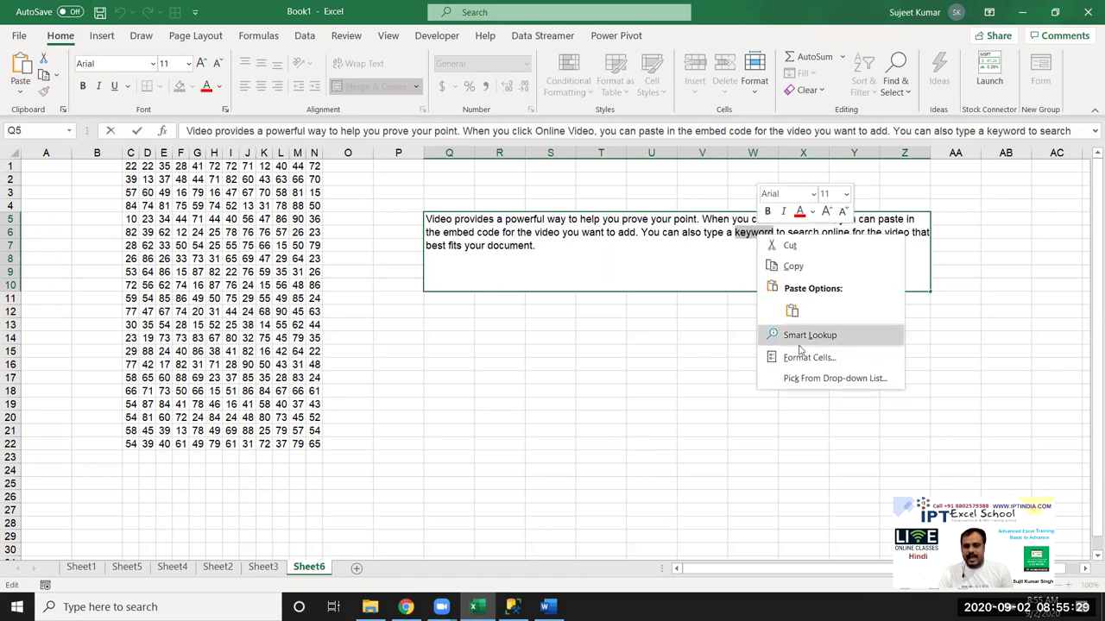
left_click(768, 356)
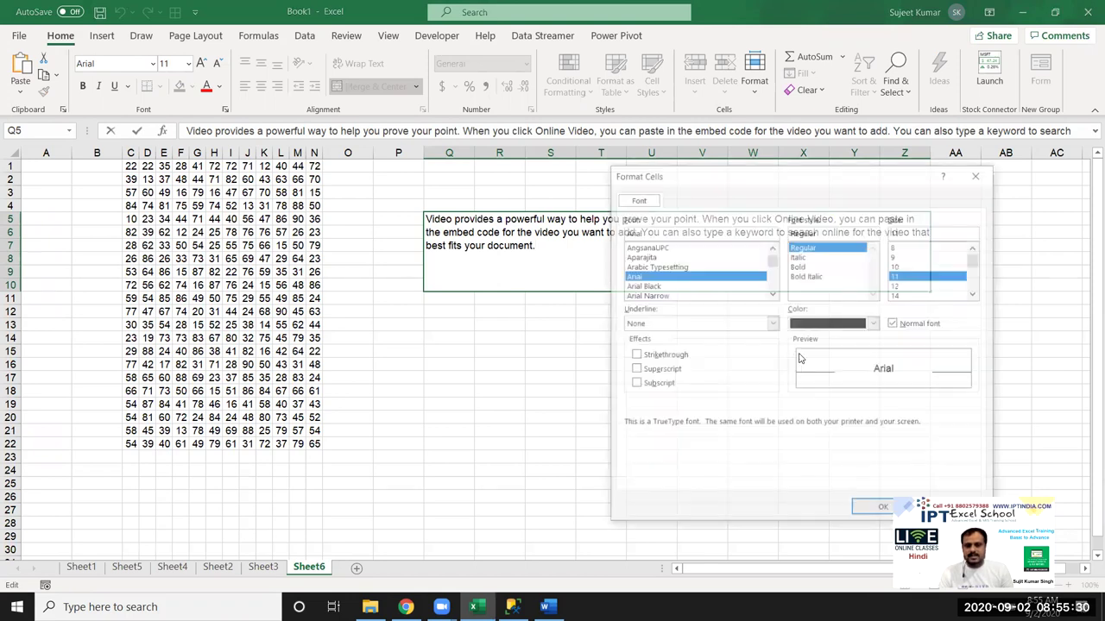
left_click(650, 357)
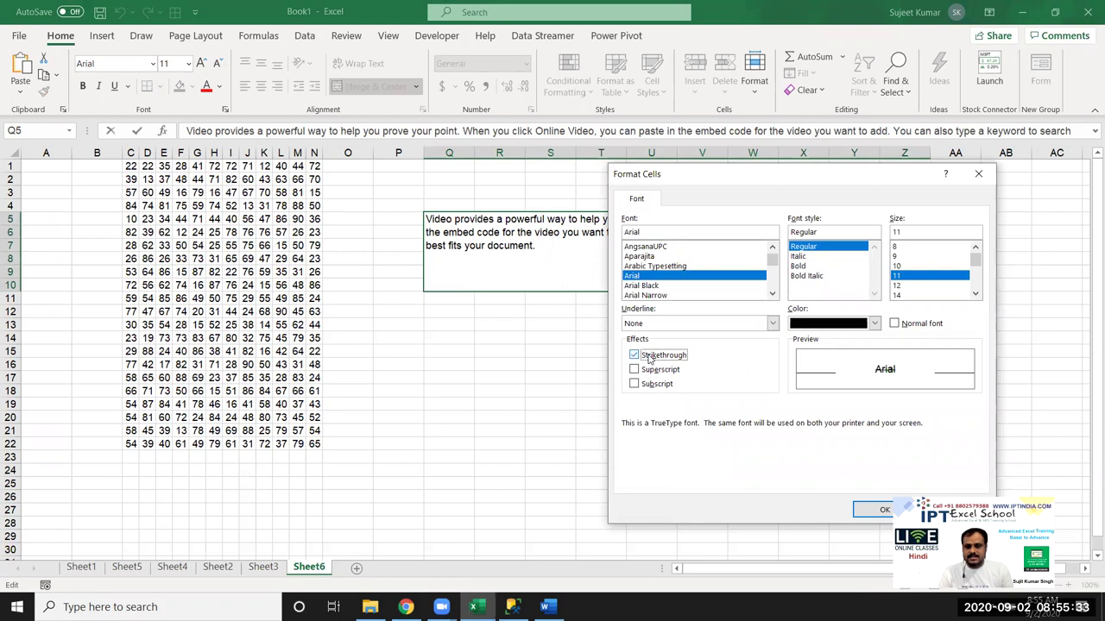
left_click_drag(686, 175, 224, 118)
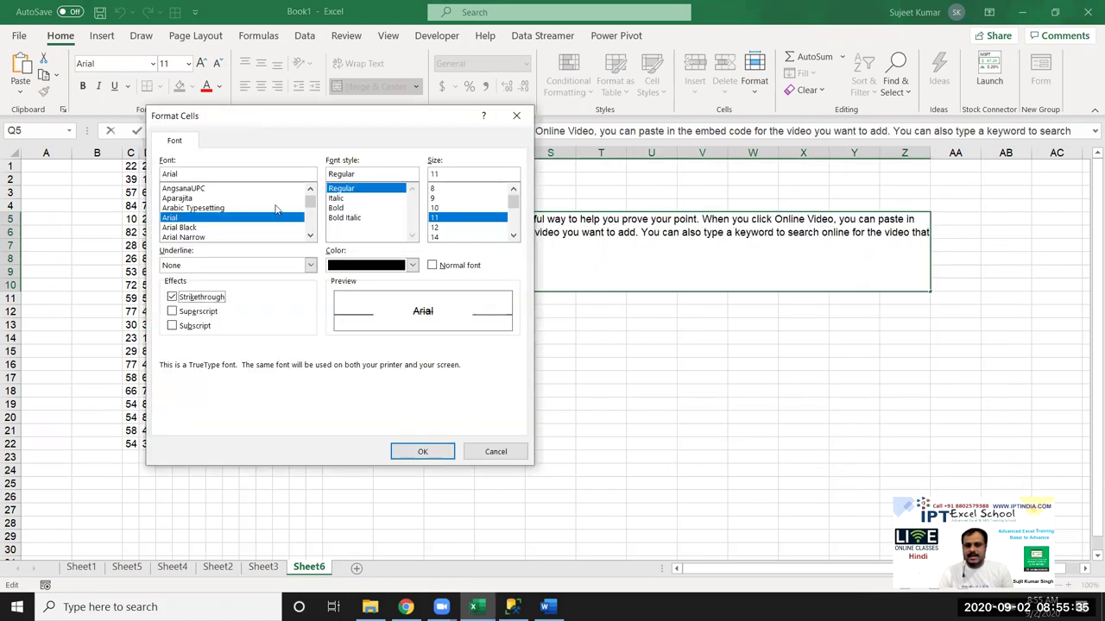
left_click(423, 452)
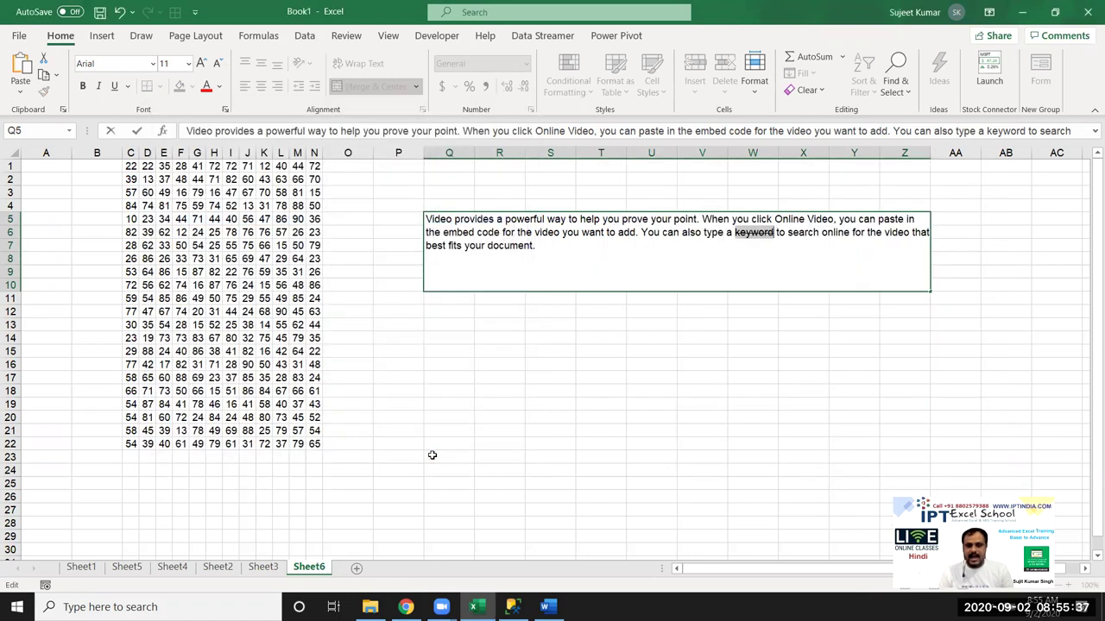
left_click(533, 428)
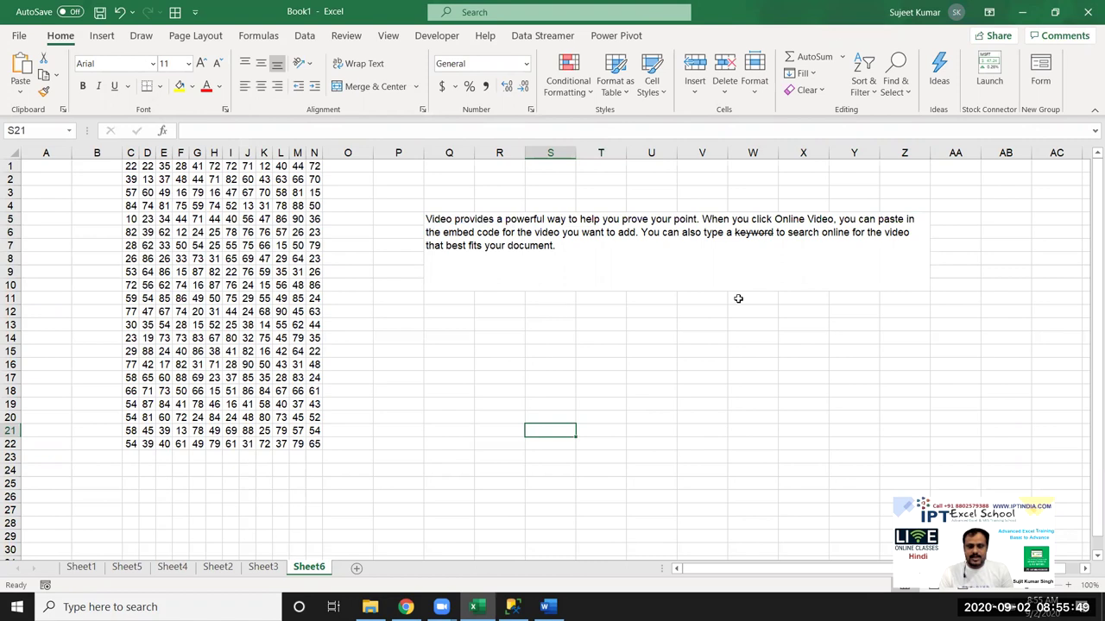
Cross out I6's 78 with a thick red diagonal X border.
left_click(230, 232)
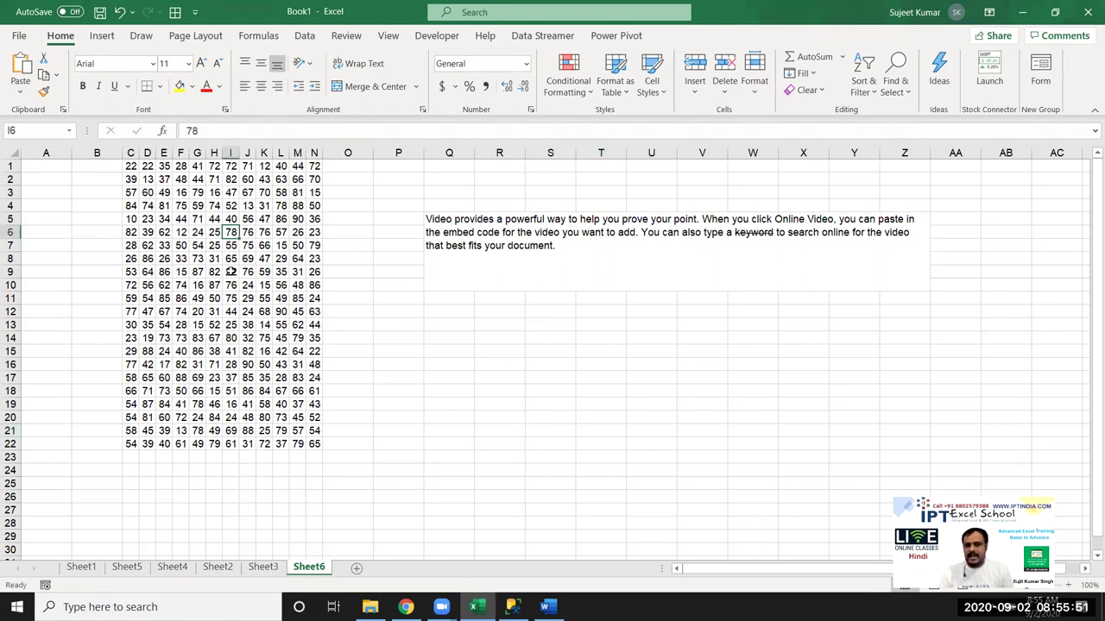
left_click(530, 110)
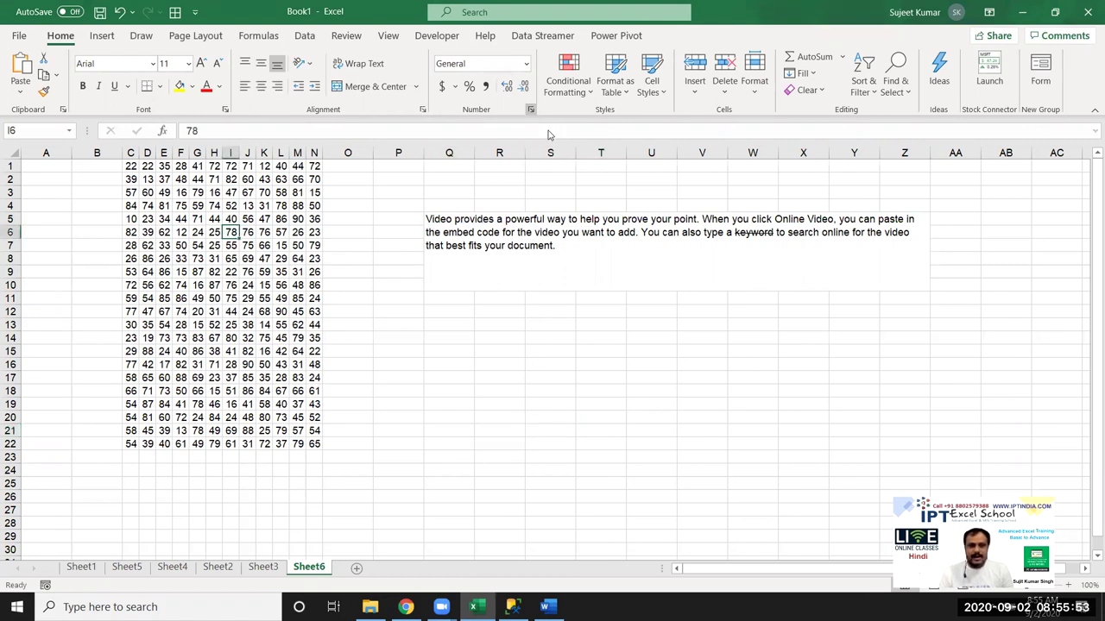
left_click(438, 172)
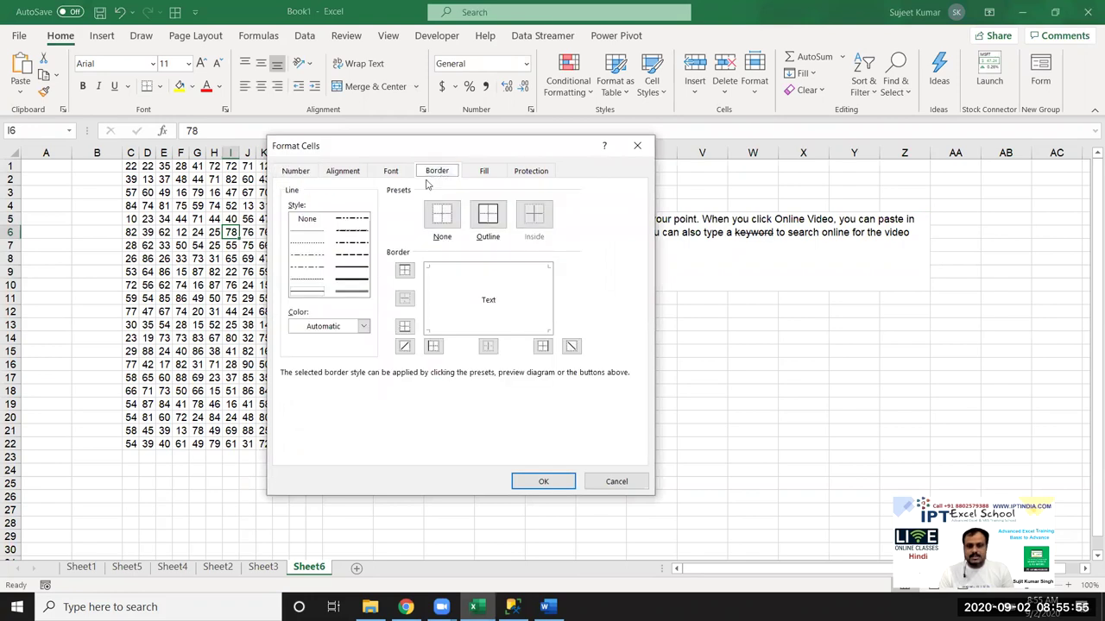
left_click_drag(436, 141, 656, 159)
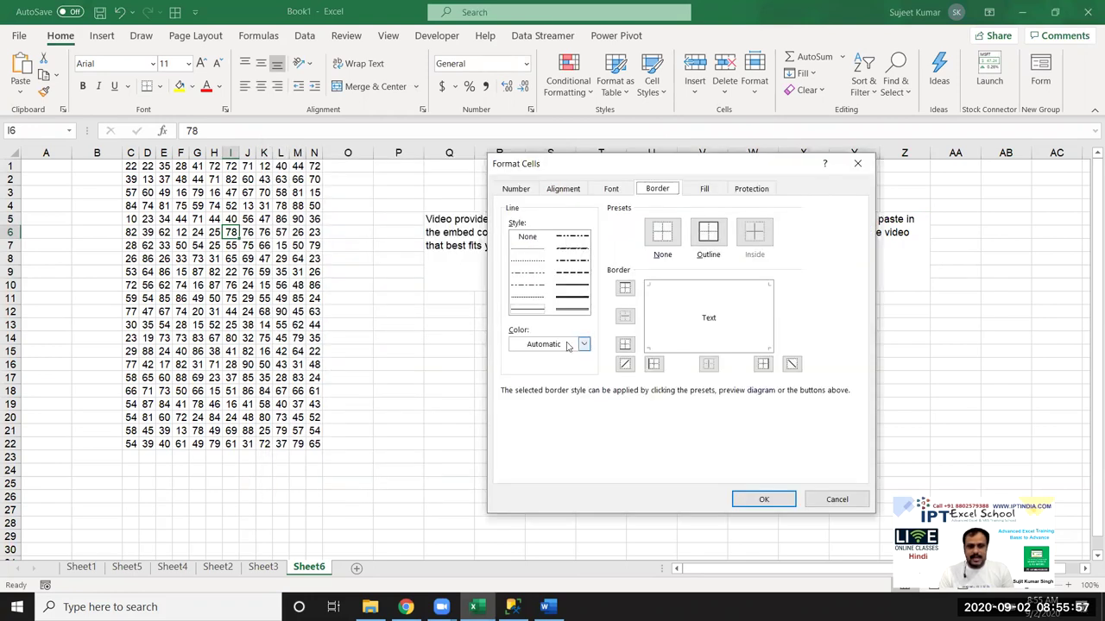
left_click(555, 344)
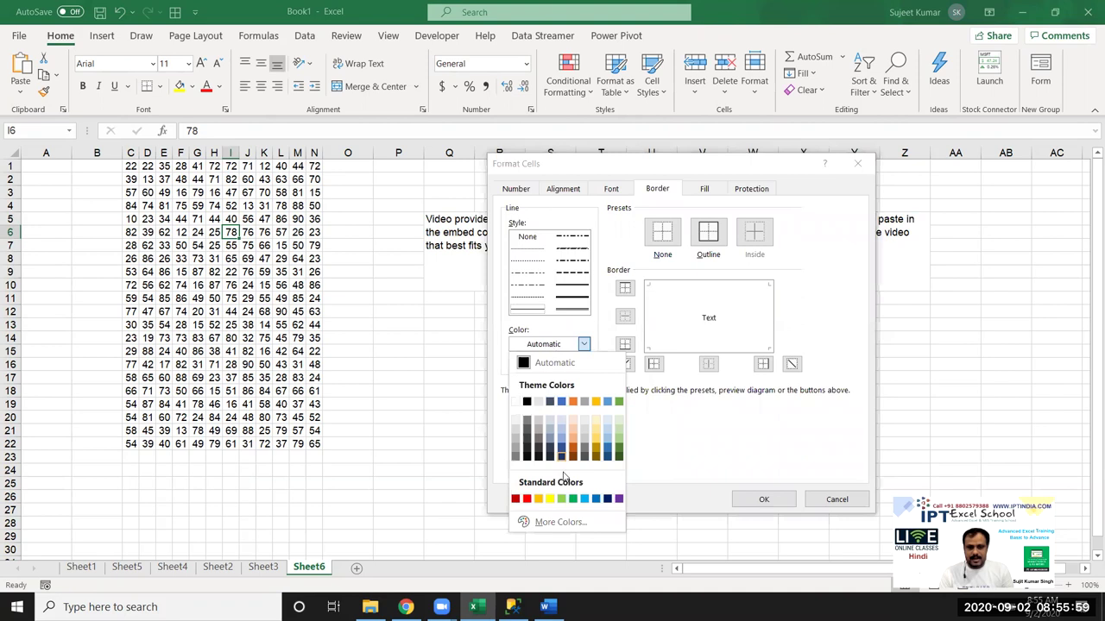
left_click(572, 499)
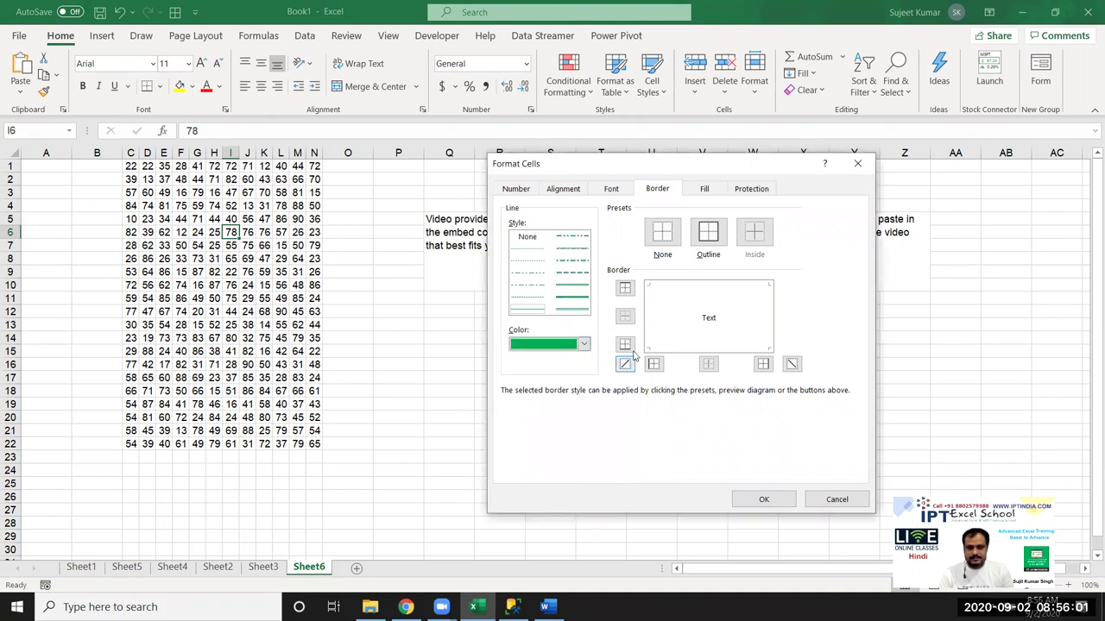
left_click(583, 343)
left_click(527, 499)
left_click(624, 365)
left_click(567, 287)
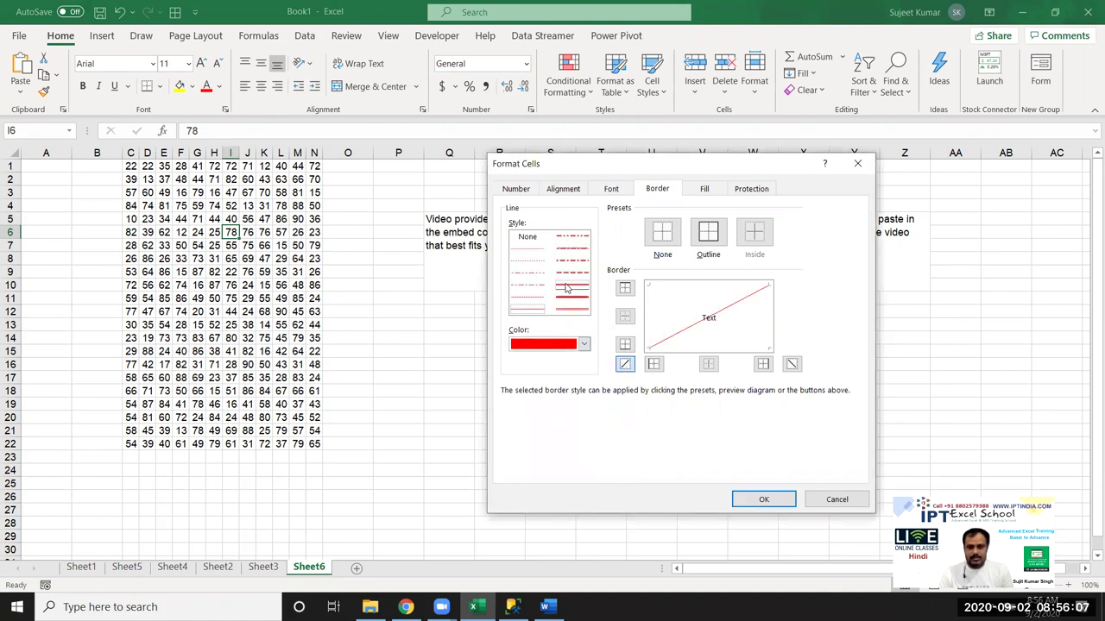
left_click(624, 364)
left_click(793, 364)
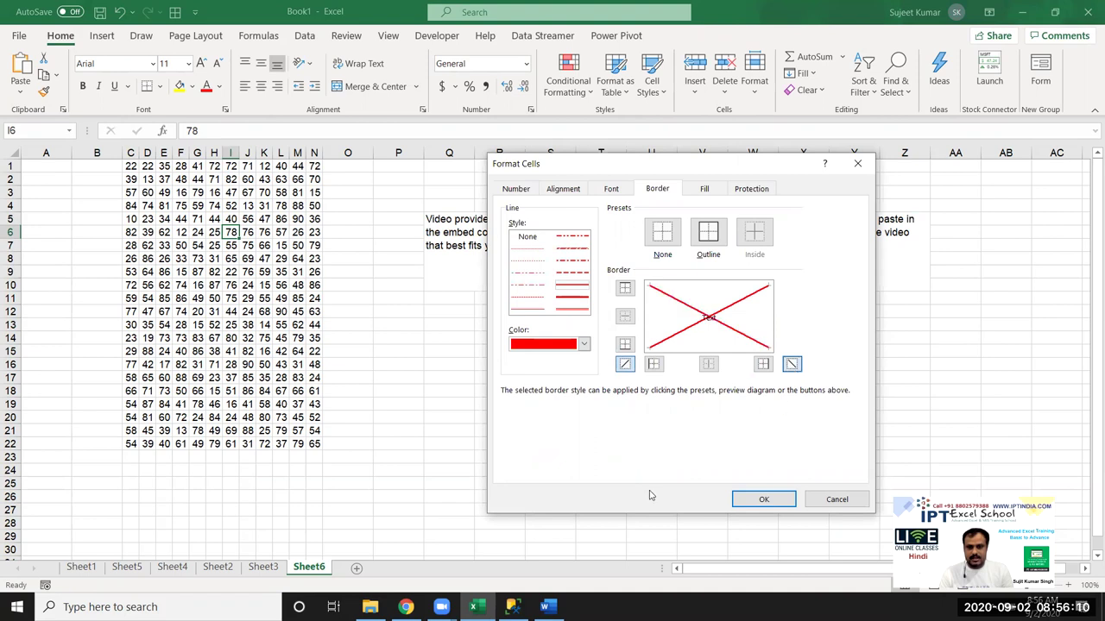
left_click(763, 499)
Repeat the red X with F4 on F9, K13, G17, D18 and D5.
left_click(193, 342)
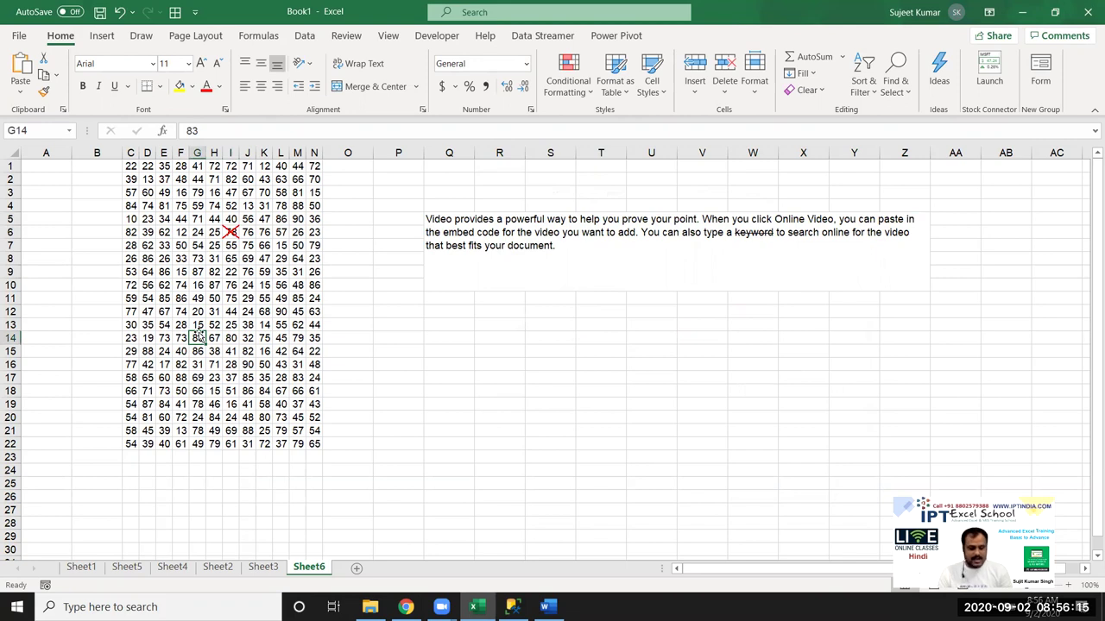
left_click(186, 274)
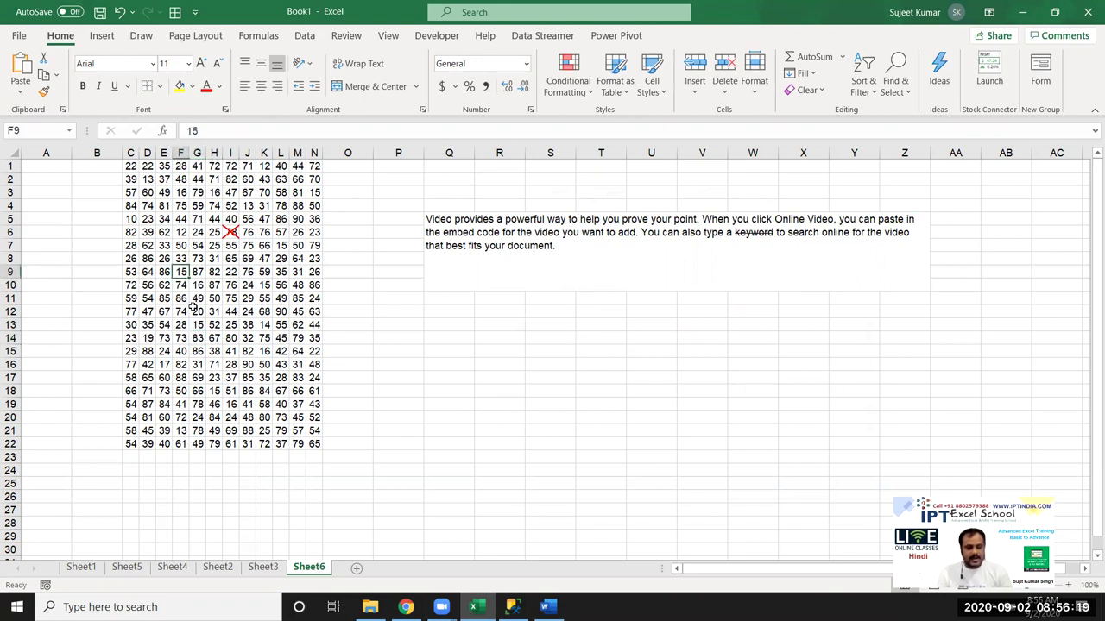
key("F4")
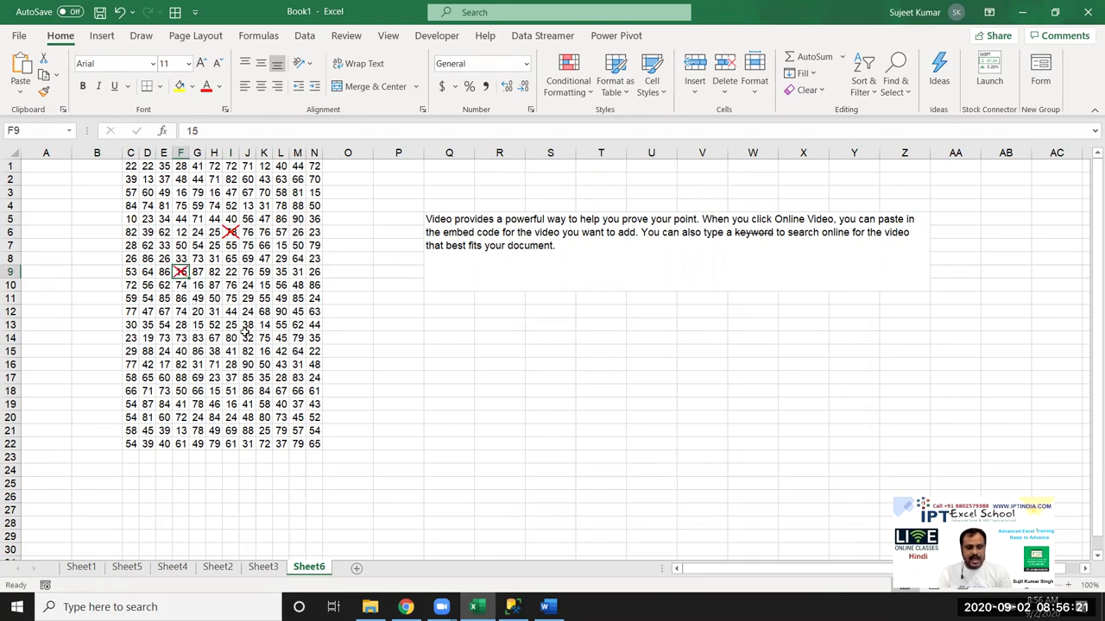
left_click(264, 326)
key("F4")
left_click(200, 377)
key("F4")
left_click(140, 391)
key("F4")
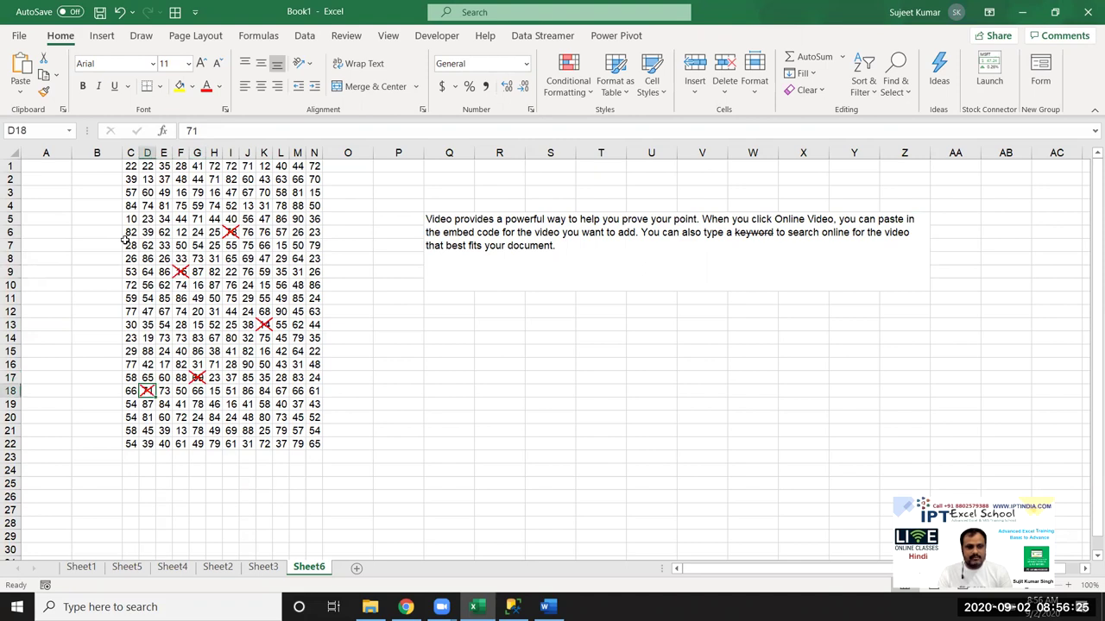
left_click(143, 217)
key("F4")
left_click(264, 192)
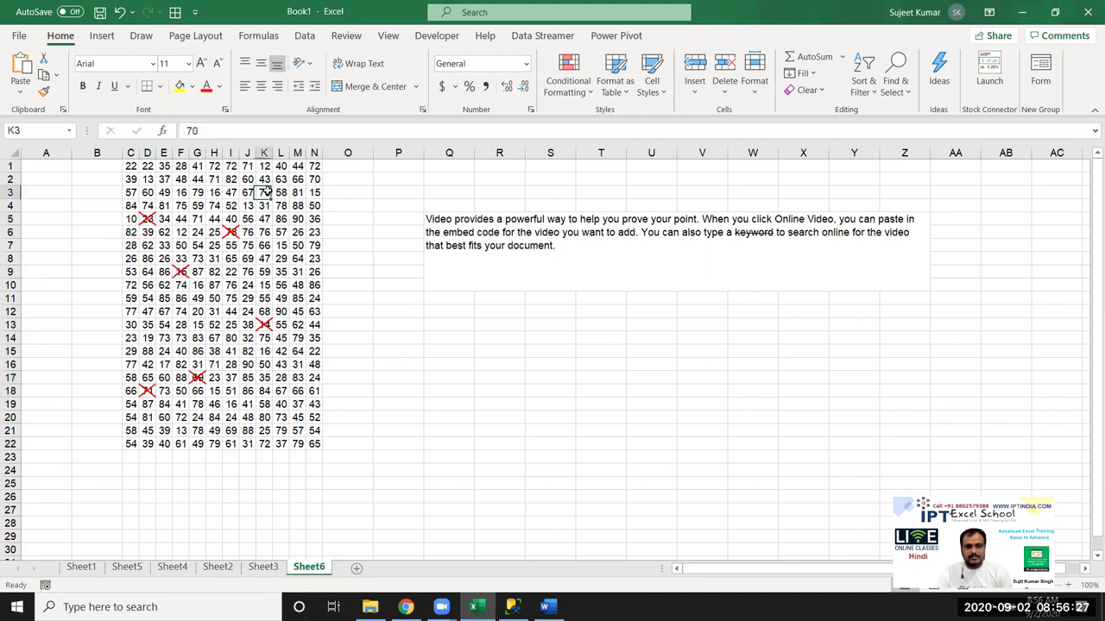
left_click(278, 394)
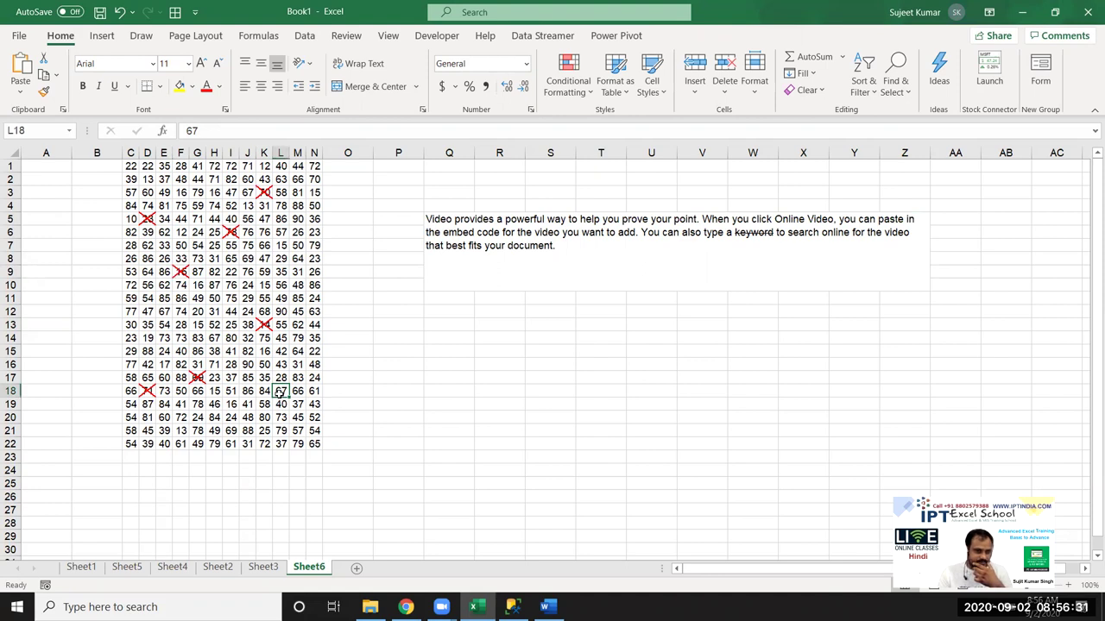
left_click(253, 285)
Give J10 a light green rising diagonal border via Format Cells.
right_click(250, 291)
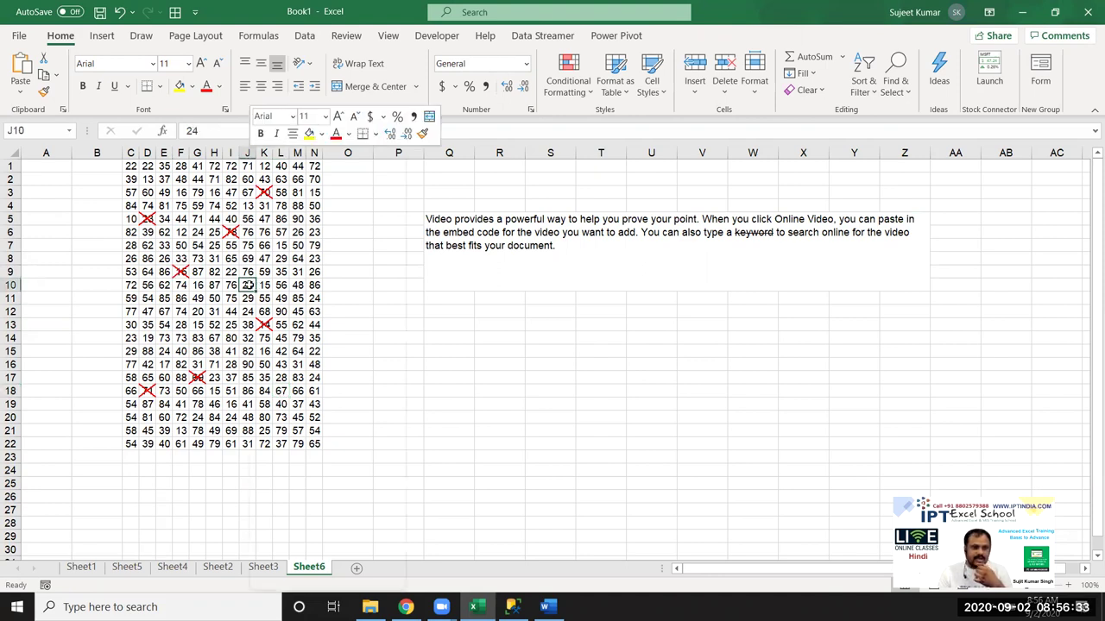
left_click(311, 494)
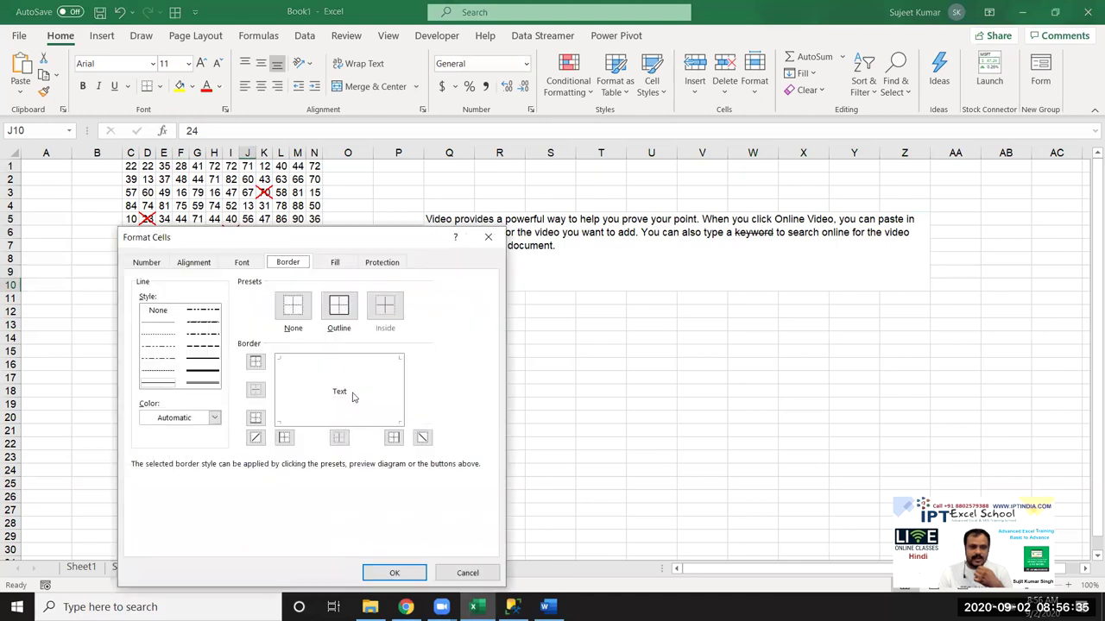
left_click(177, 420)
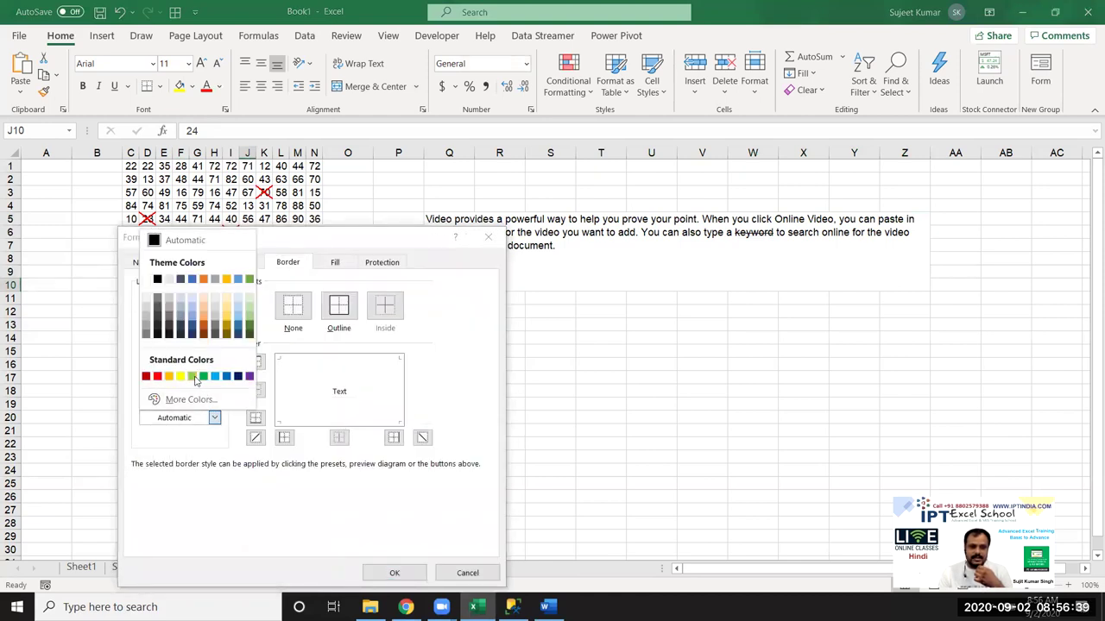
left_click(193, 376)
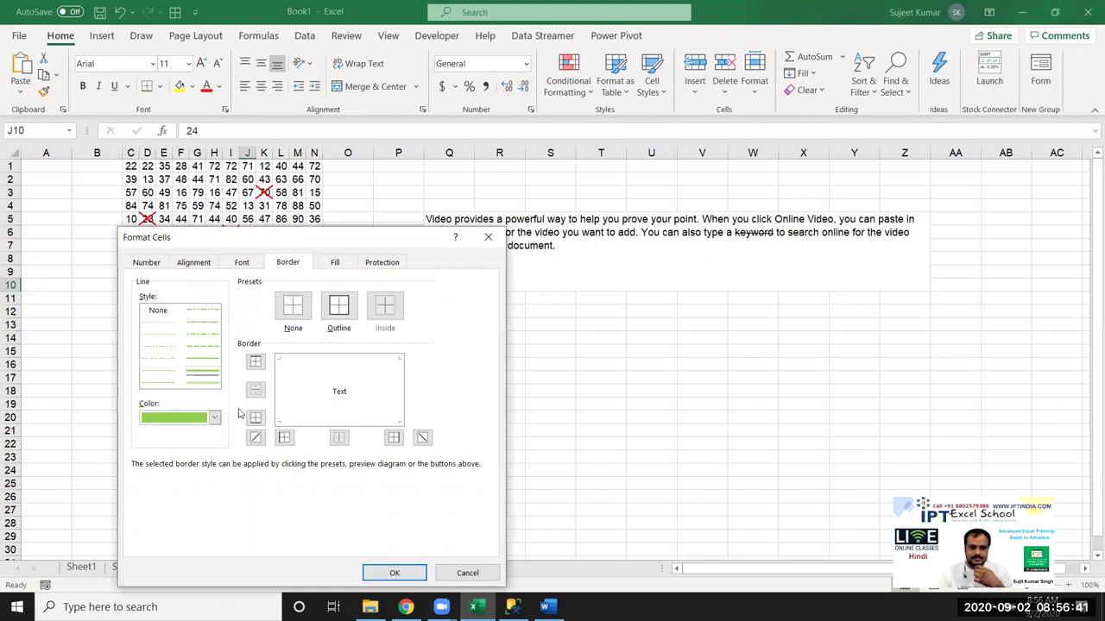
left_click(284, 438)
left_click(256, 440)
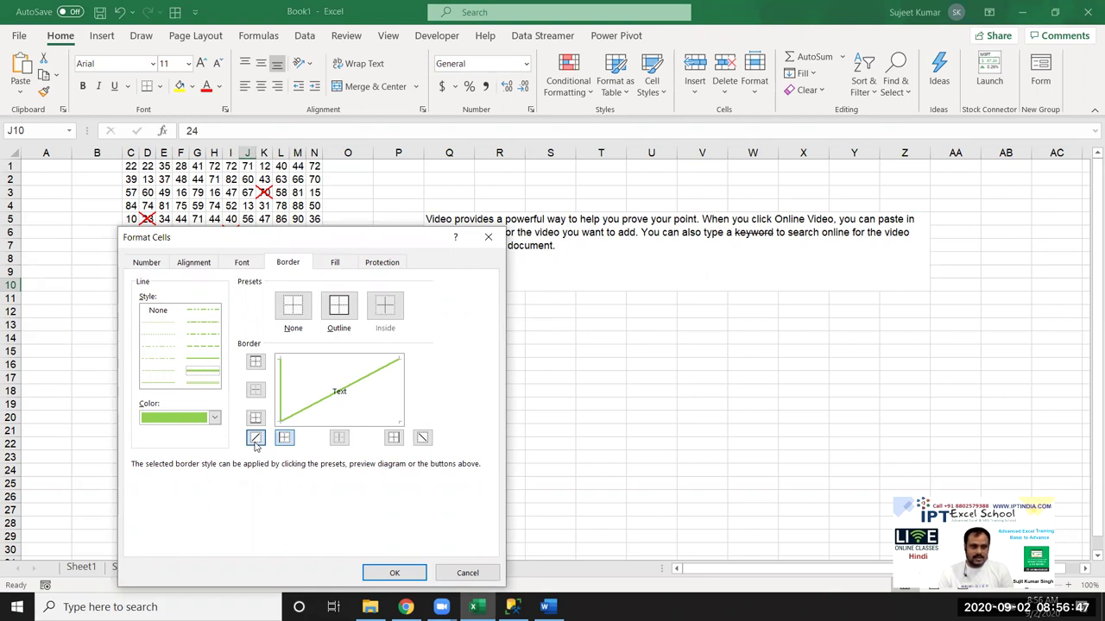
left_click(394, 573)
Repeat the green diagonal with F4 on K20, F16, D13, C9, M8 and N17.
left_click(262, 415)
key("F4")
left_click(182, 364)
key("F4")
left_click(149, 326)
key("F4")
left_click(131, 272)
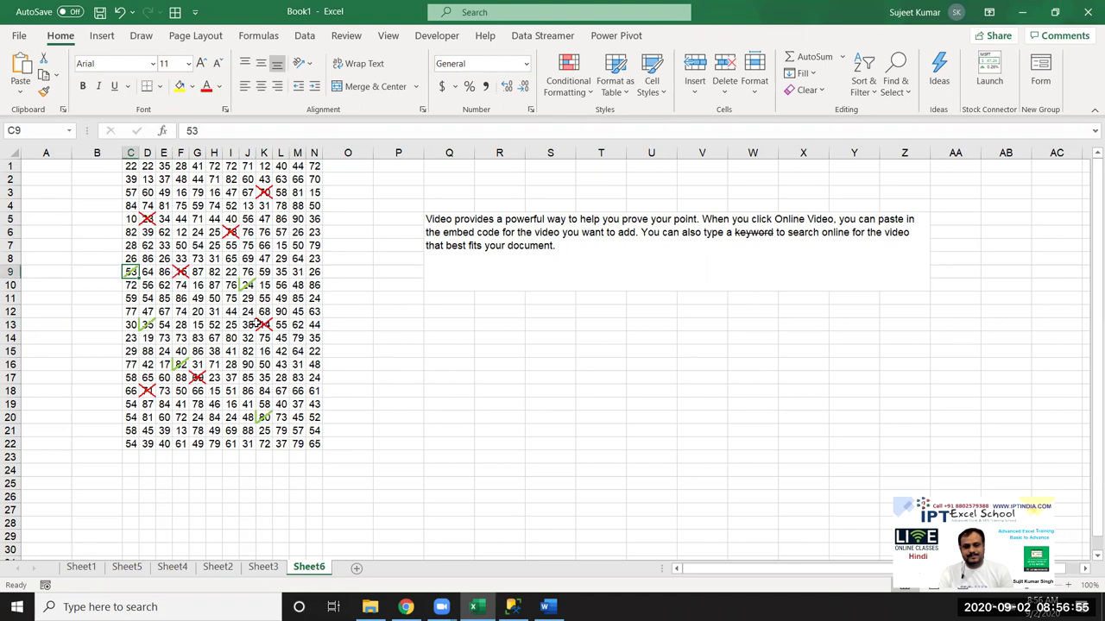
key("F4")
left_click(297, 259)
key("F4")
left_click(313, 377)
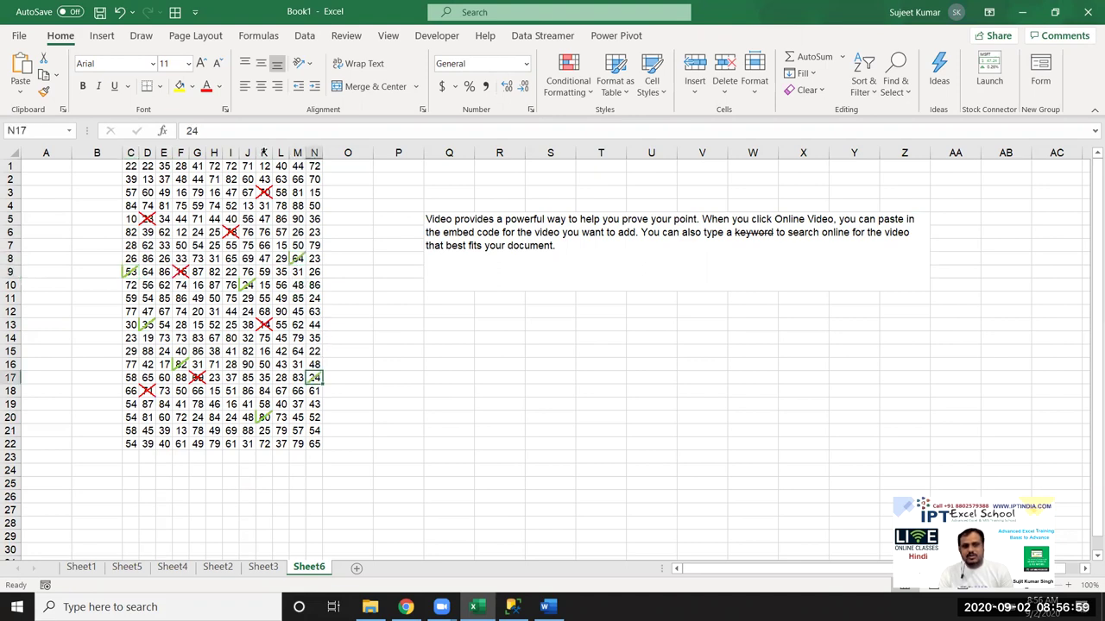
key("F4")
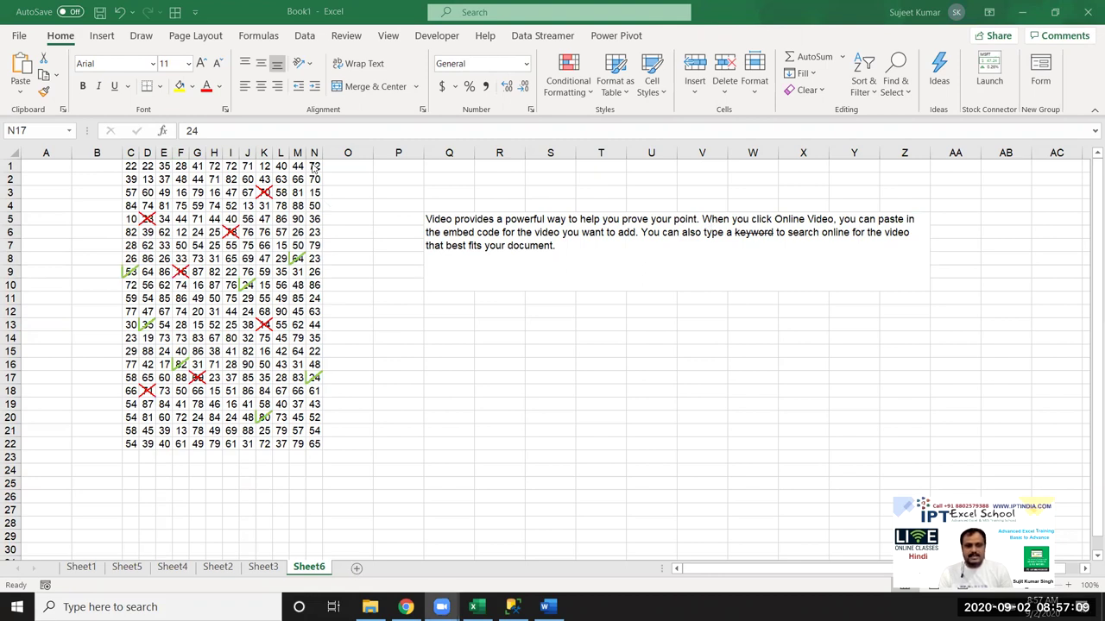
left_click_drag(315, 166, 315, 443)
Copy Sheet6's N1:N22 numbers into A1:A22 of a new Sheet7.
key("ctrl+c")
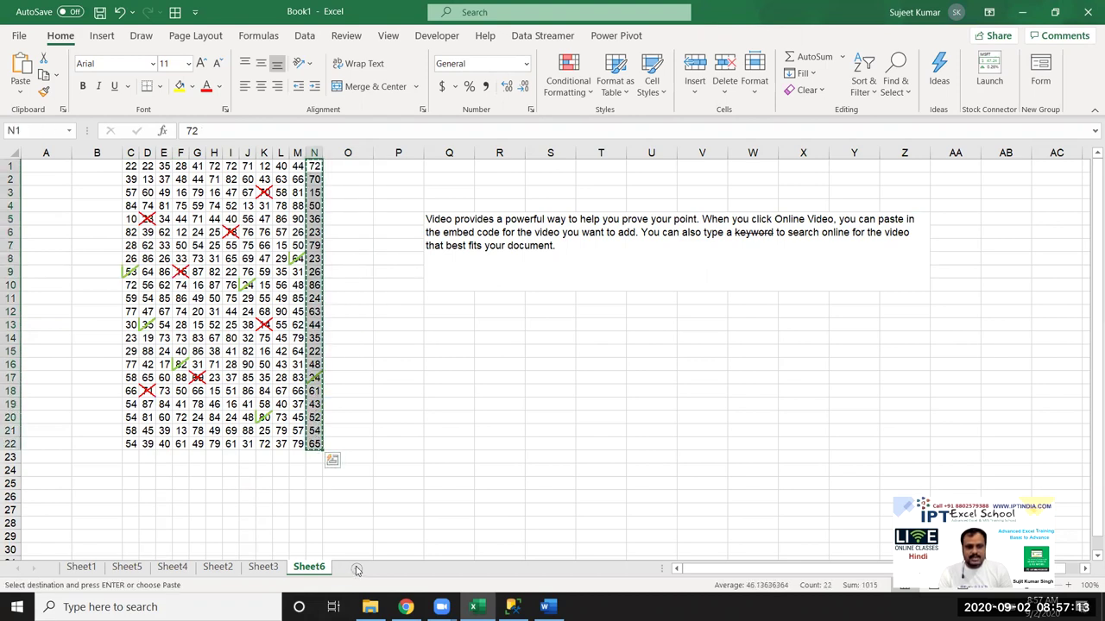
left_click(357, 570)
key("ctrl+v")
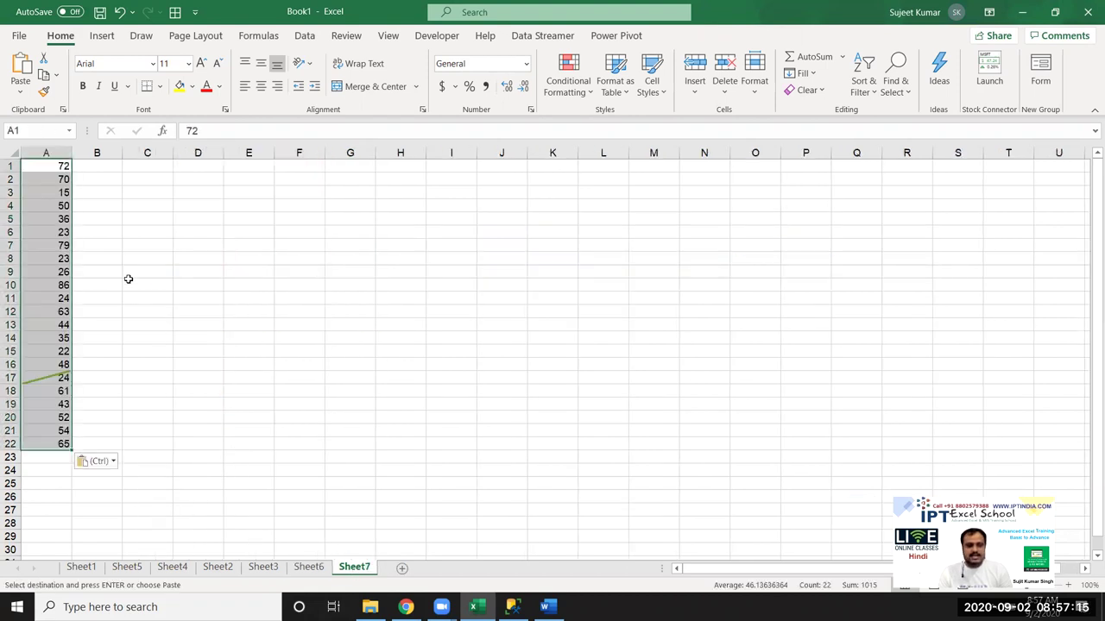
left_click(128, 279)
left_click(80, 168)
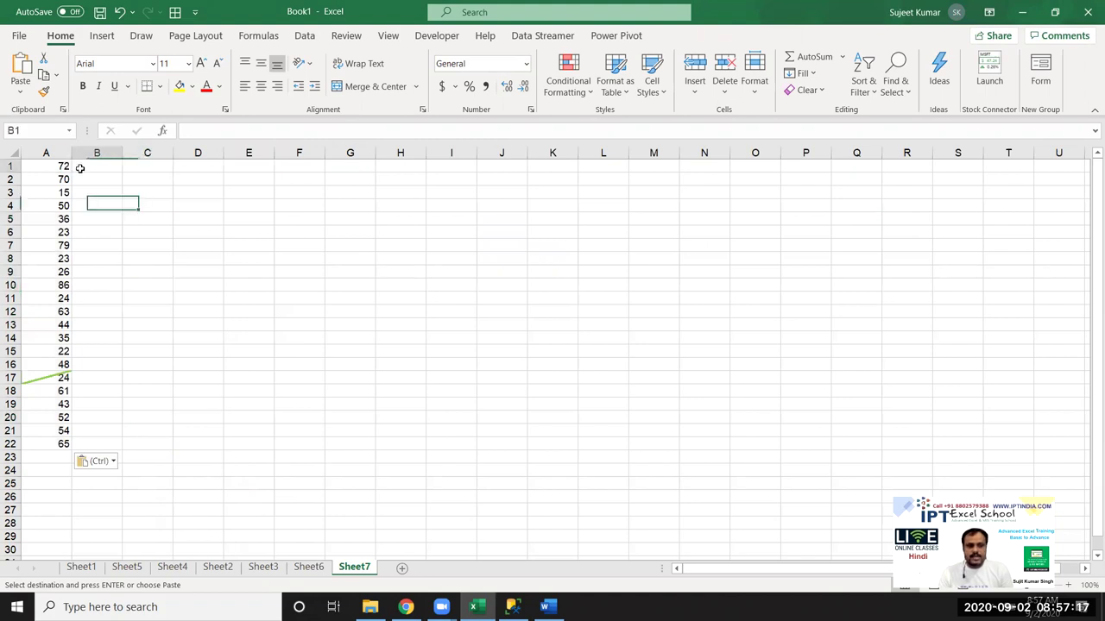
Look back at Sheet6 around cell F9, then return to Sheet7.
left_click(309, 569)
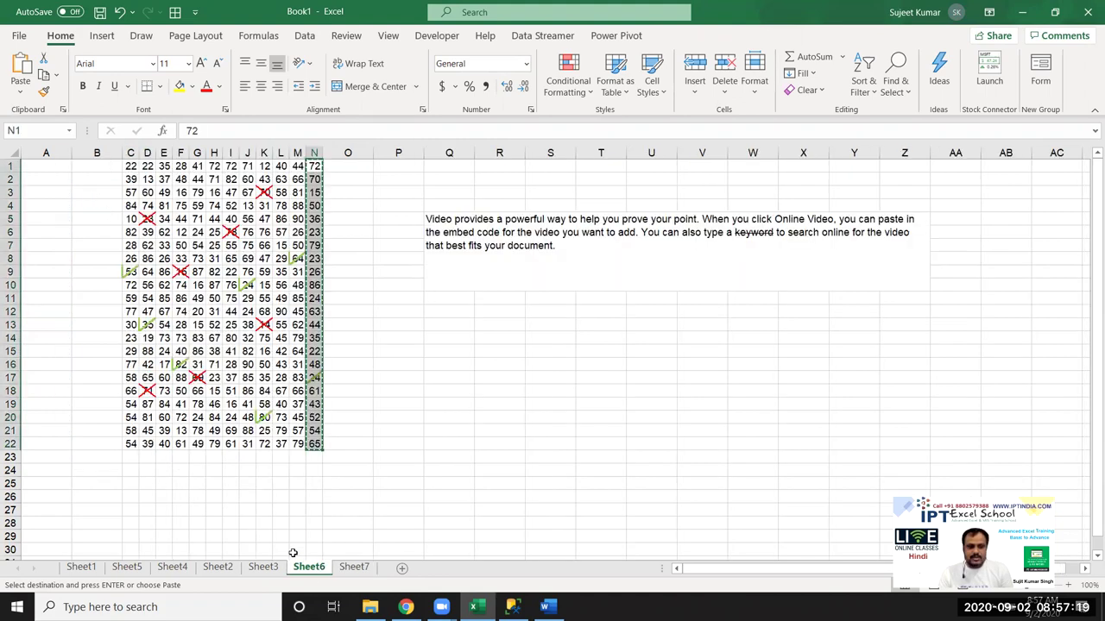
left_click(180, 272)
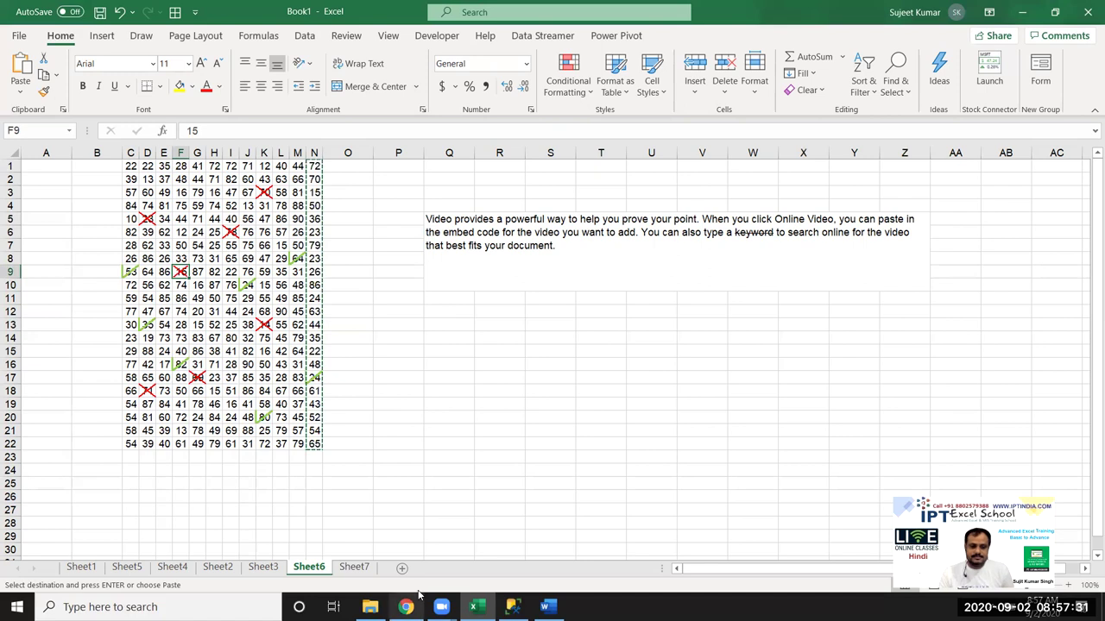
left_click(354, 567)
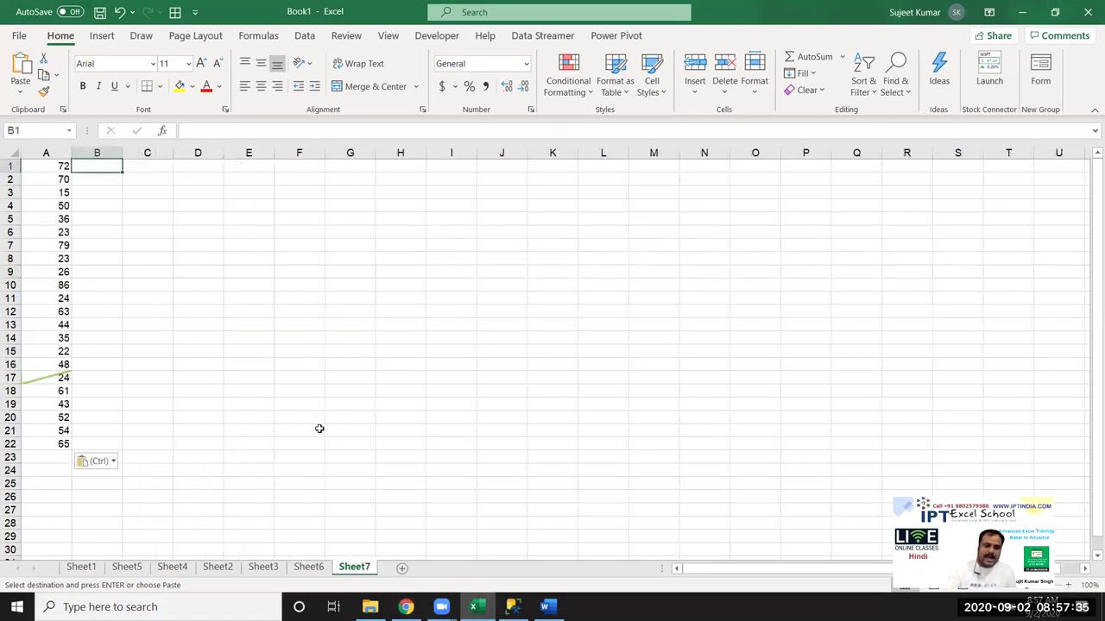
Enter P in B1, try filling it to B22, undo, then reselect B1:B22.
key("F2")
type("P")
key("Return")
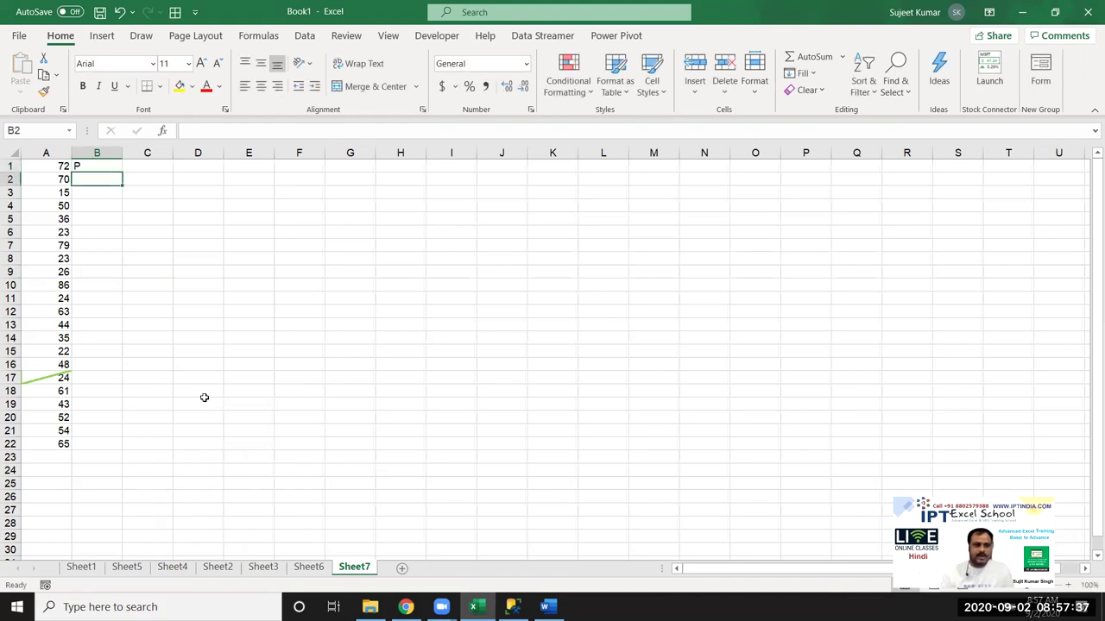
left_click_drag(97, 166, 100, 444)
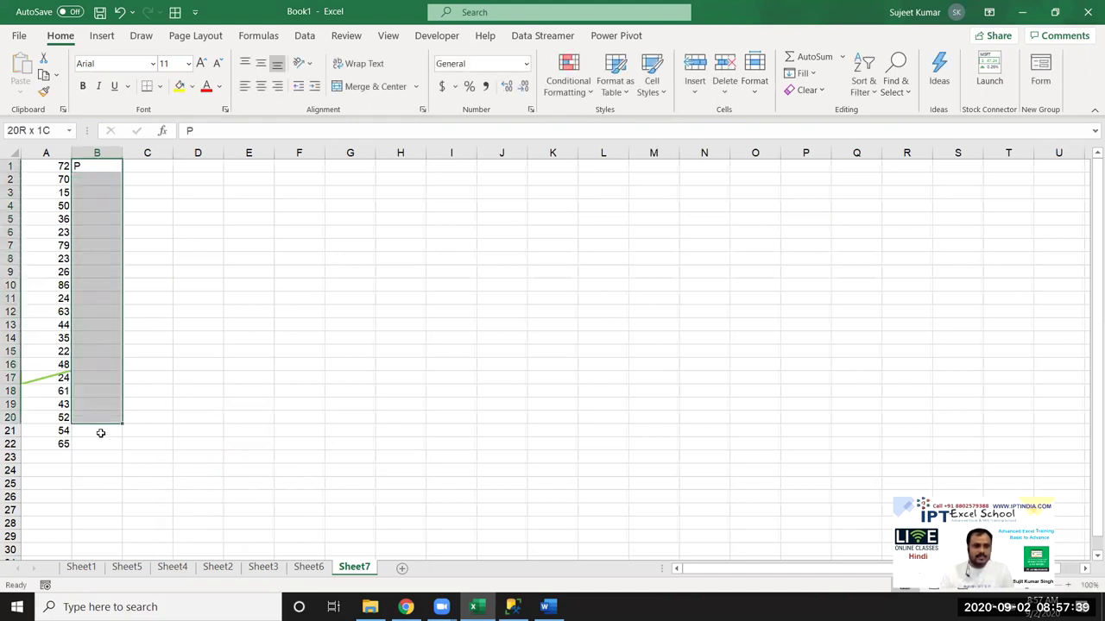
key("ctrl+d")
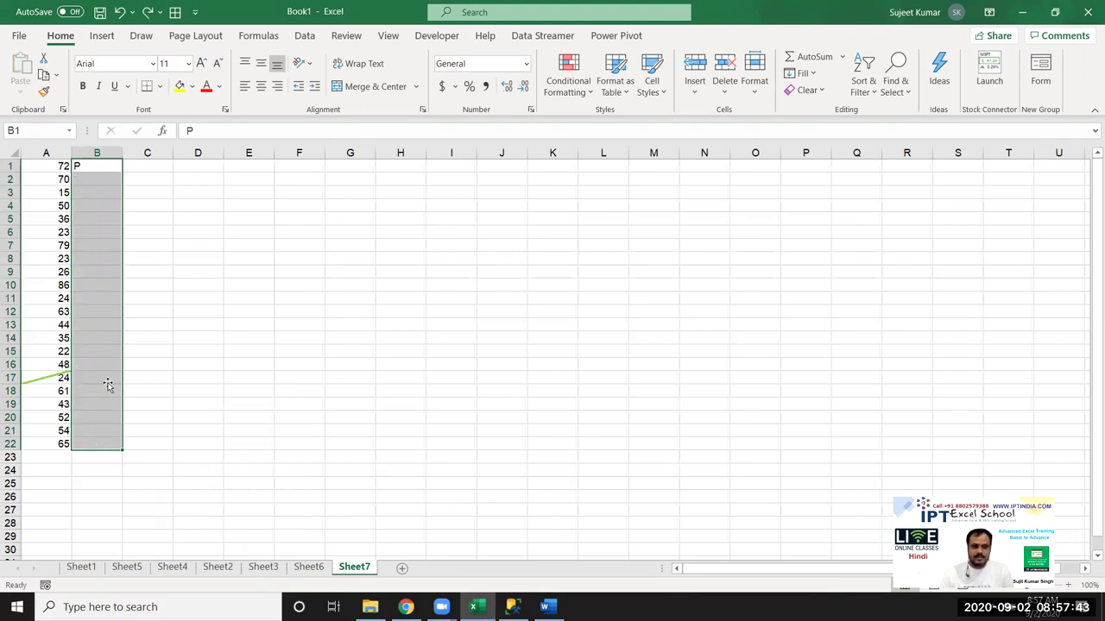
key("ctrl+z")
left_click(96, 165)
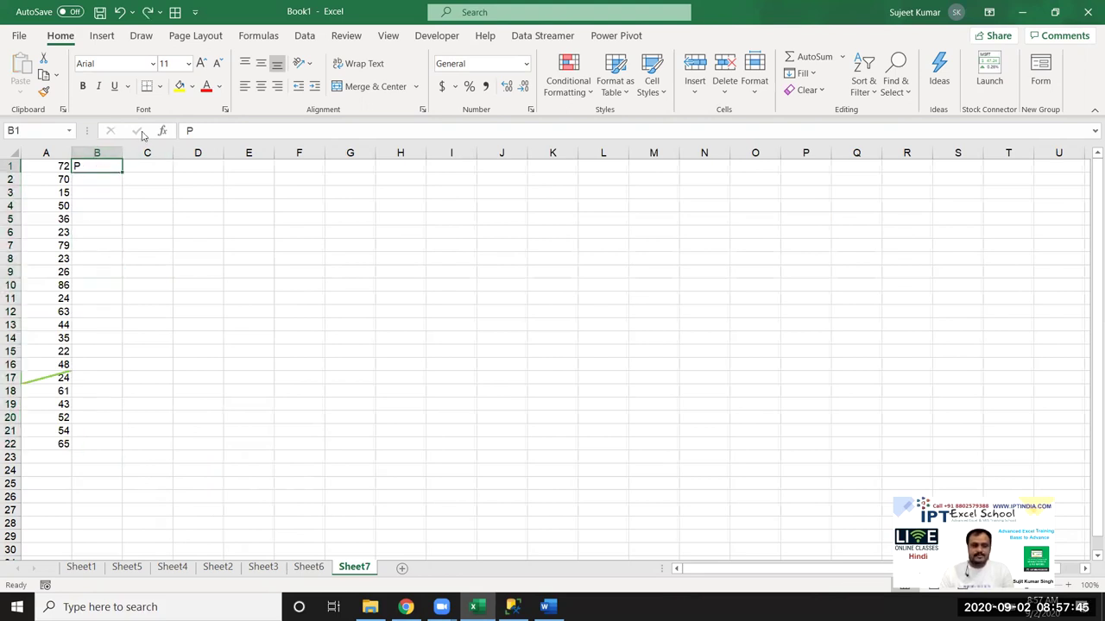
left_click(96, 442, "shift")
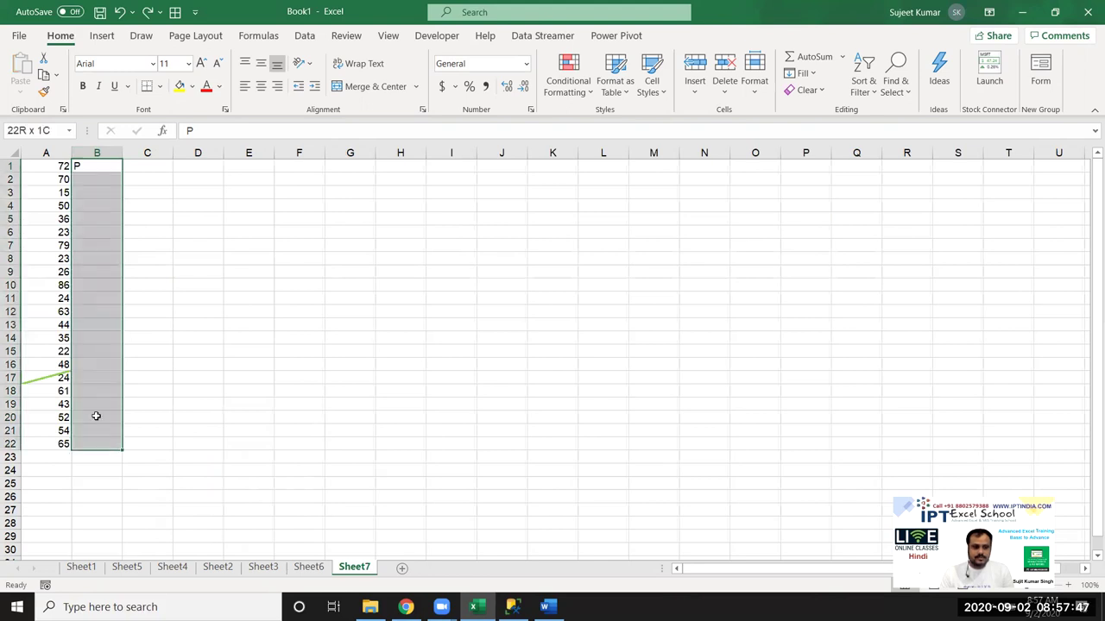
Apply the Wingdings 2 font to B1:B22 so P shows as a check mark.
left_click(152, 64)
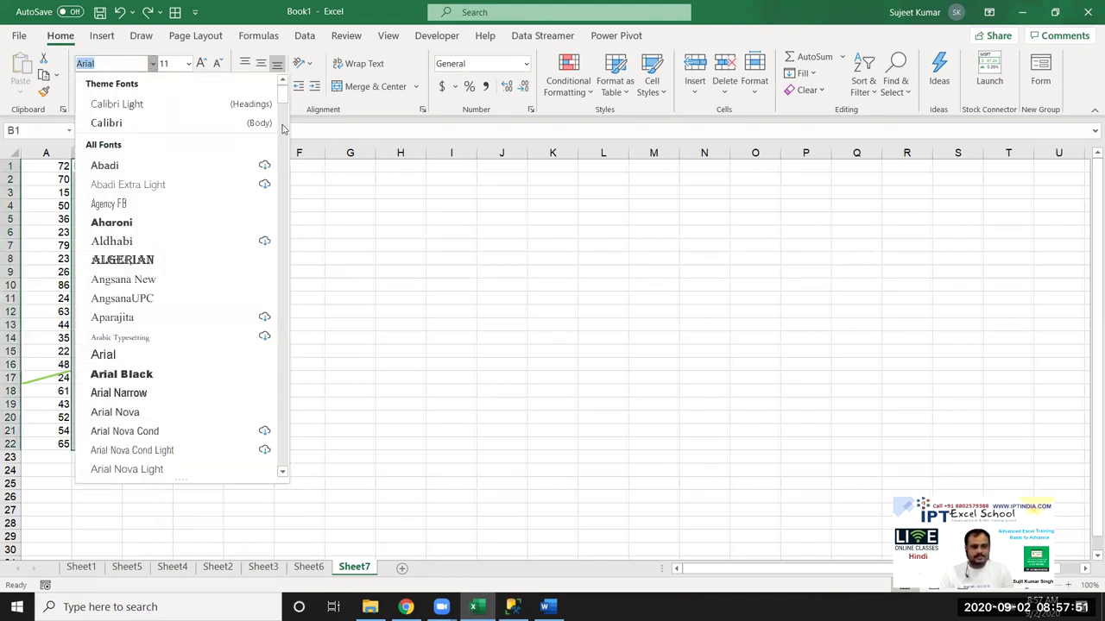
left_click(284, 457)
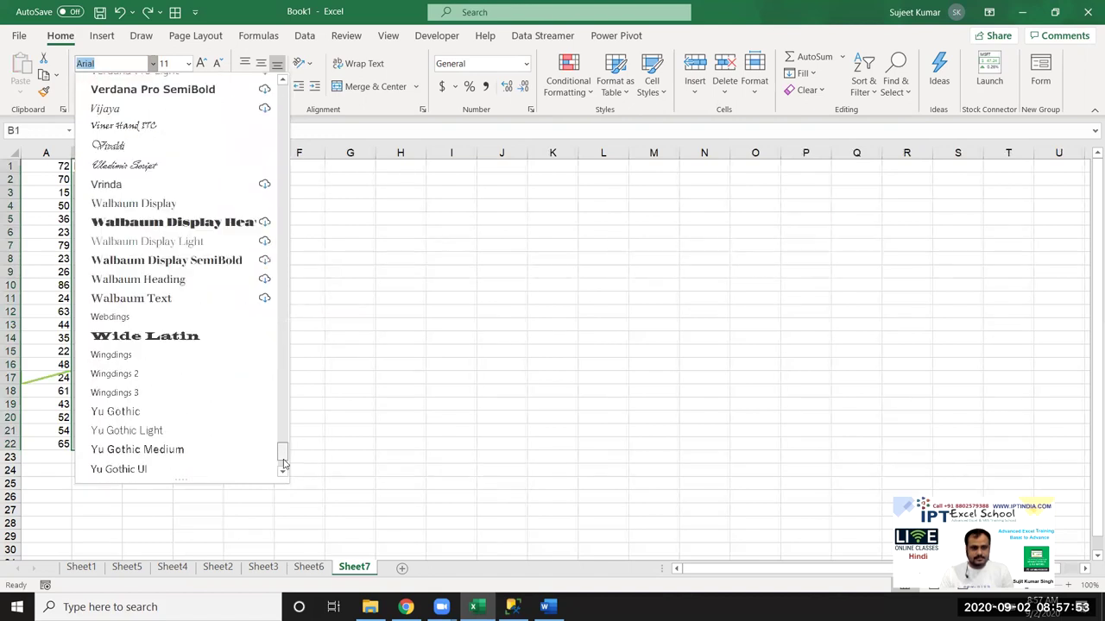
left_click_drag(284, 465, 281, 476)
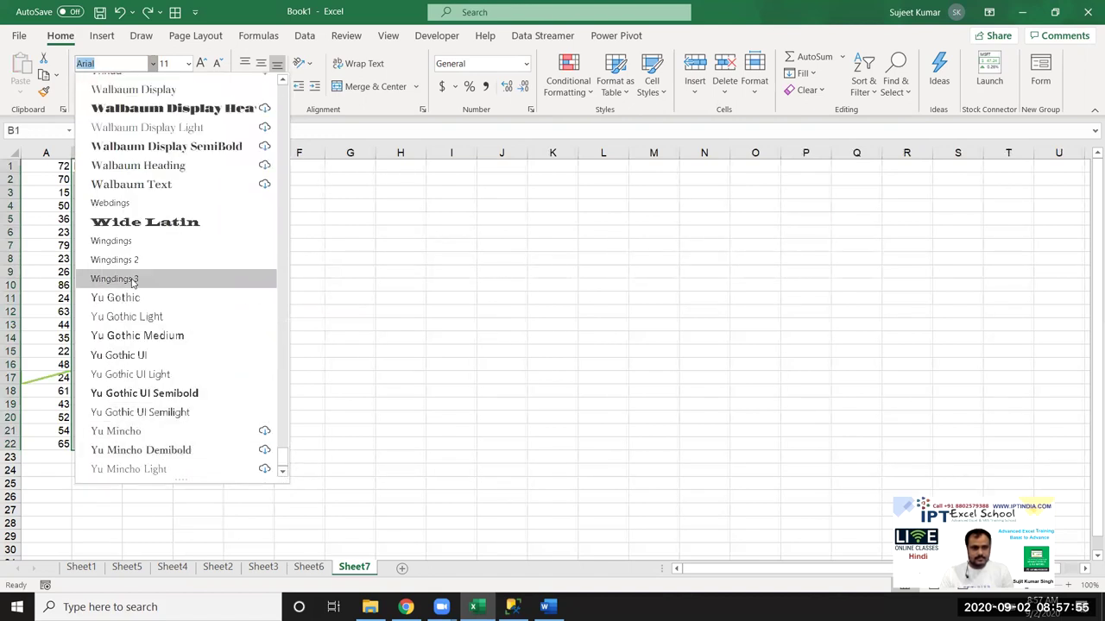
scroll(134, 281, "up", 2)
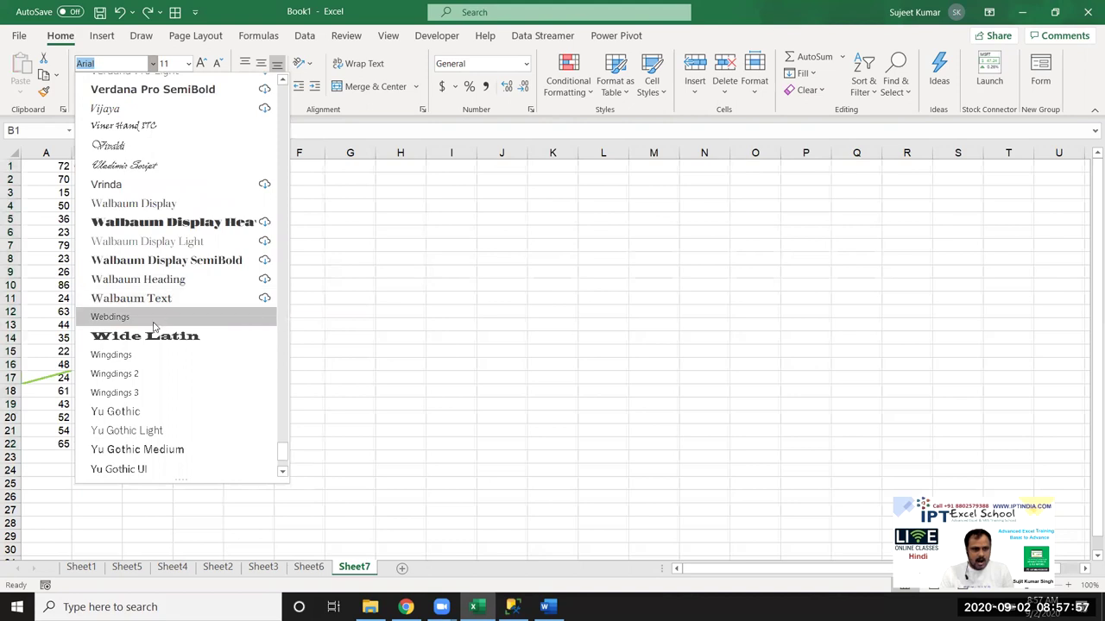
scroll(155, 328, "up", 4)
scroll(163, 345, "down", 2)
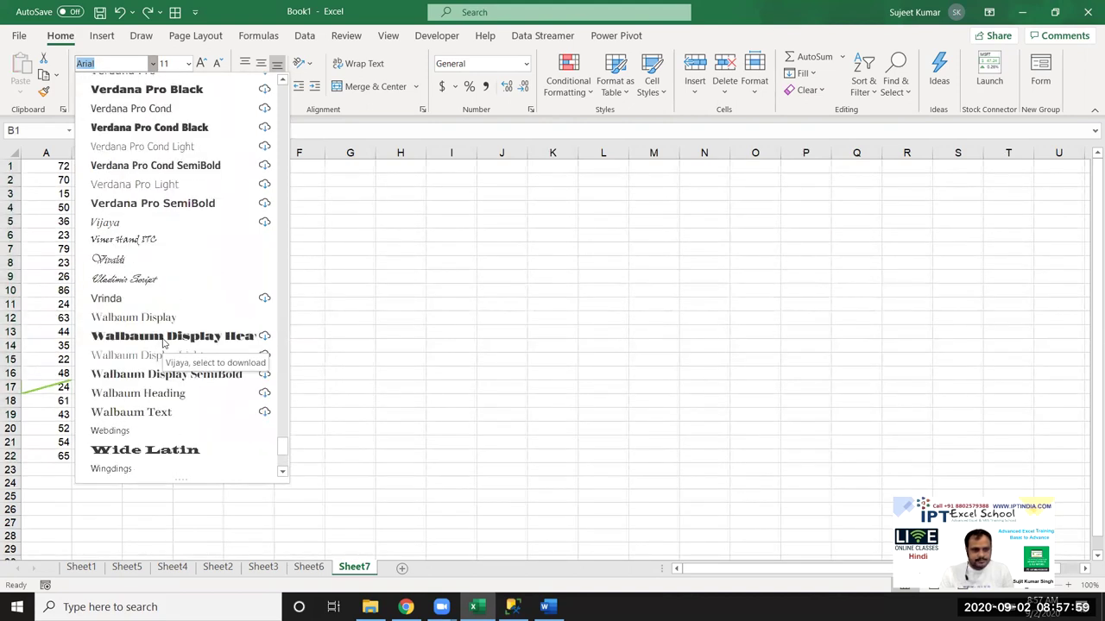
scroll(170, 392, "down", 1)
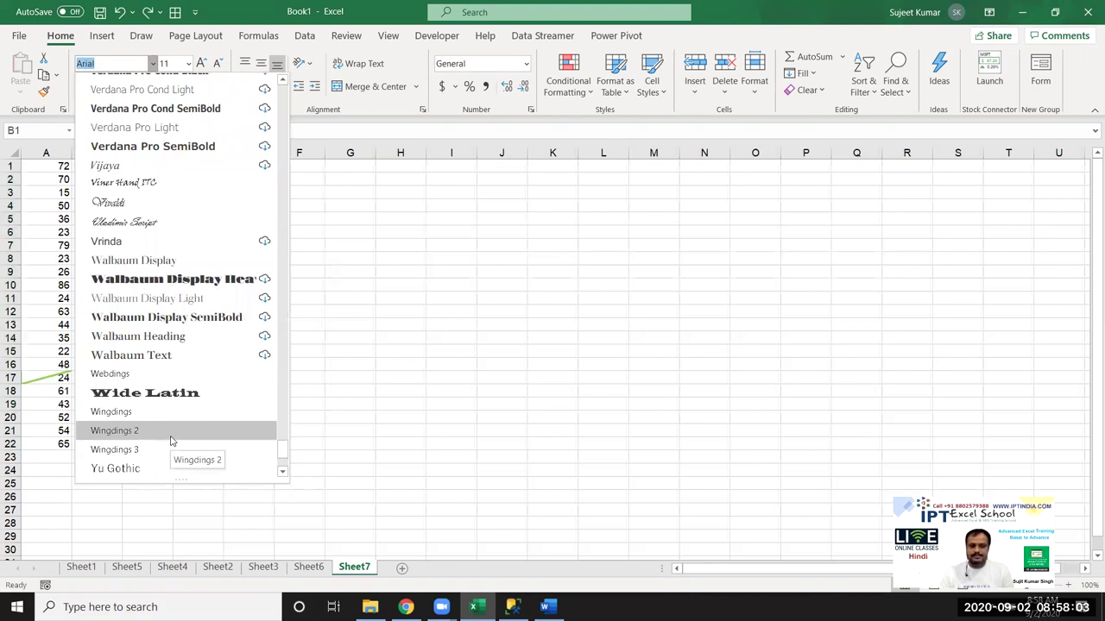
left_click(170, 430)
Enter P in B2, B3 and B4 to show check marks.
left_click(166, 337)
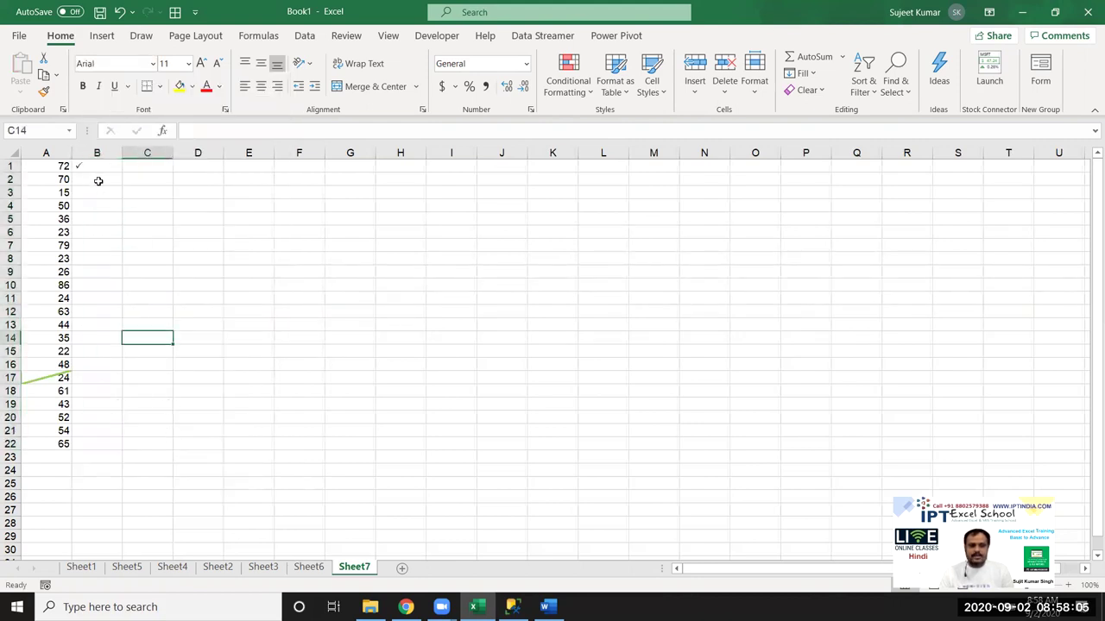
left_click(99, 180)
type("P")
key("Return")
type("P")
key("Return")
type("P")
key("Return")
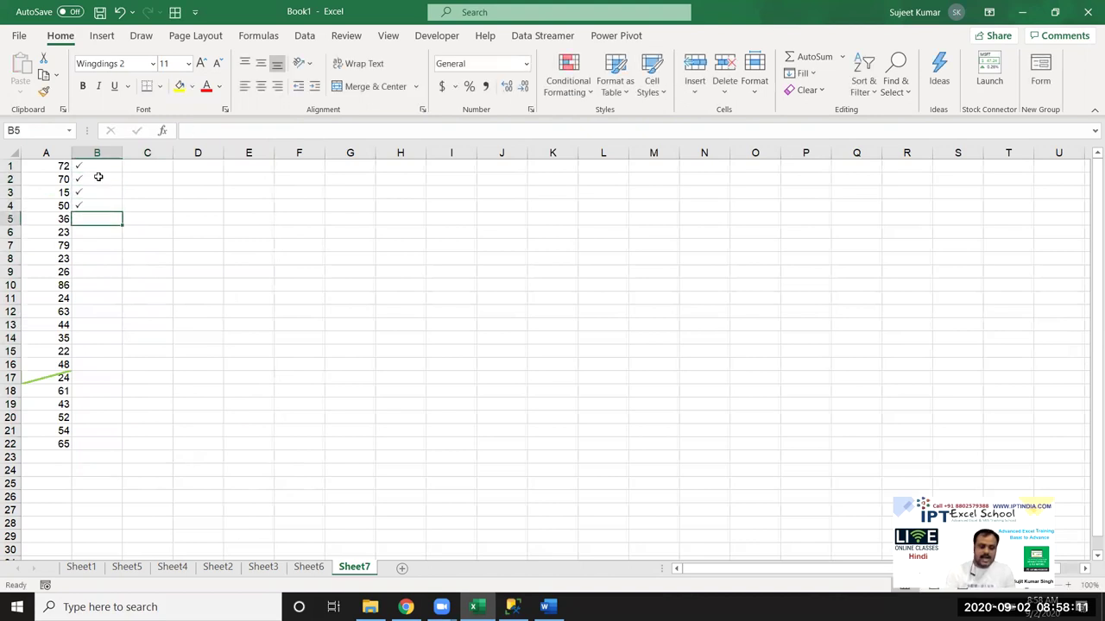
Enter O in B5, B6 and B7 to show crosses.
type("O")
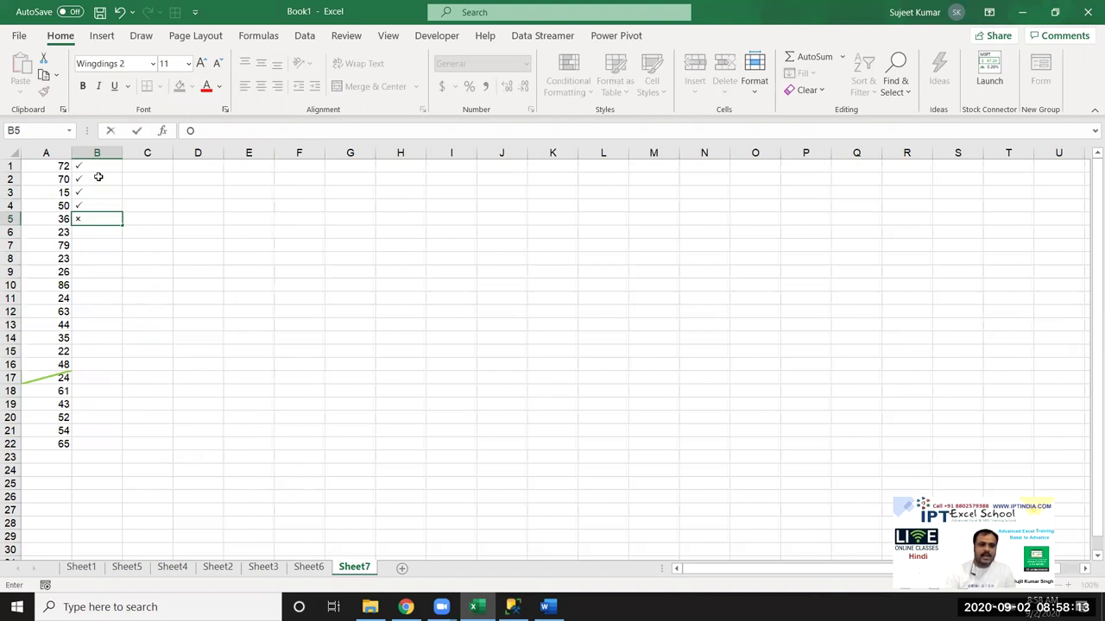
key("Return")
type("O")
key("Return")
type("O")
key("Return")
Inspect B1 and B4 to B8 to see the letters behind the marks.
left_click(99, 203)
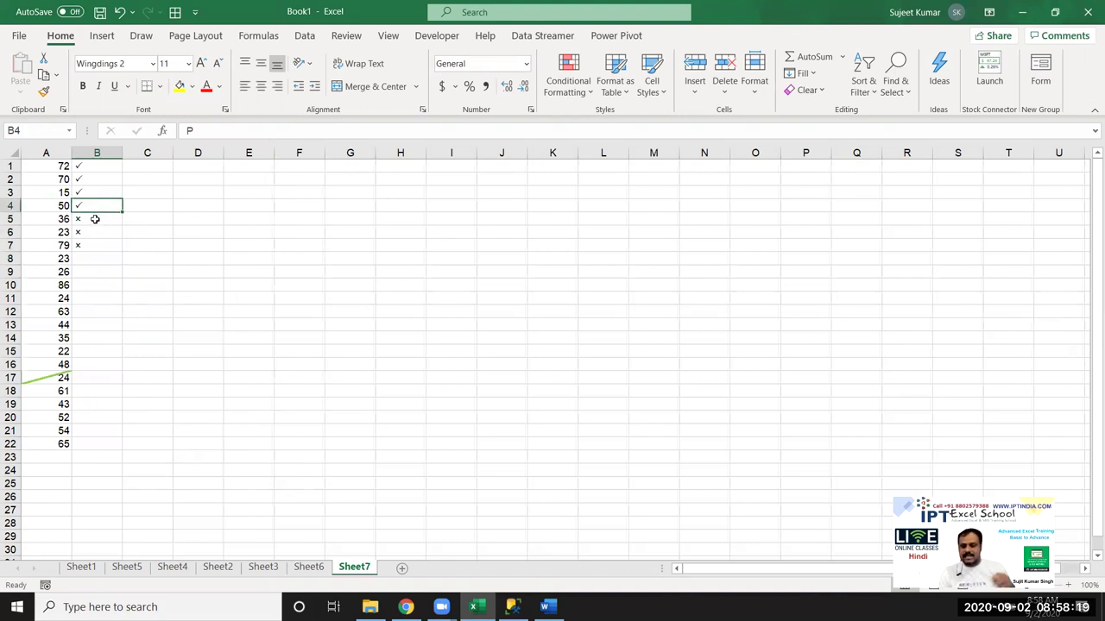
double_click(93, 169)
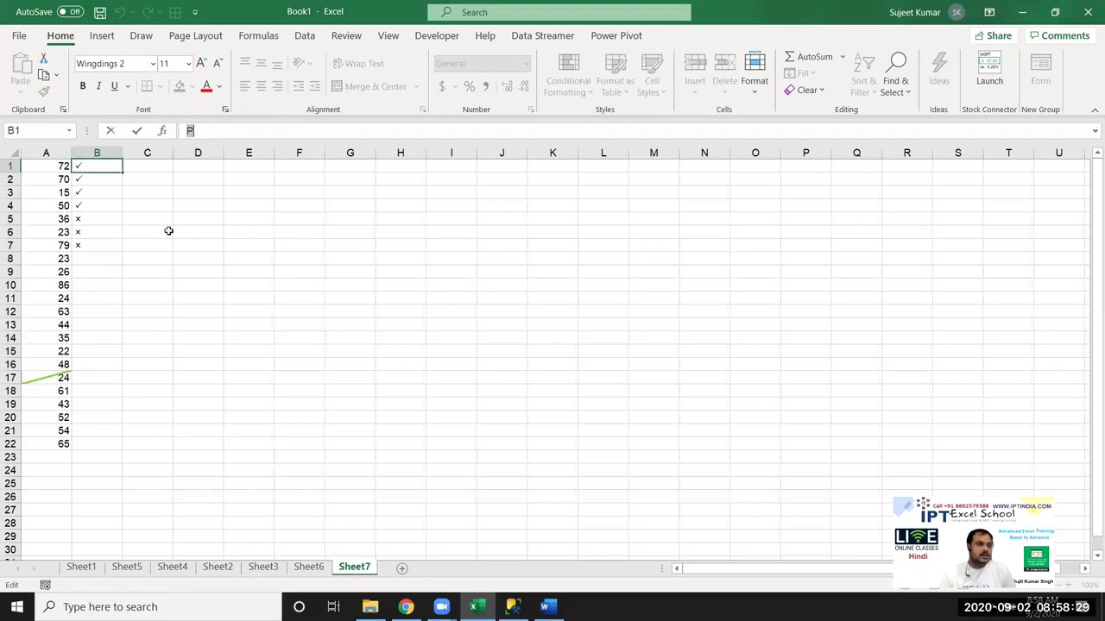
left_click(103, 230)
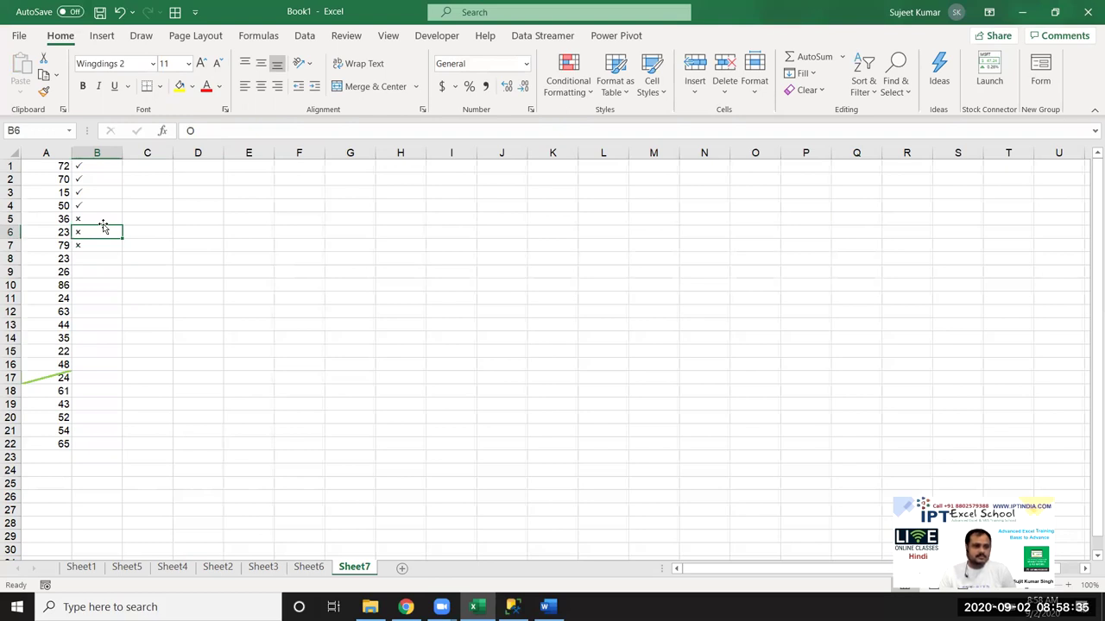
left_click(103, 250)
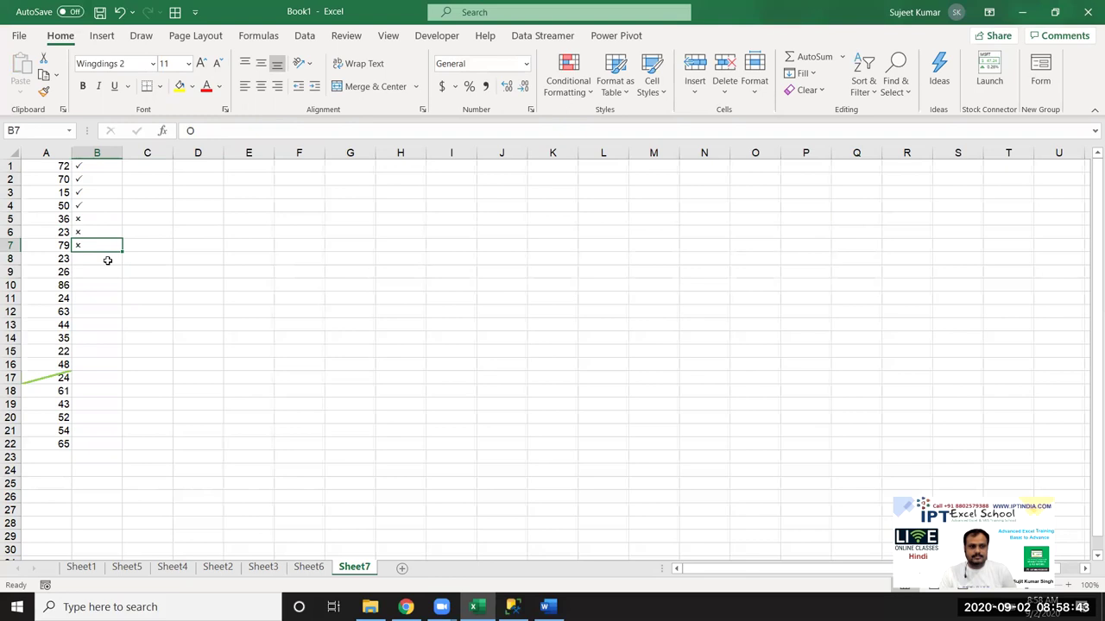
left_click(93, 233)
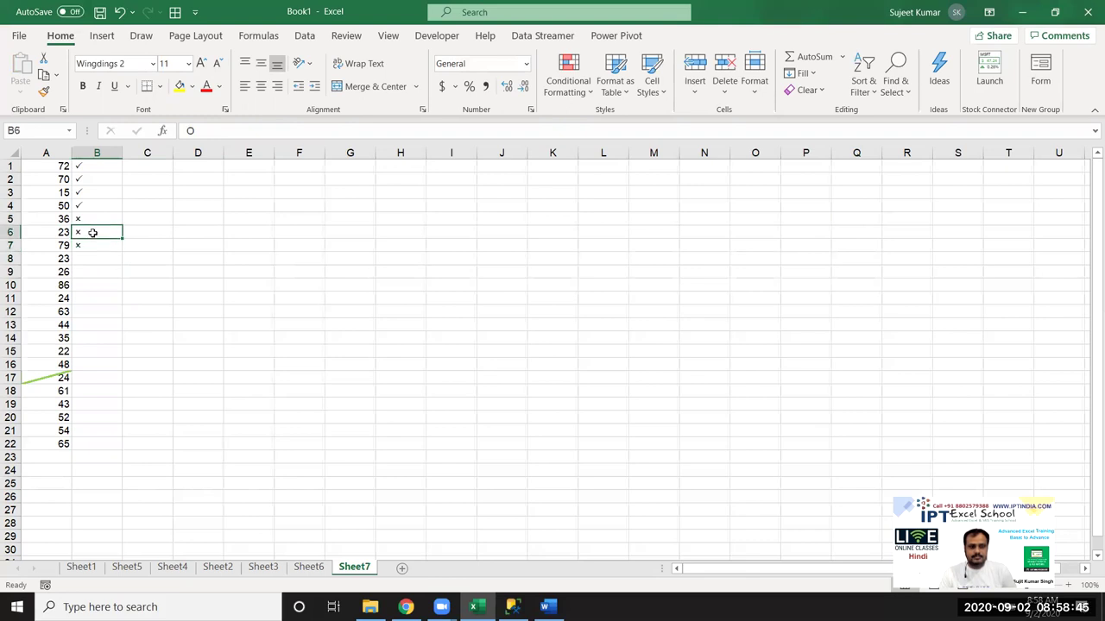
left_click(90, 219)
left_click(89, 246)
left_click(92, 256)
left_click(86, 234)
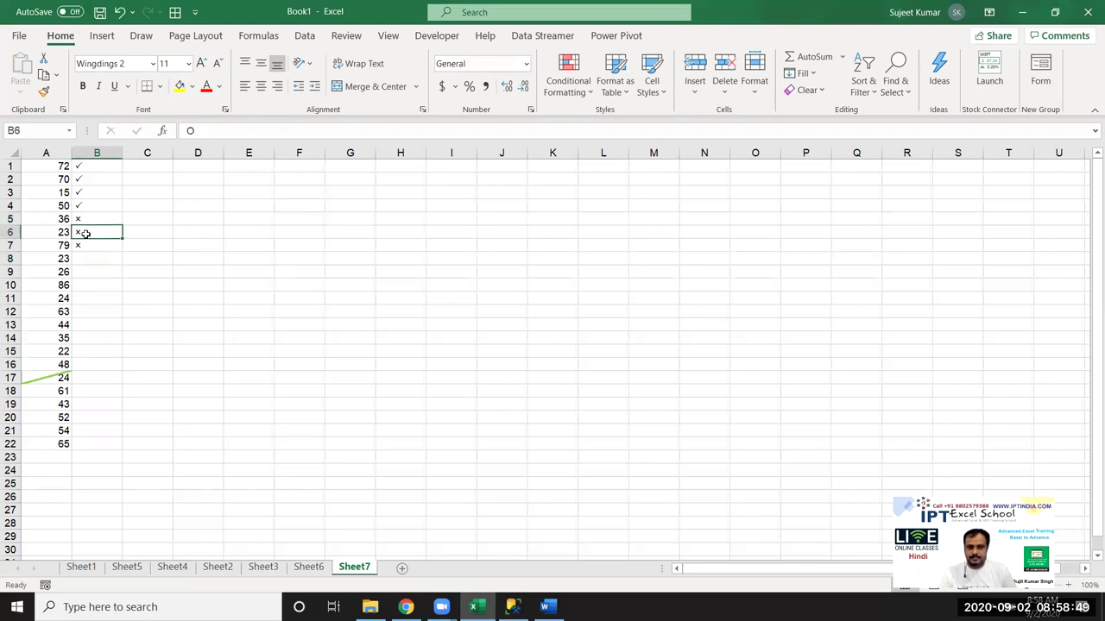
left_click(91, 259)
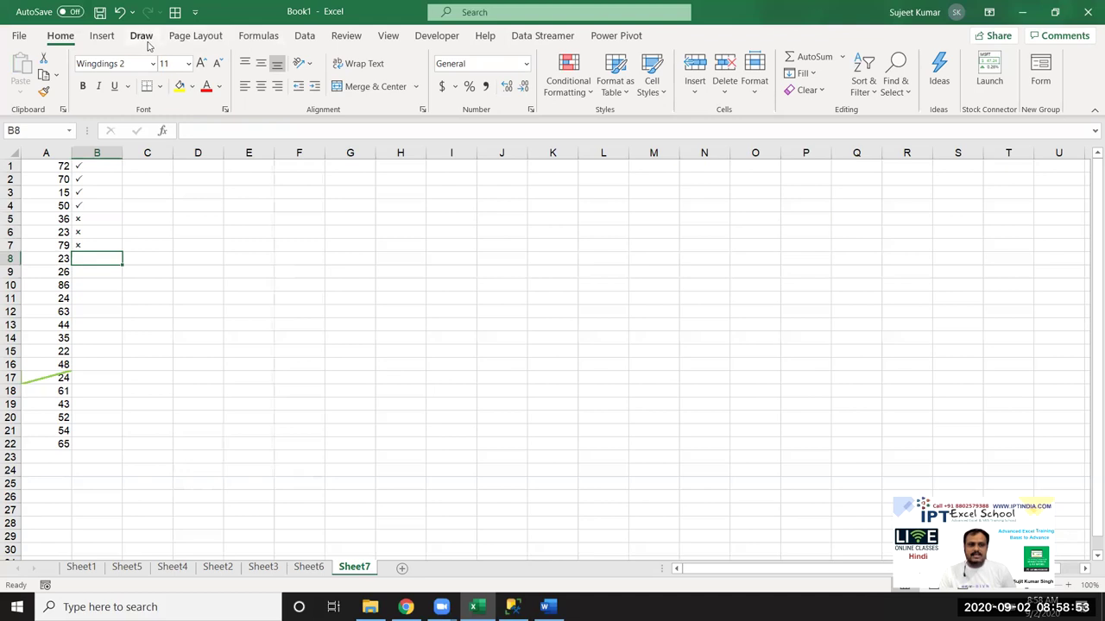
left_click(102, 36)
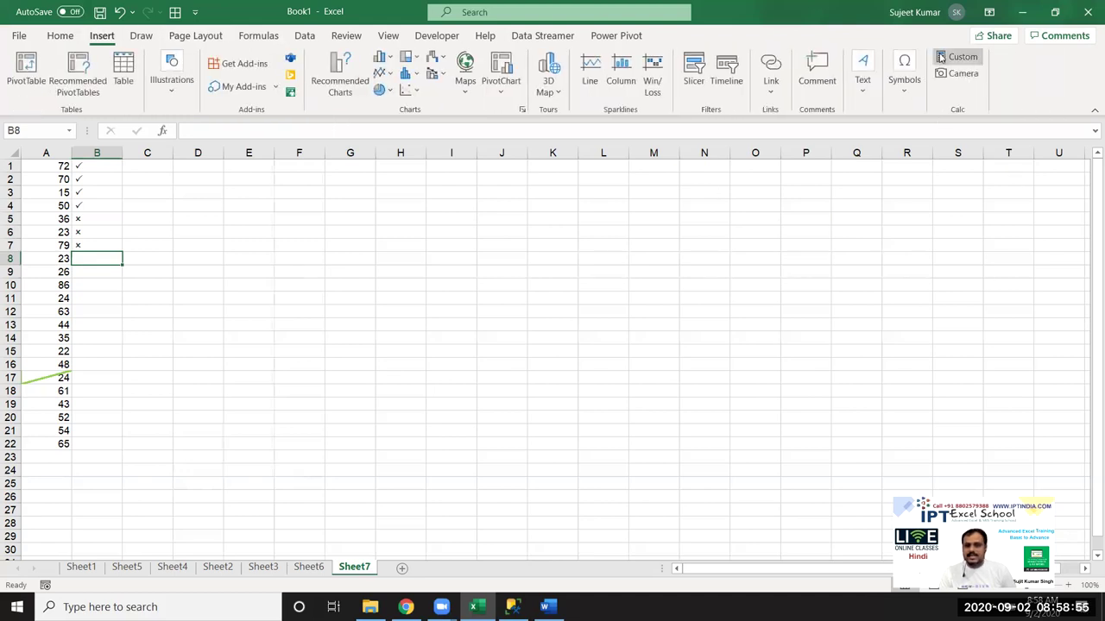
left_click(904, 78)
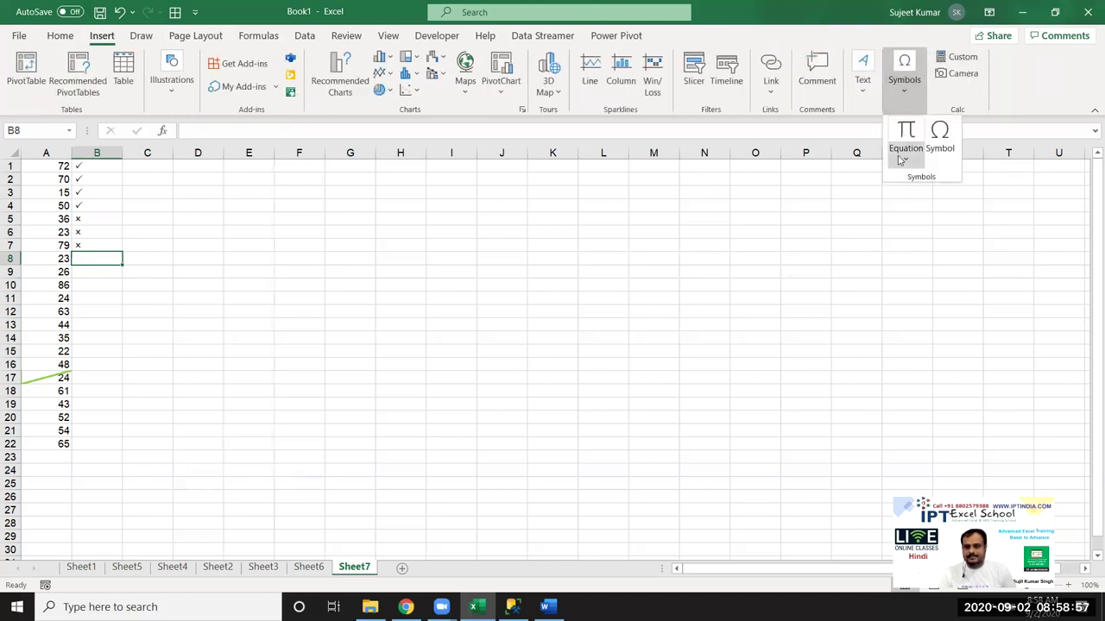
left_click(940, 139)
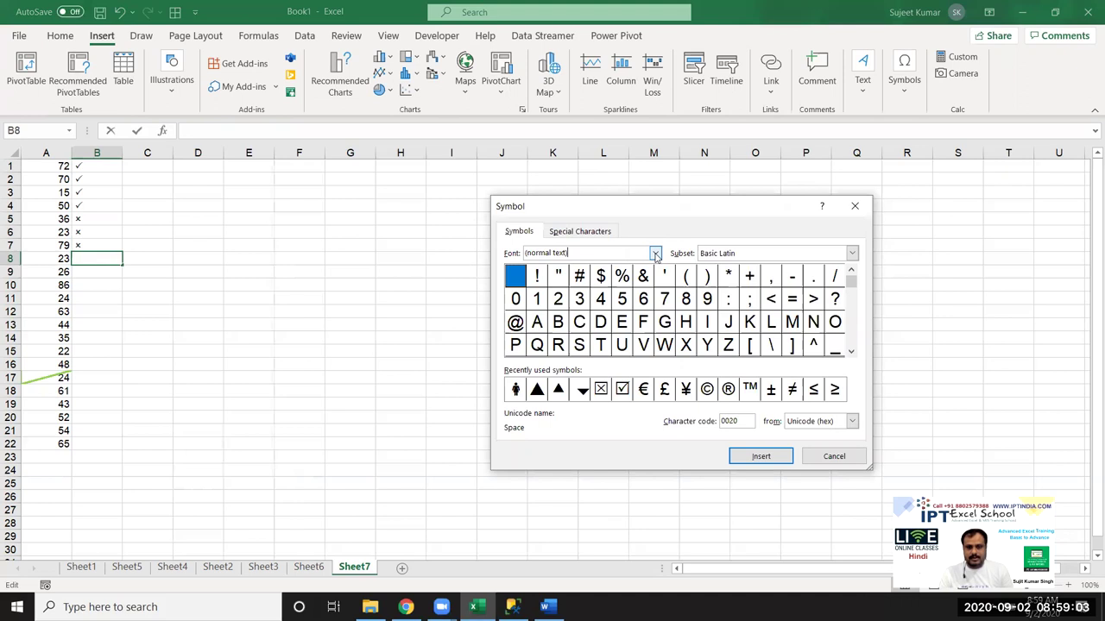
left_click(655, 253)
type("w")
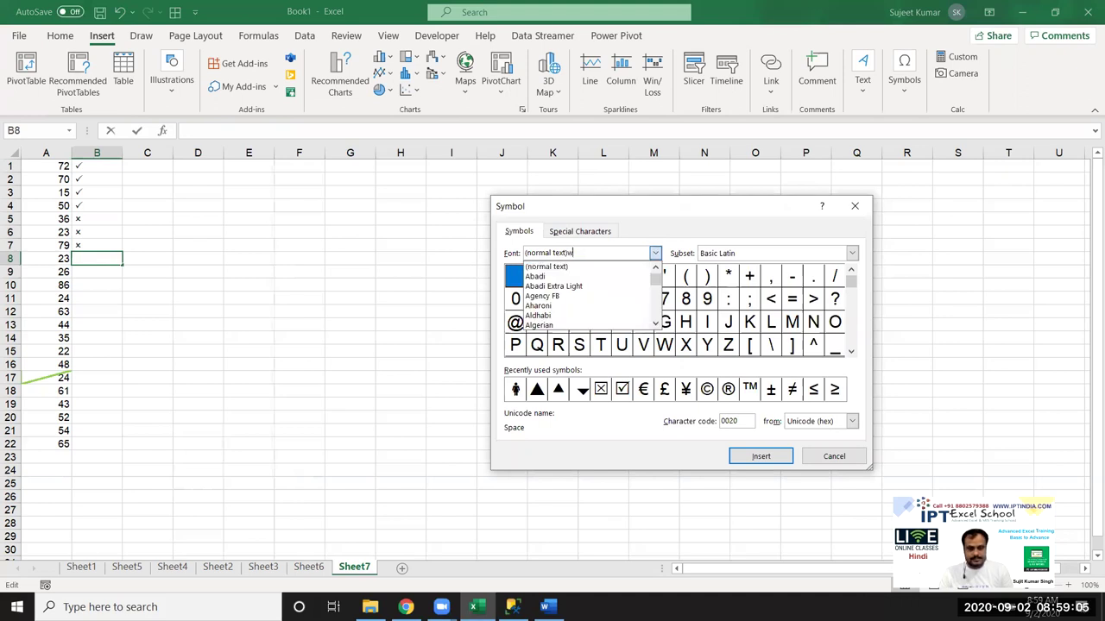
left_click_drag(593, 252, 443, 253)
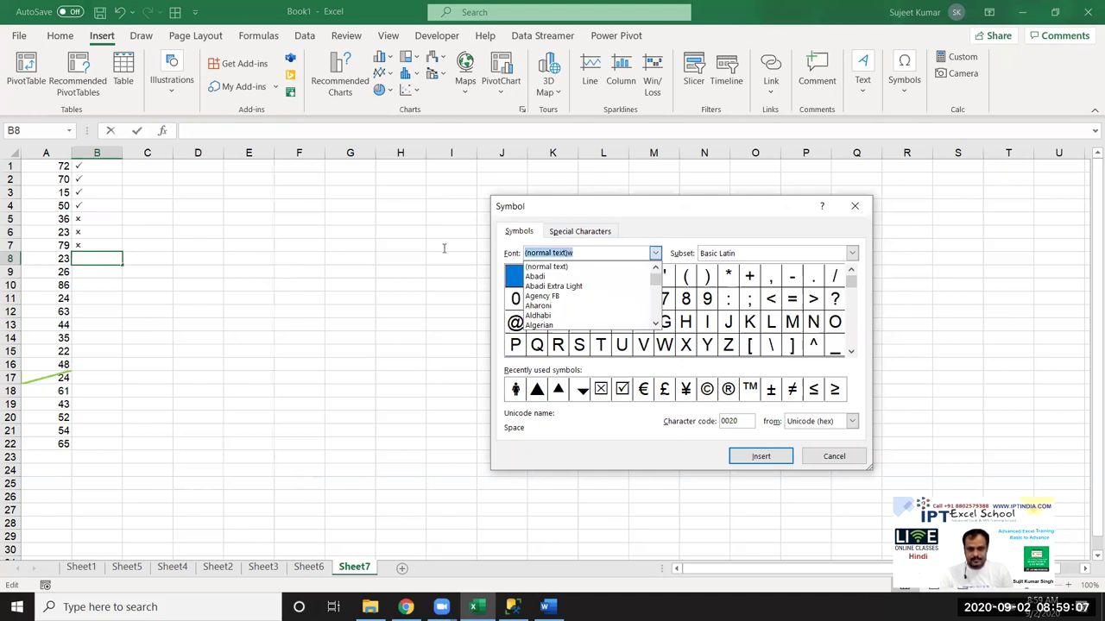
type("wi")
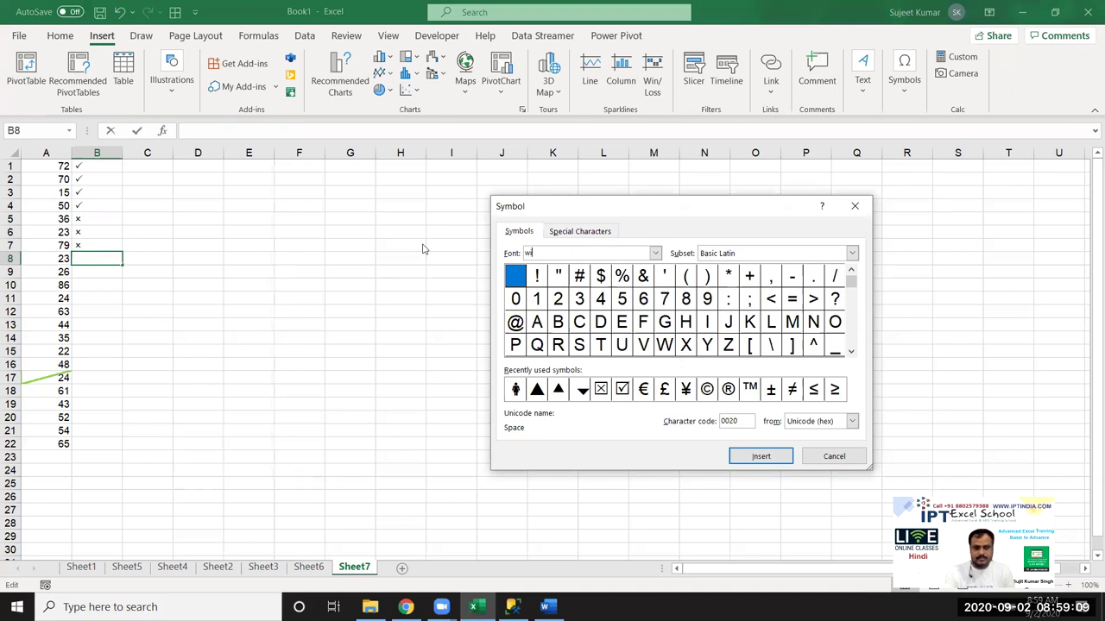
type("n")
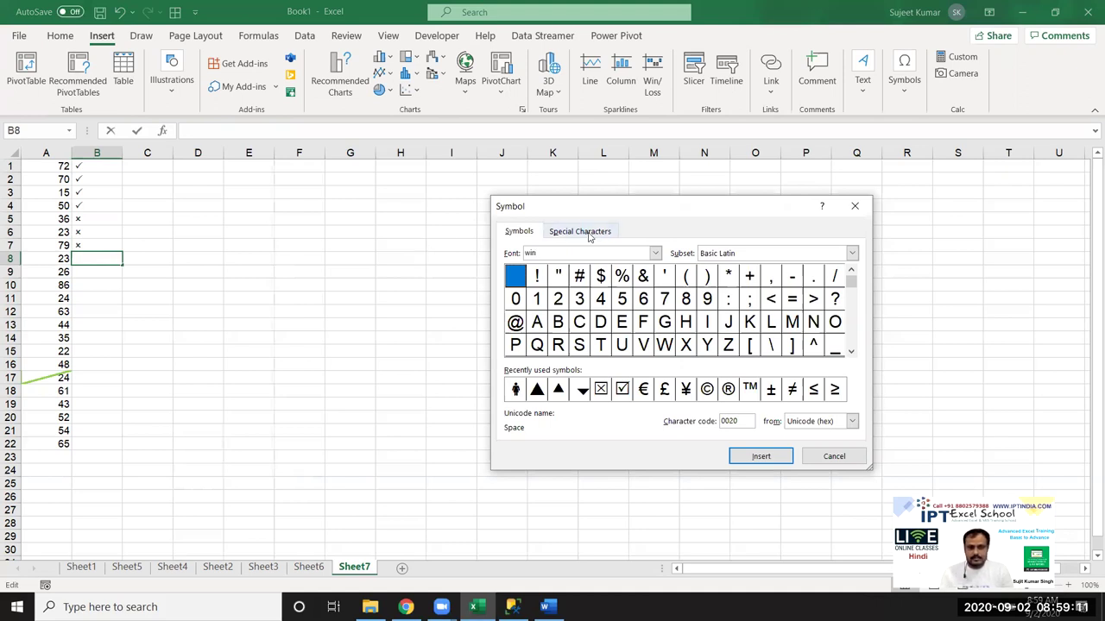
left_click(656, 253)
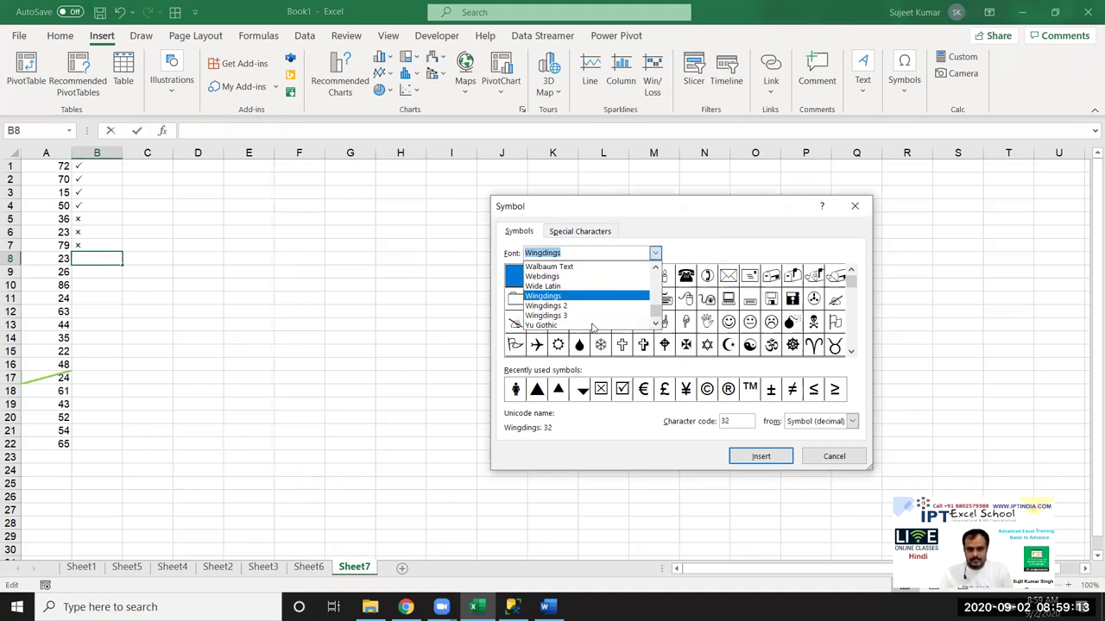
left_click(557, 305)
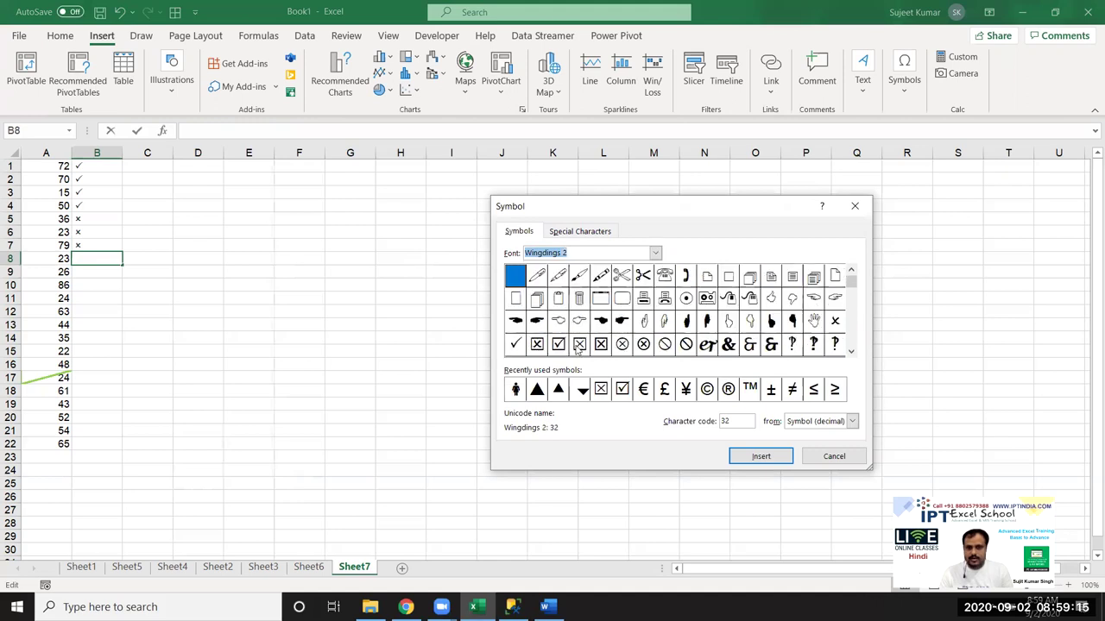
left_click(517, 347)
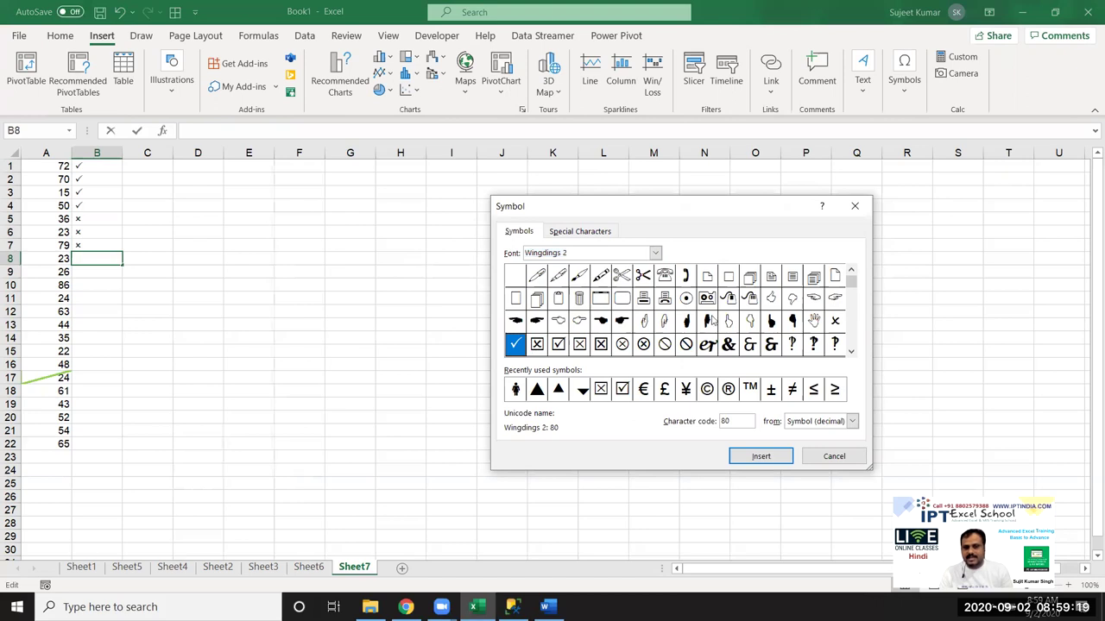
left_click_drag(851, 283, 851, 346)
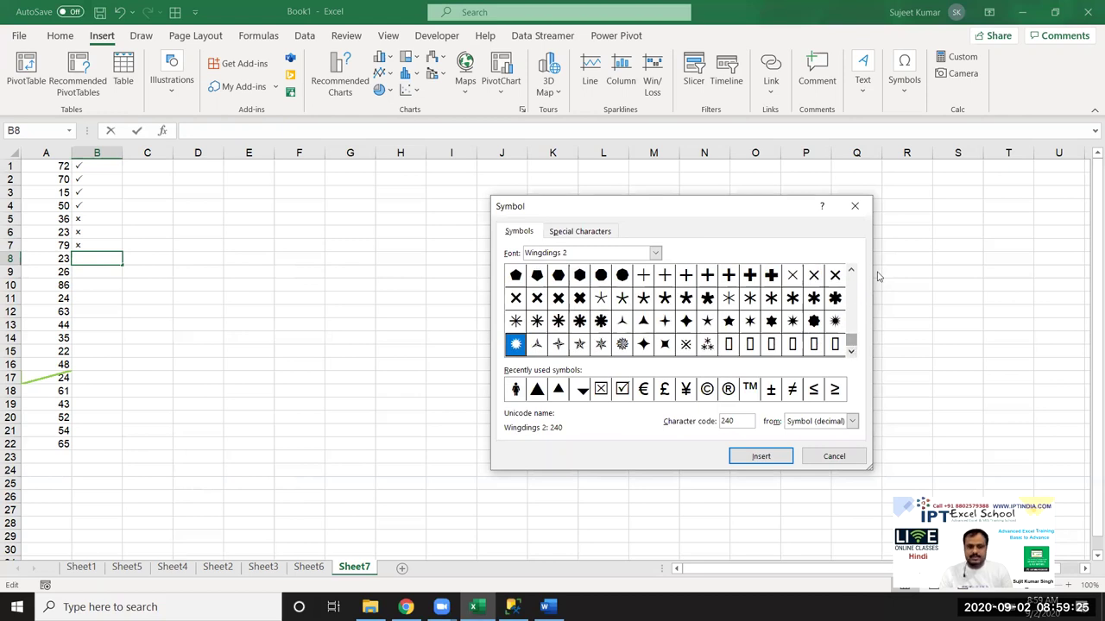
left_click(859, 200)
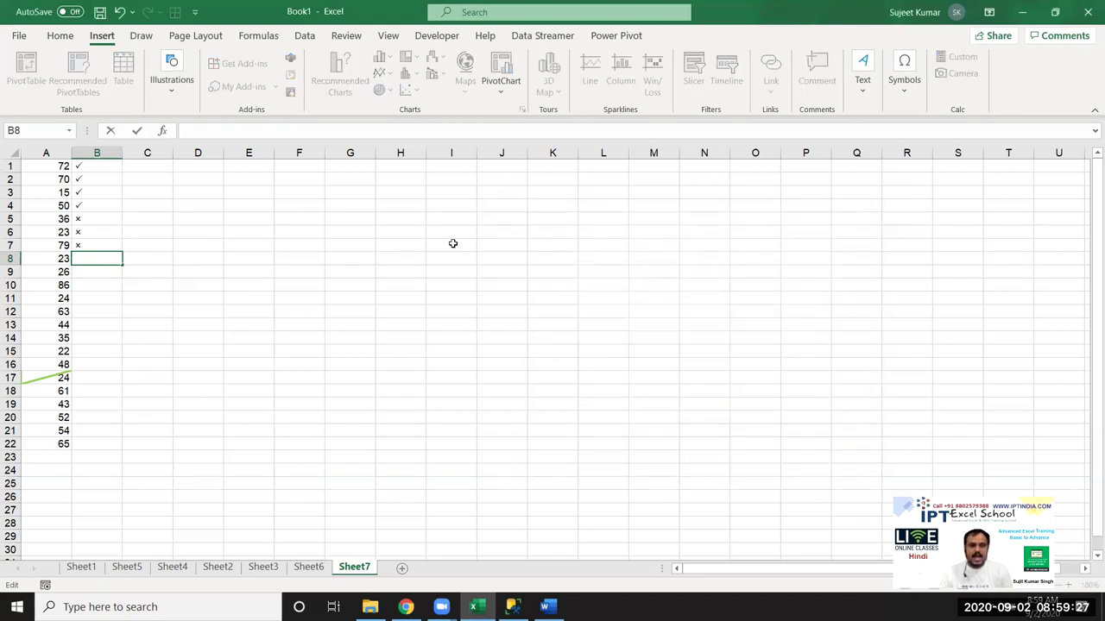
Enter the letter J in cell E6 and reselect it.
left_click(116, 205)
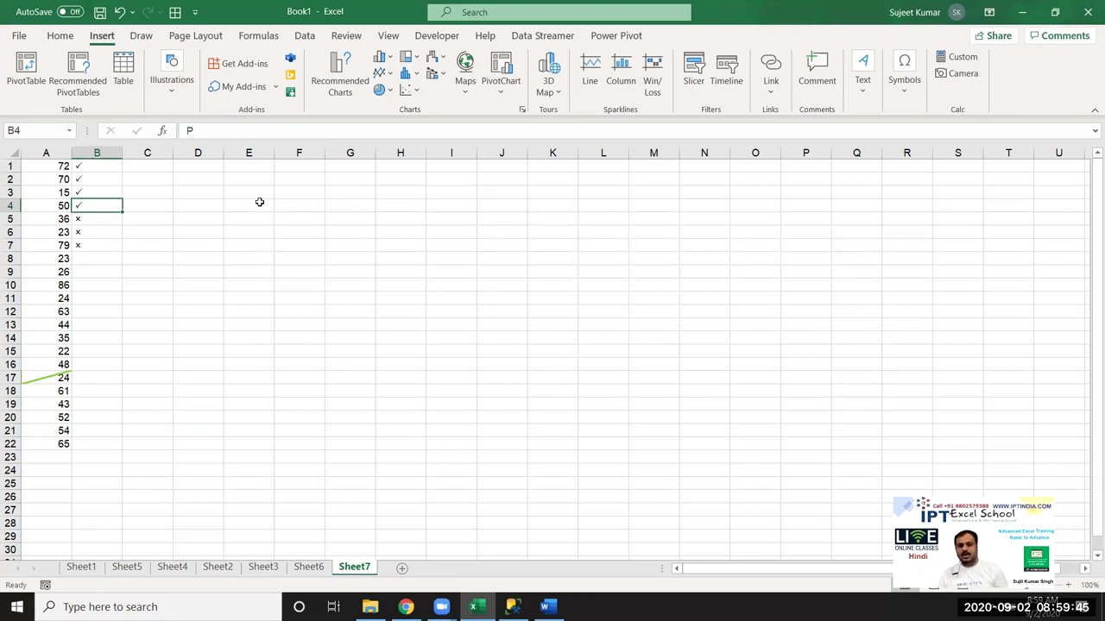
left_click(268, 229)
type("J")
key("Return")
left_click(268, 229)
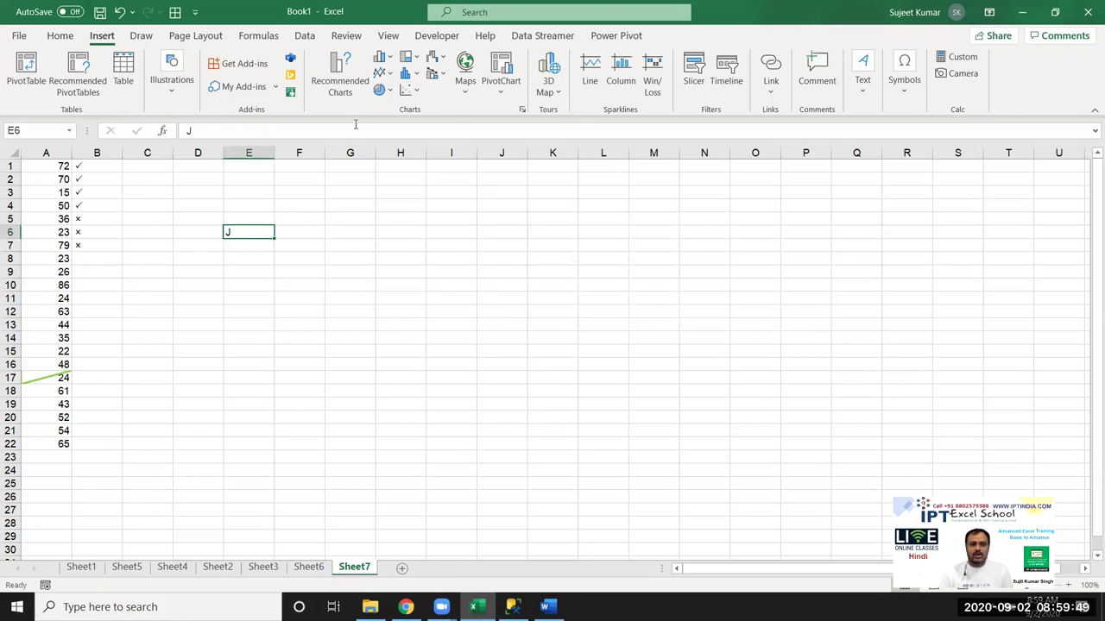
left_click(58, 37)
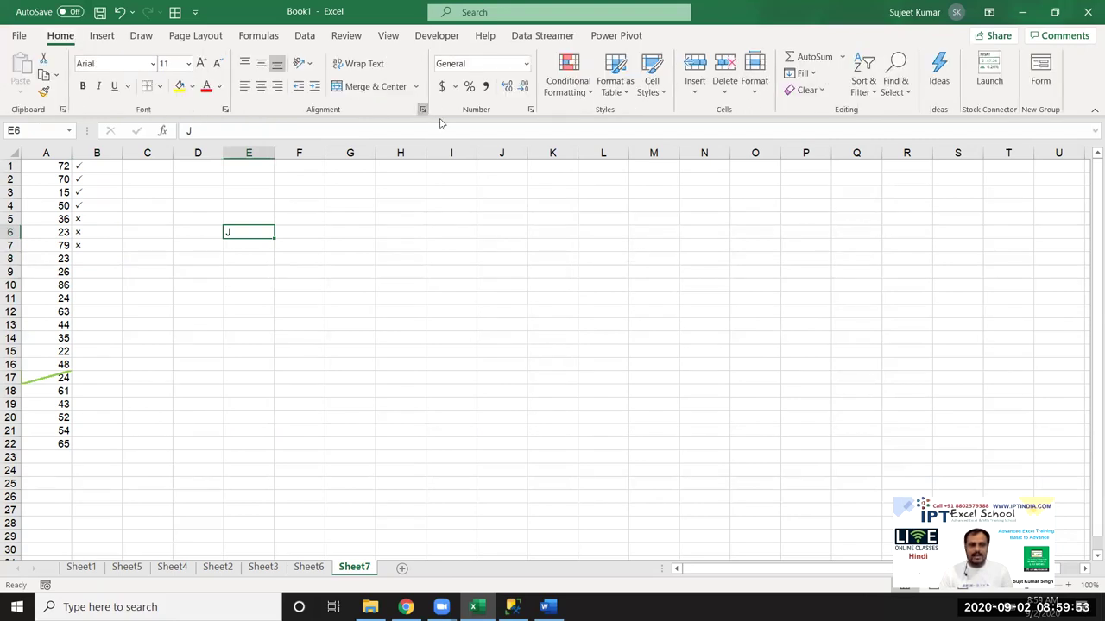
Rotate E6's text orientation to -45 degrees in the Alignment settings.
left_click(422, 109)
left_click_drag(827, 264, 836, 297)
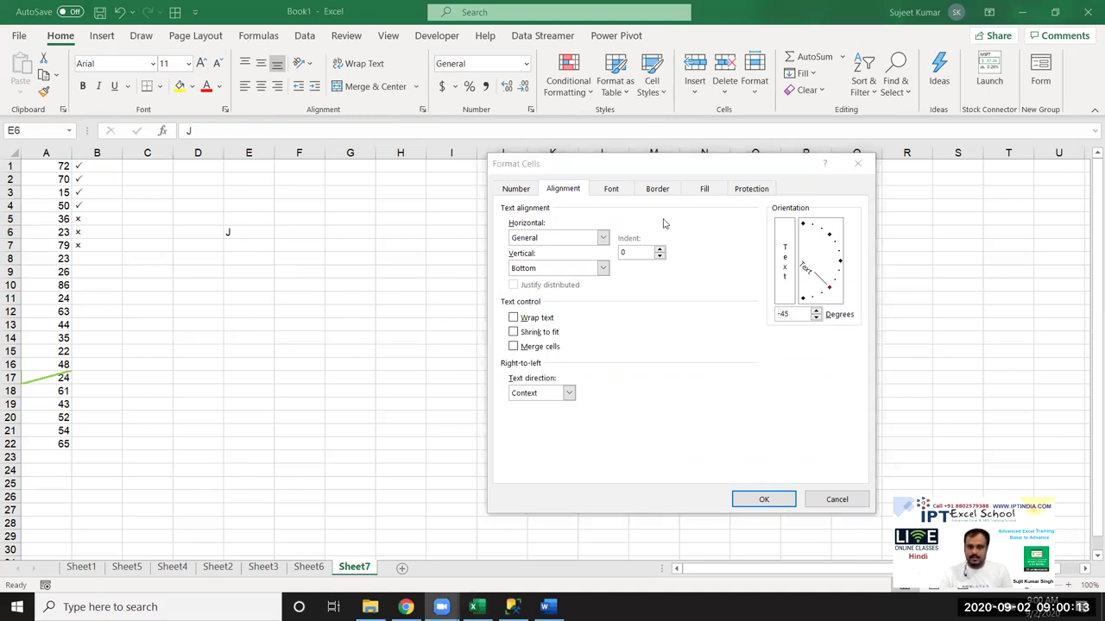
left_click(765, 498)
Enter X in E9 below the slanted mark, then add a new blank Sheet8.
left_click(438, 330)
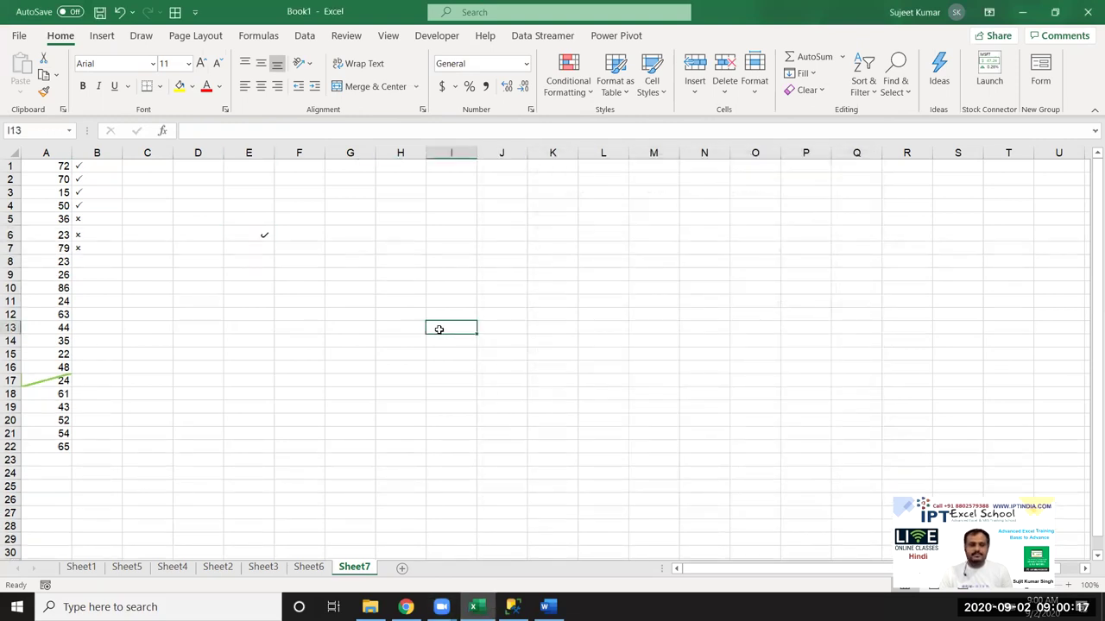
left_click(255, 271)
type("X")
key("Return")
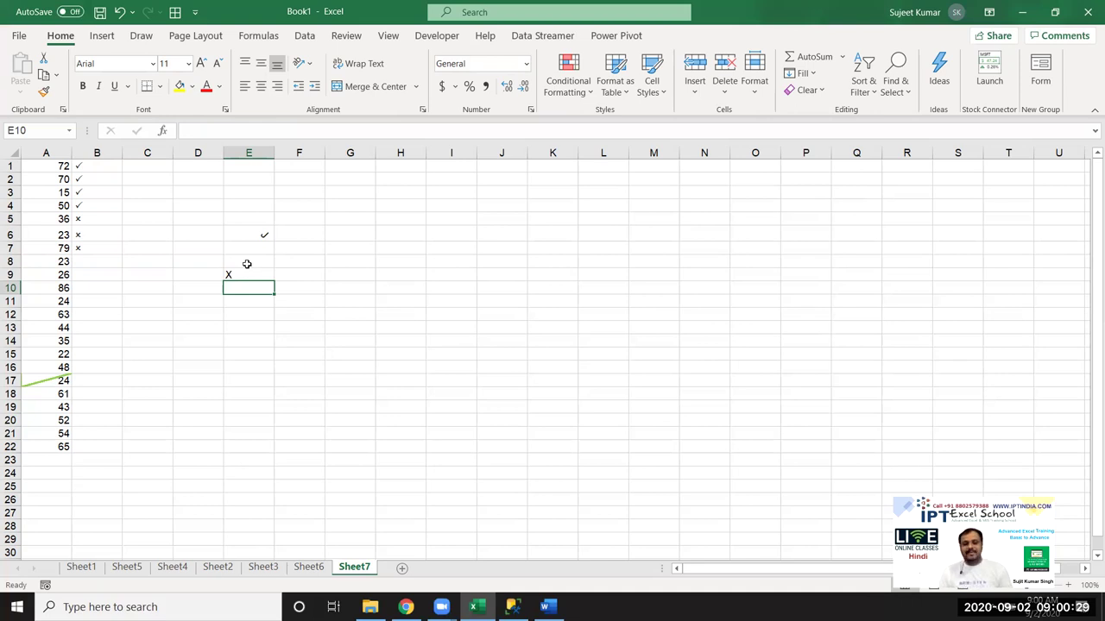
left_click_drag(248, 235, 243, 284)
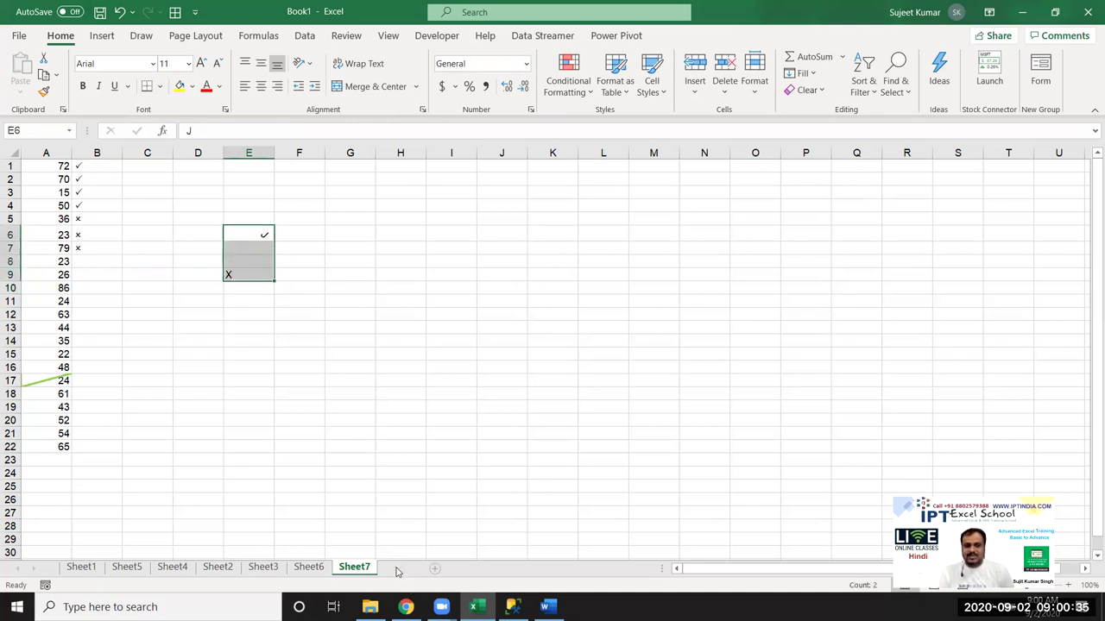
left_click(435, 568)
Enter the headers E.Code in A5 and Name in B5.
left_click(41, 218)
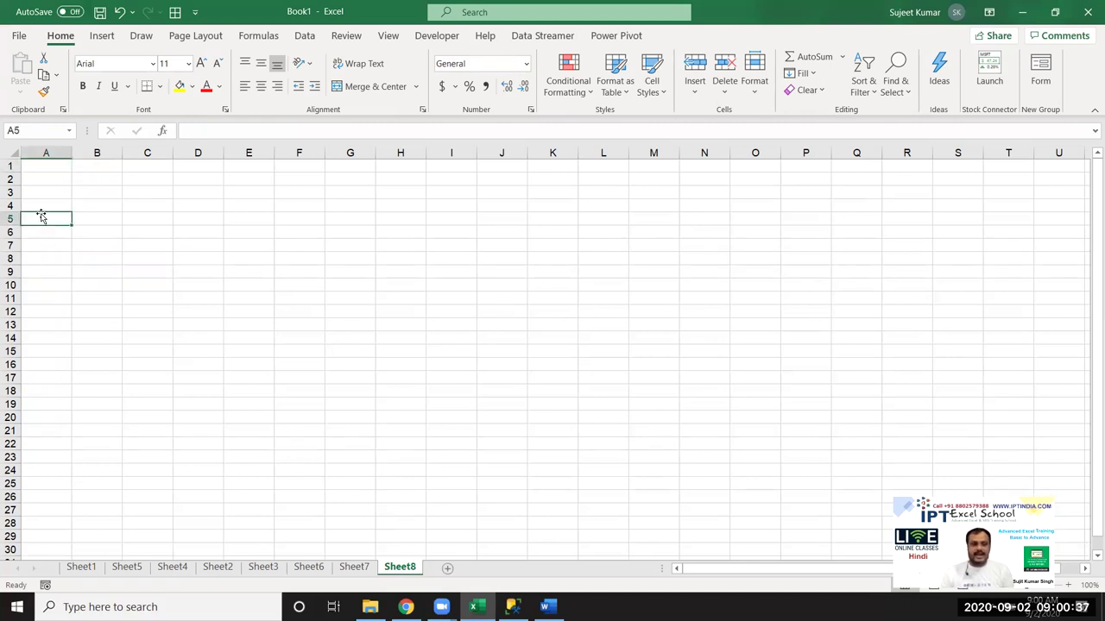
type("E.Code")
left_click(77, 220)
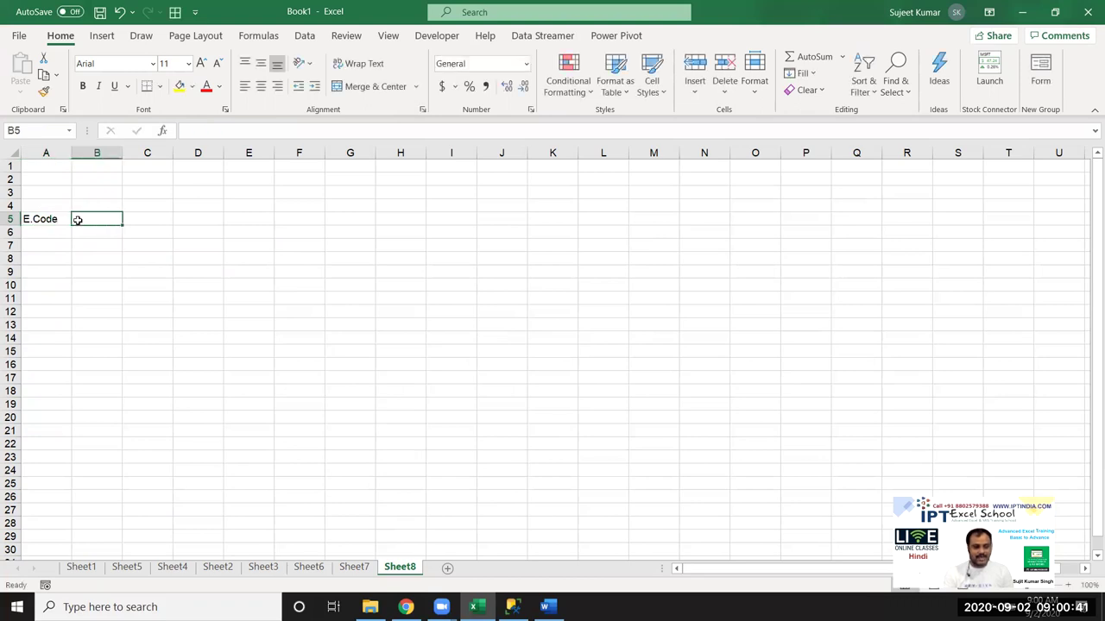
type("Name")
key("Tab")
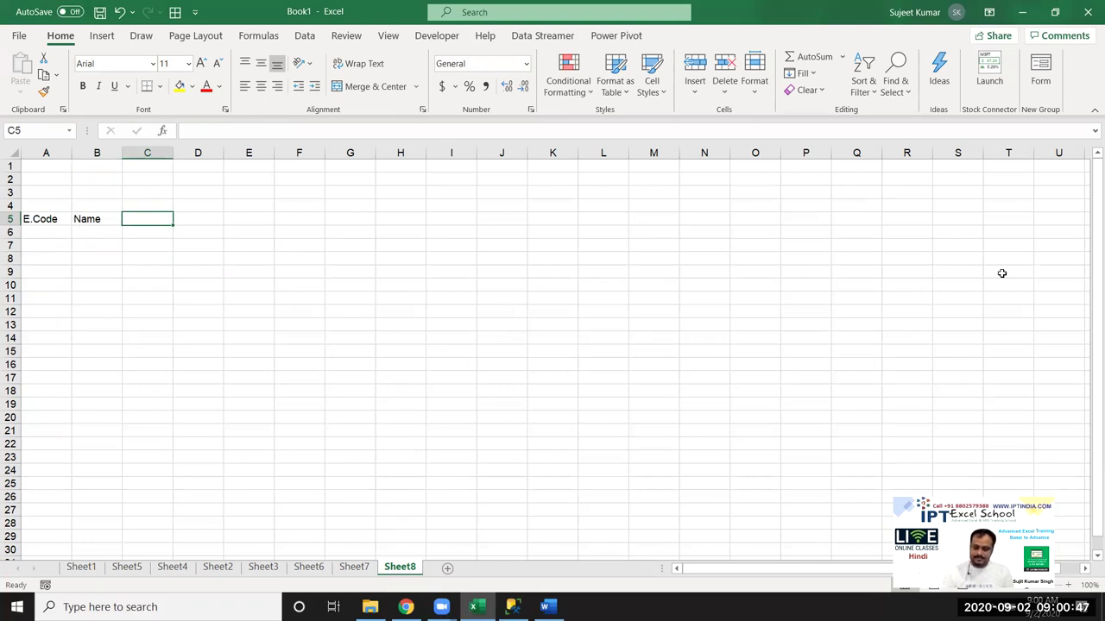
Enter 1-Aug-20 in C5 and fill the dates across row 5 to 1-Sep-20.
type("8/1")
key("Return")
key("Up")
key("Right")
key("Right")
key("ctrl+shift+3")
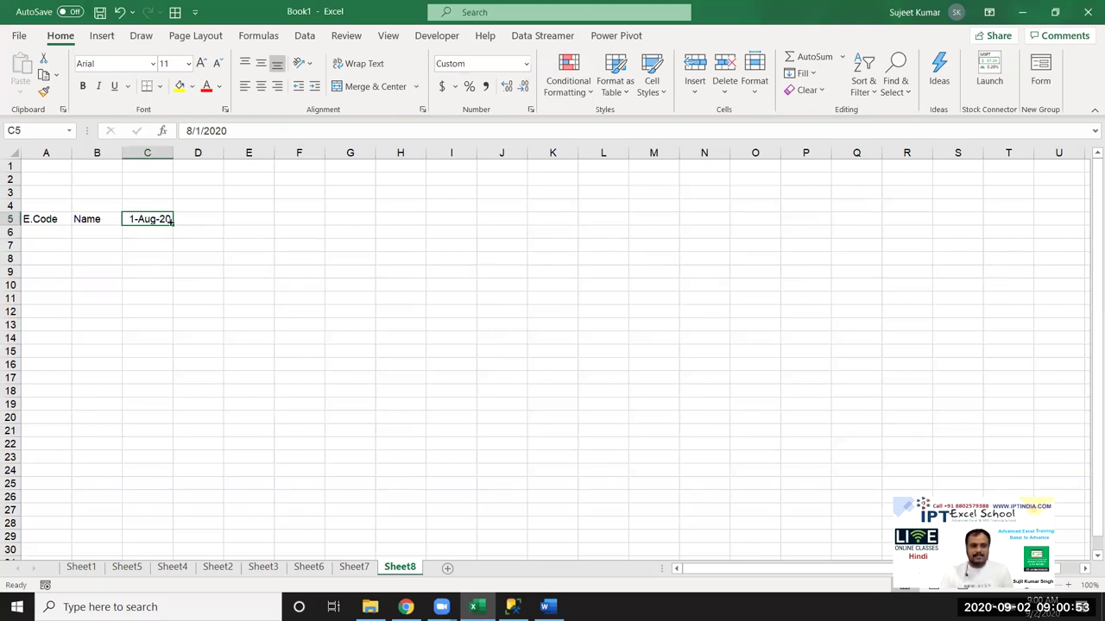
mouse_move(171, 222)
left_mouse_down()
mouse_move(1090, 227)
mouse_move(969, 213)
mouse_move(738, 219)
left_mouse_up()
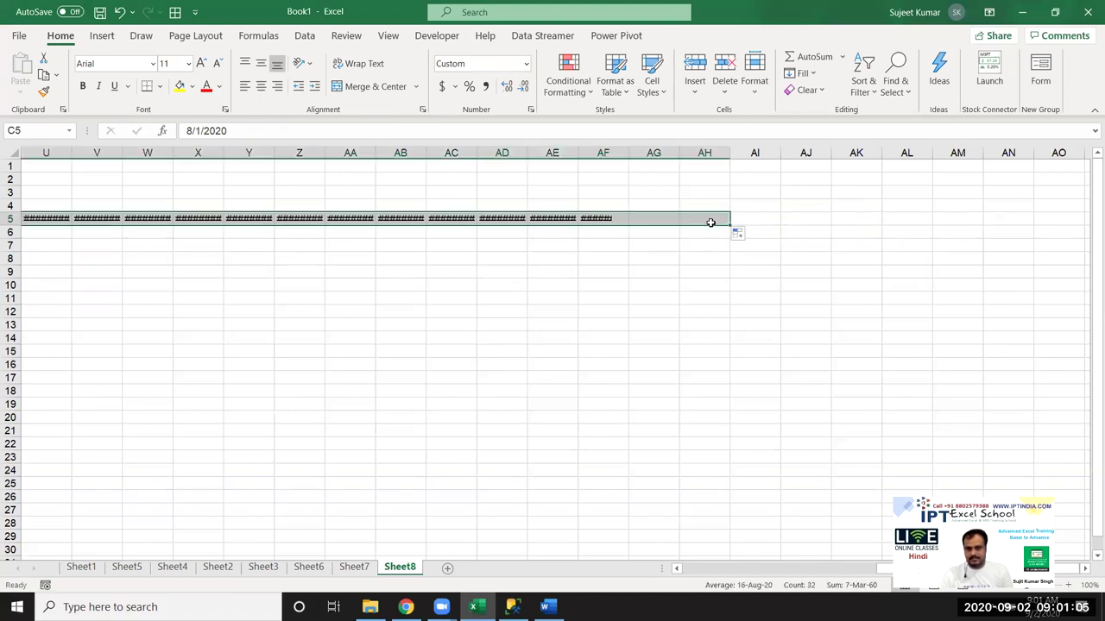
Auto-fit all column widths so the dates display fully.
left_click(7, 154)
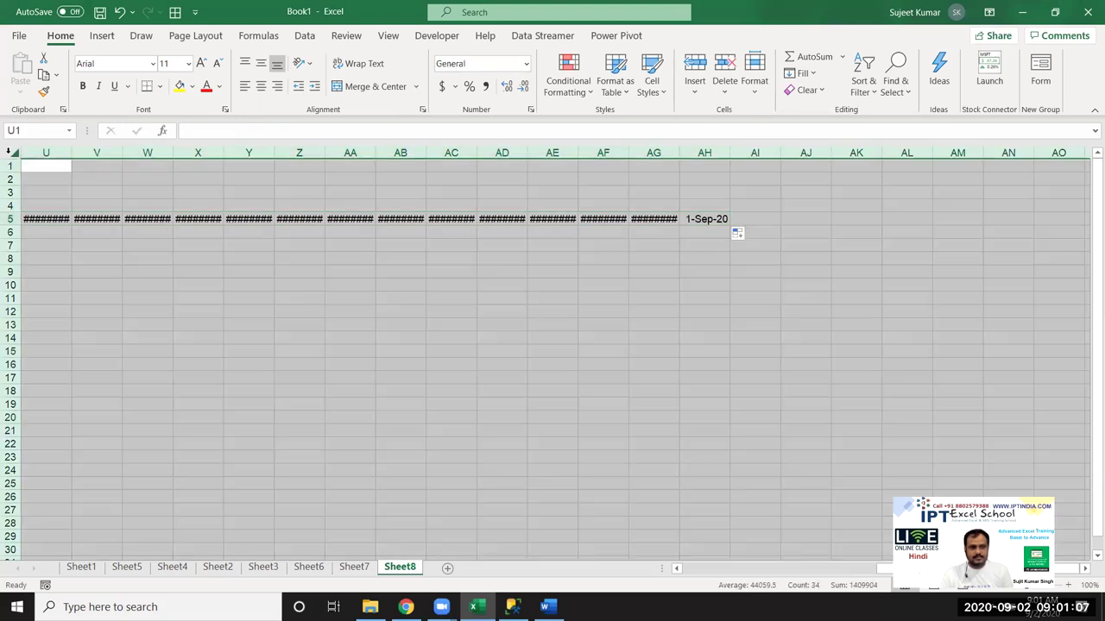
double_click(118, 157)
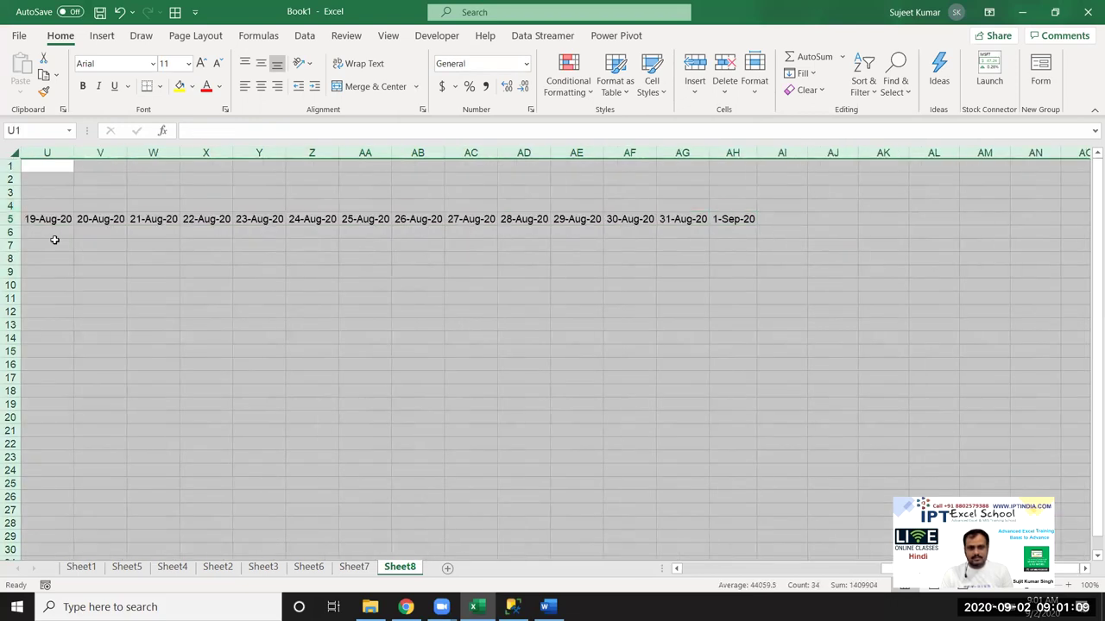
left_click(72, 231)
key("Home")
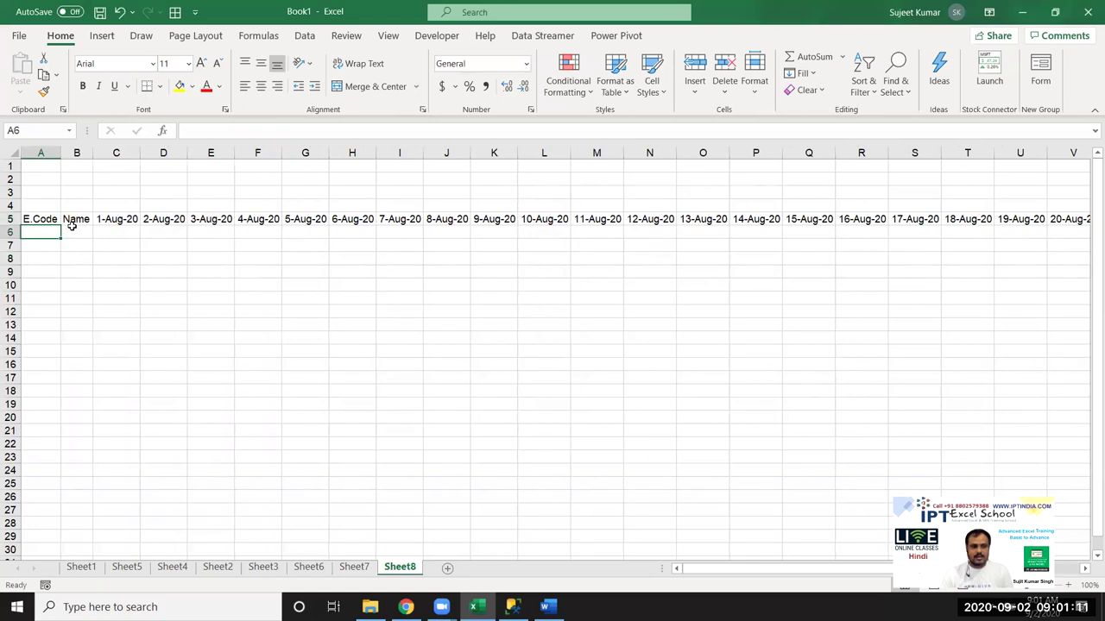
Number the employee codes 1 to 11 in A6:A16.
type("1")
key("Return")
type("23")
key("BackSpace")
key("Return")
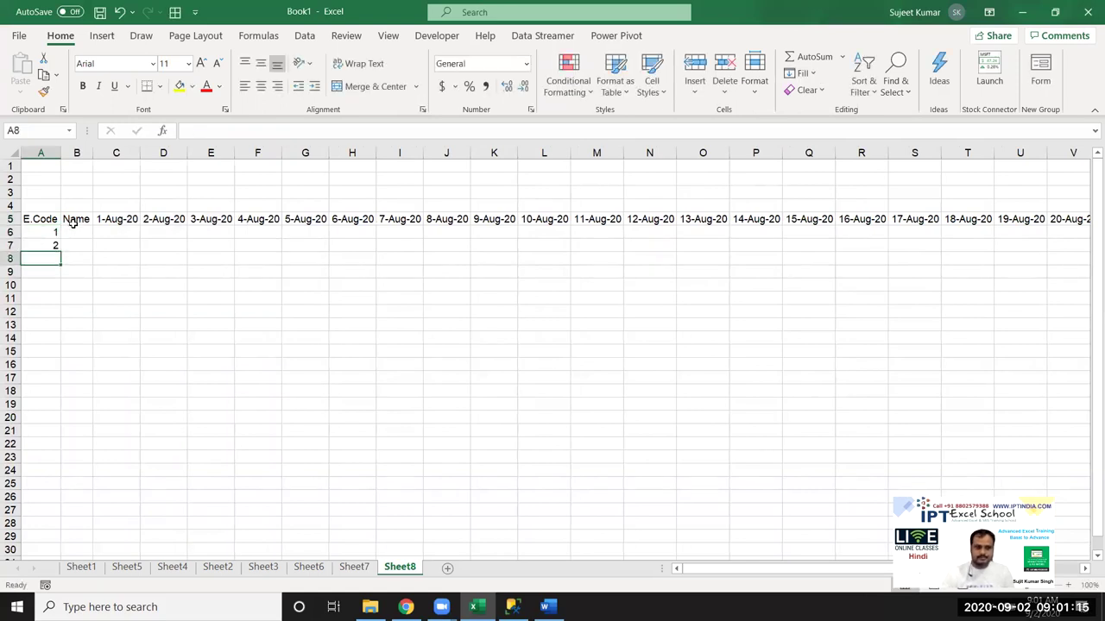
mouse_move(40, 232)
left_mouse_down()
mouse_move(52, 246)
mouse_move(60, 364)
left_mouse_up()
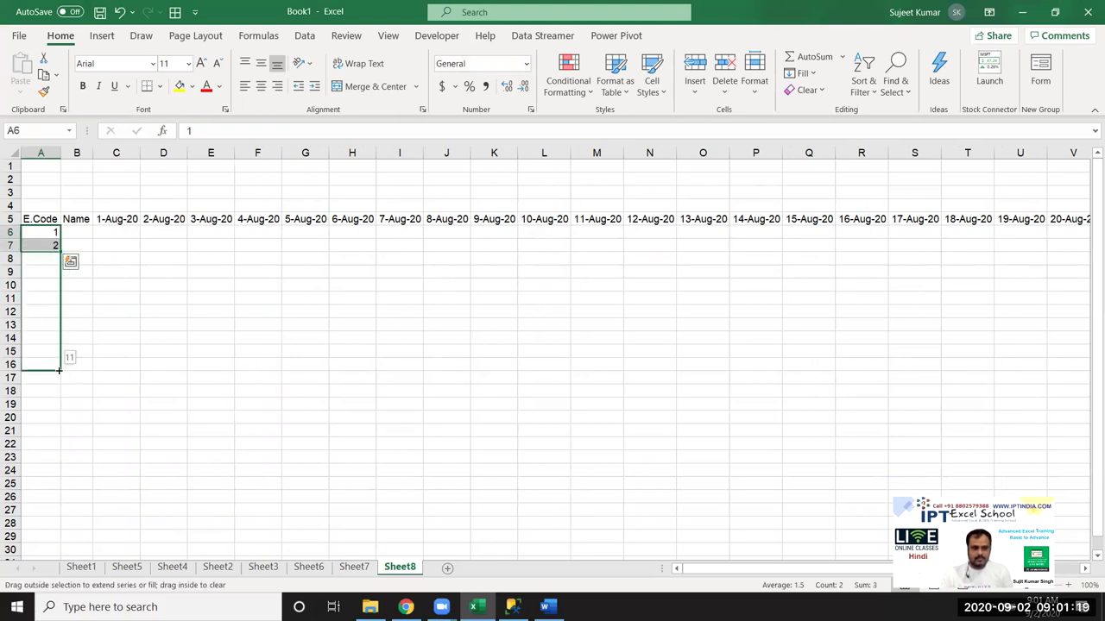
Enter the first name, Puja, in B6 and fill names down to row 16.
left_click(84, 232)
type("Puja")
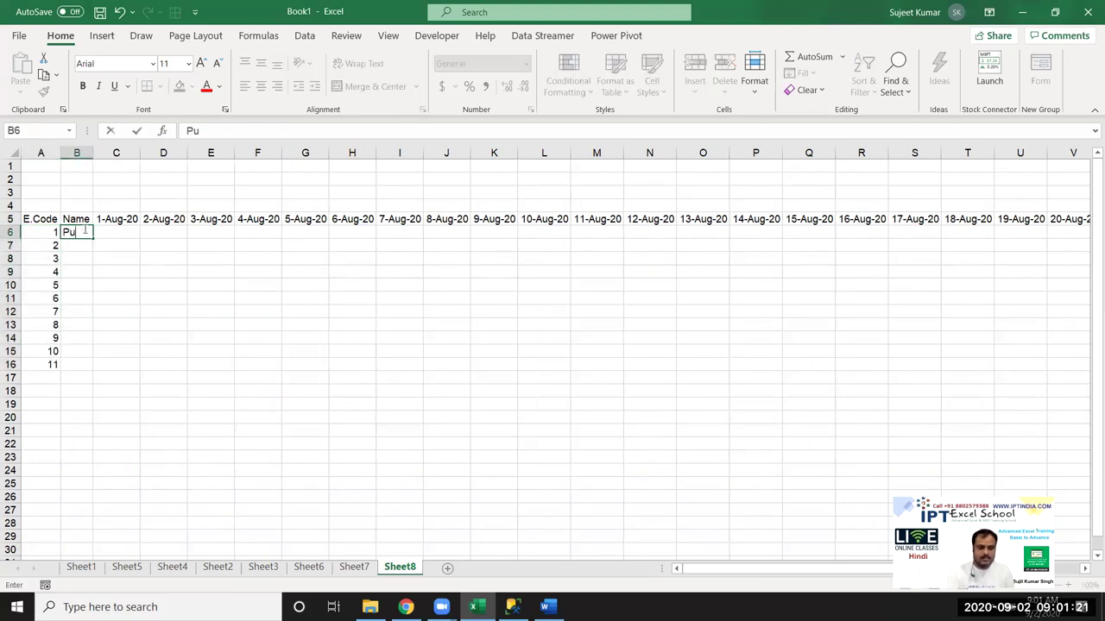
key("ctrl+Return")
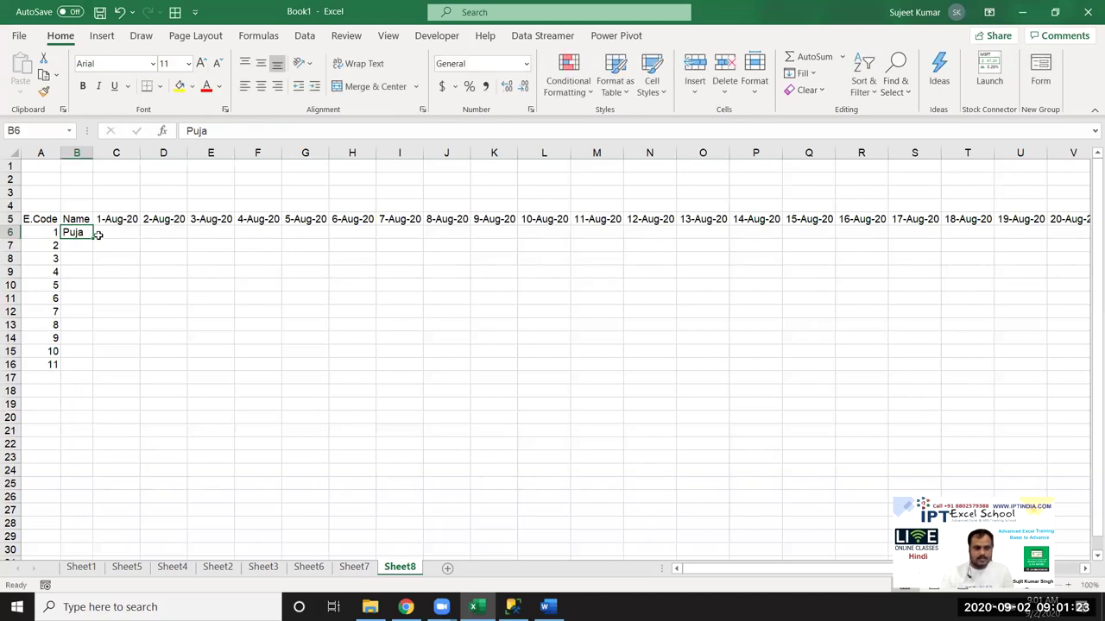
double_click(98, 235)
Fill P across every date cell C6:AH16 for all eleven employees.
left_click(113, 230)
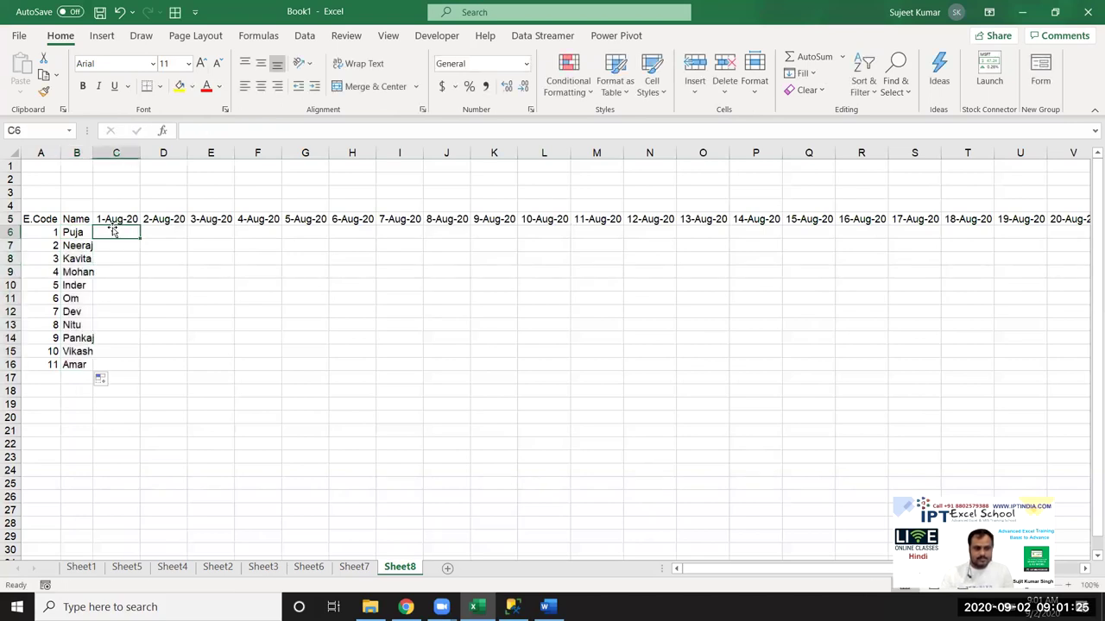
key("Down")
key("Up")
key("Up")
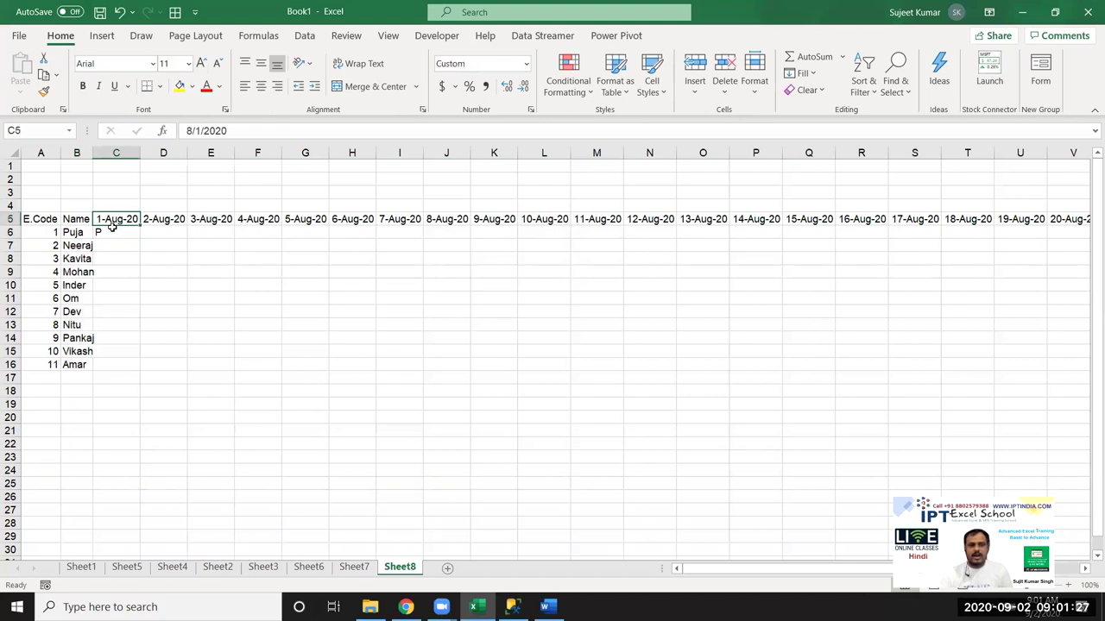
key("ctrl+Right")
key("Down")
key("ctrl+shift+Left")
key("shift+Down")
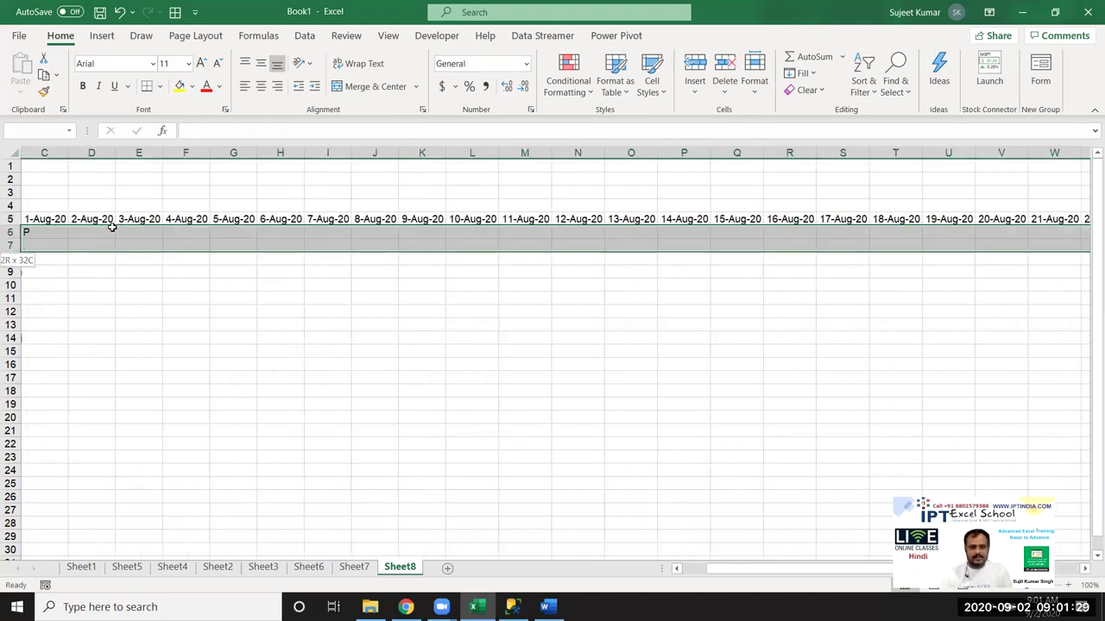
key("ctrl+shift+Left")
key("shift+Right")
key("shift+Right")
key("shift+Down")
key("shift+Down")
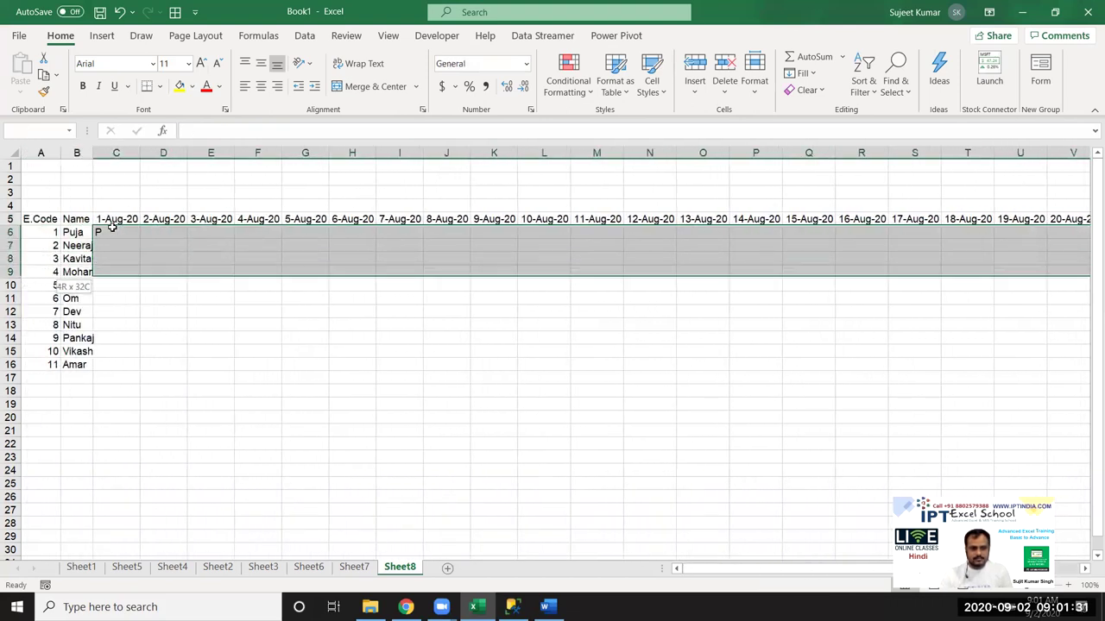
key("shift+Down")
key("shift+Down")
key("shift+Down")
key("shift+Down")
key("shift+Down")
key("shift+Down")
key("shift+Down")
key("ctrl+r")
key("ctrl+d")
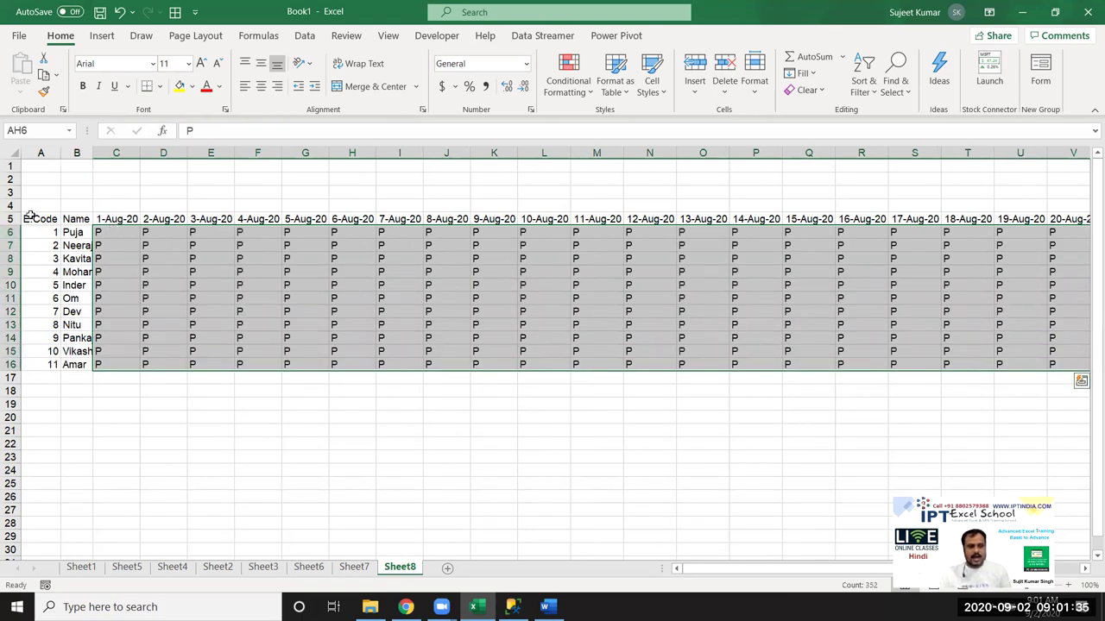
Select the whole register from A5 to AH16.
left_click(30, 218)
key("ctrl+shift+Right")
key("ctrl+shift+Down")
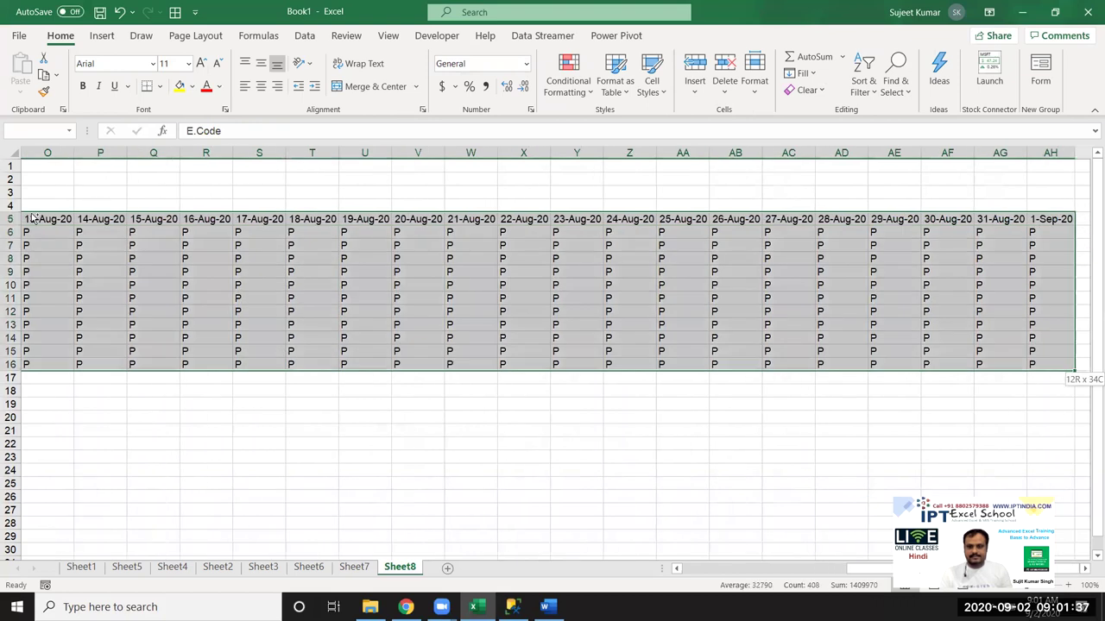
Apply All Borders to the register A5:AH16.
left_click(160, 86)
left_click(181, 234)
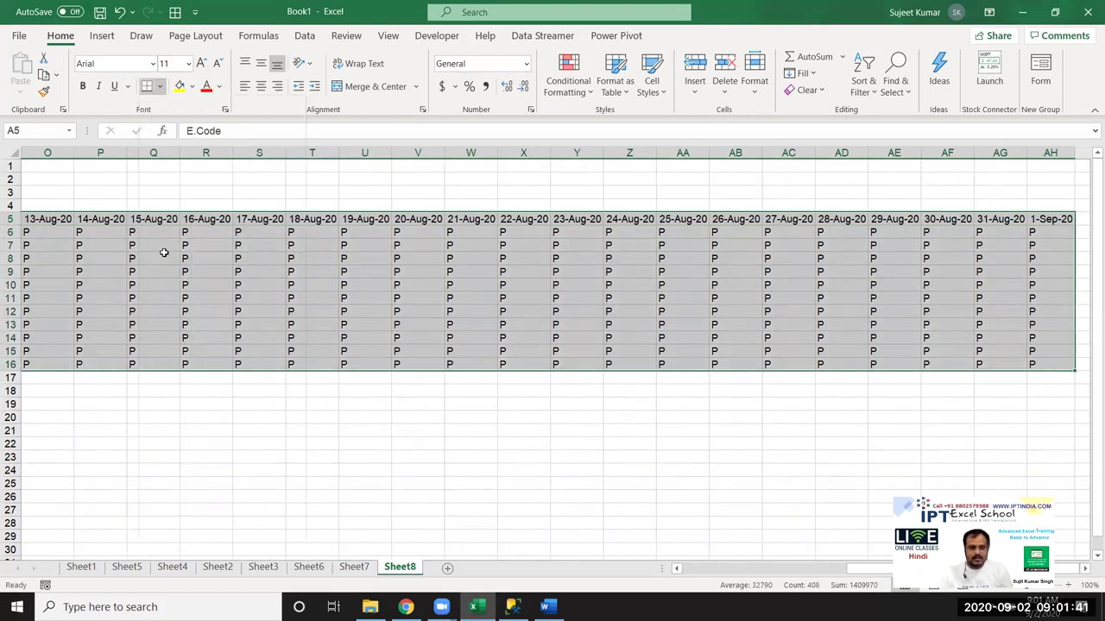
scroll(163, 249, "left", 5)
left_click(34, 166)
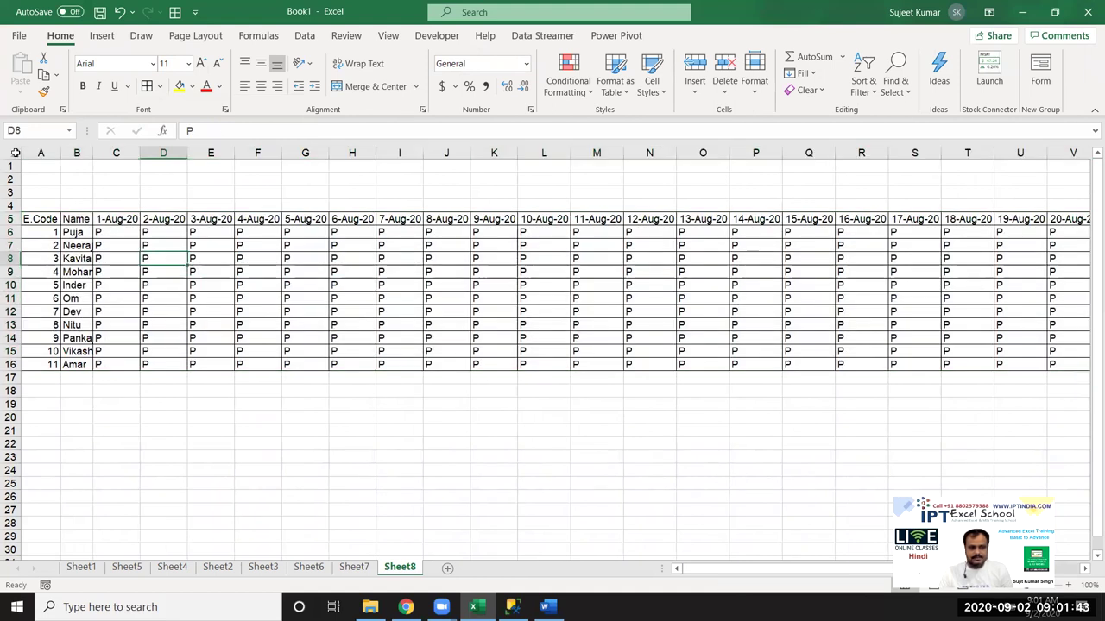
Auto-fit every column width, then bring up the print preview.
left_click(12, 153)
double_click(192, 154)
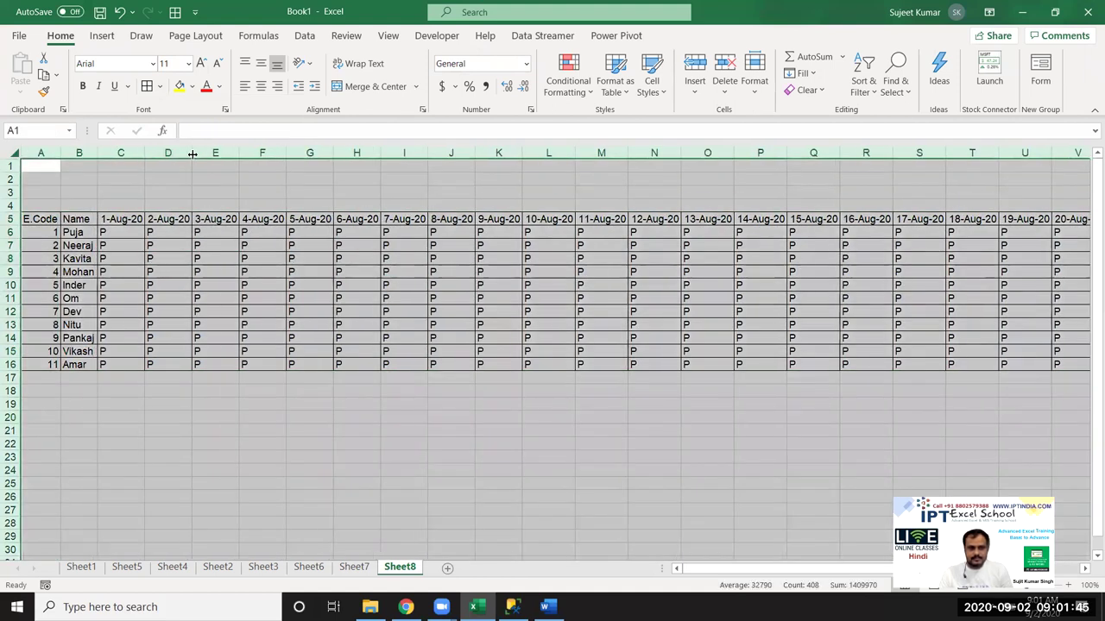
left_click(151, 270)
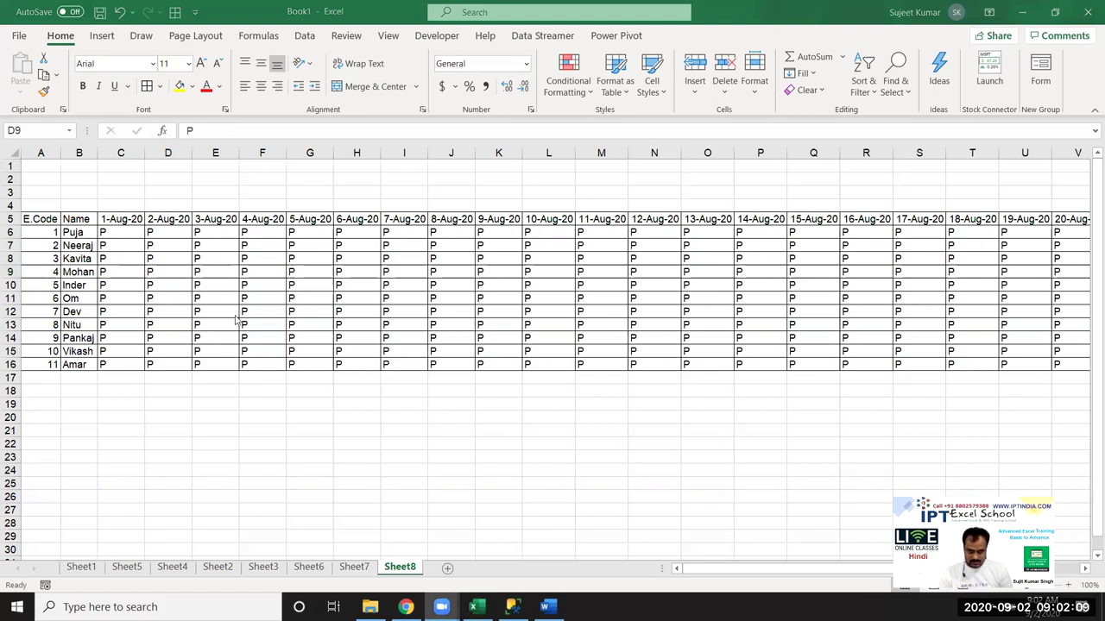
key("alt+Tab")
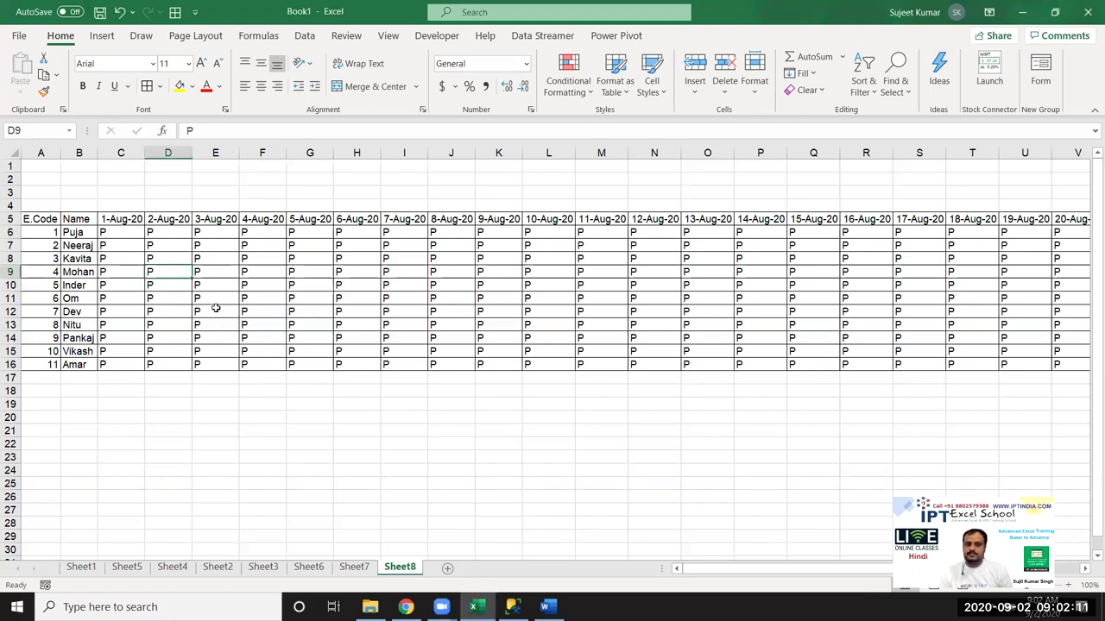
key("ctrl+p")
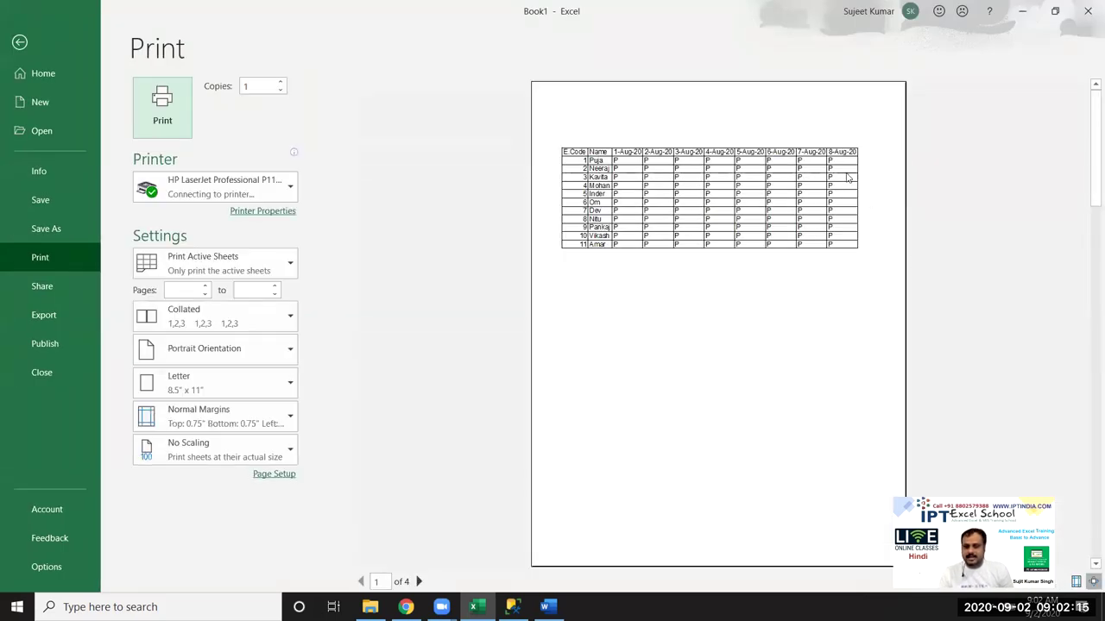
Print landscape with narrow margins and fit the sheet on one page, then exit preview.
left_click(213, 387)
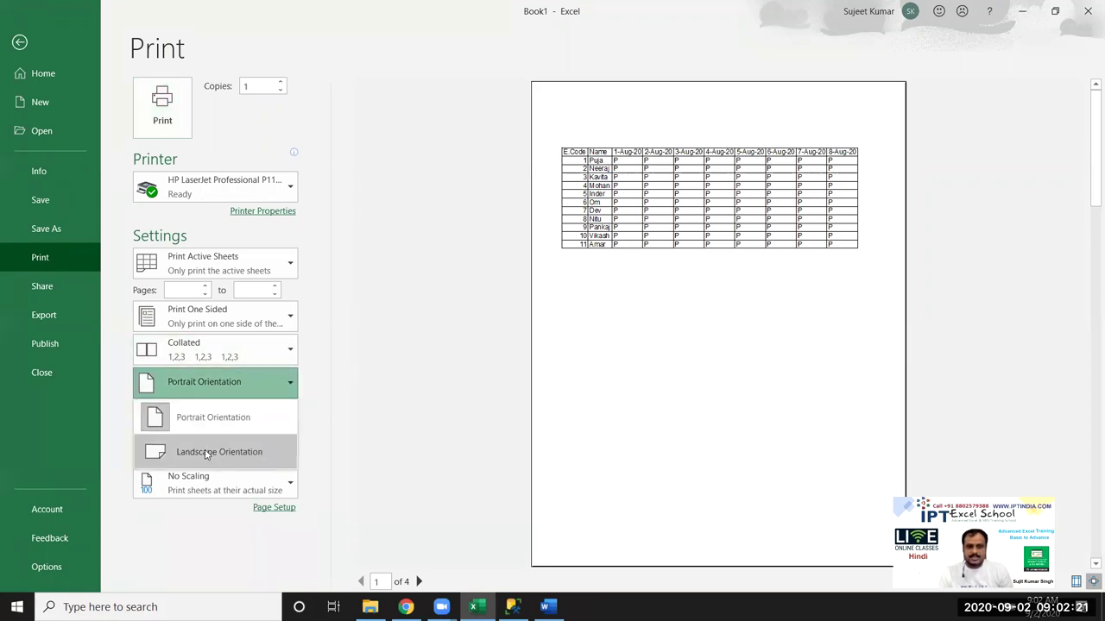
left_click(206, 455)
left_click(207, 453)
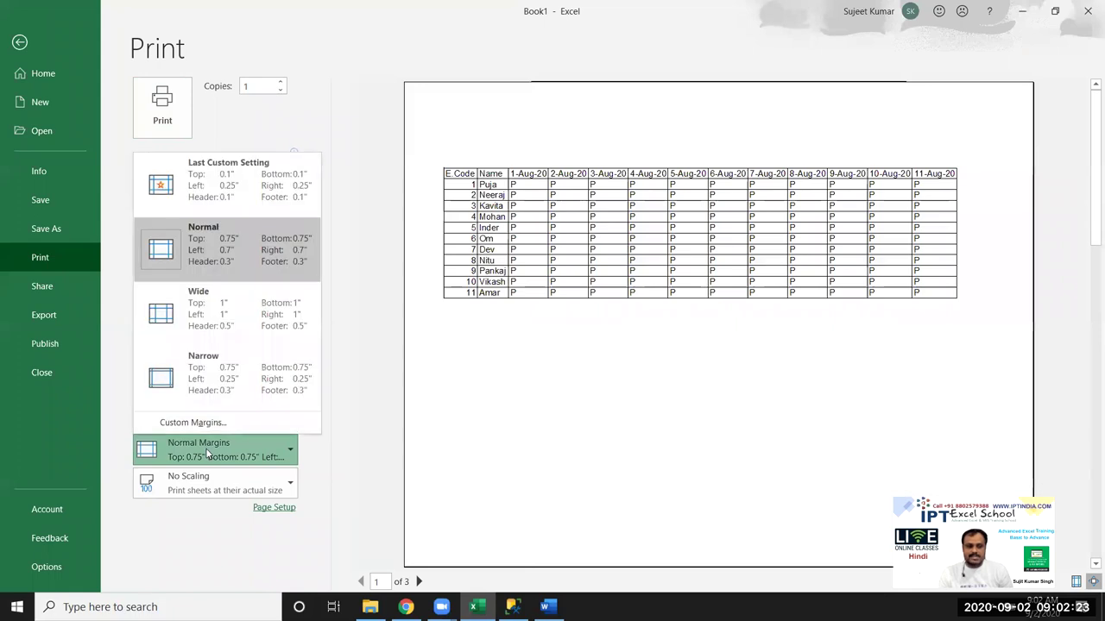
left_click(207, 393)
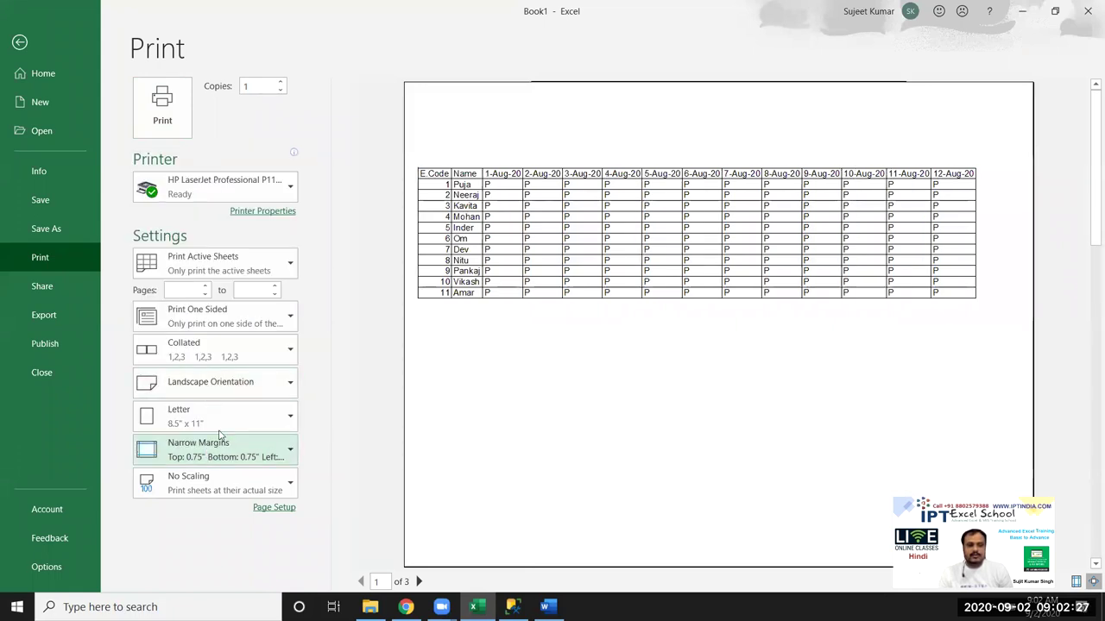
left_click(225, 501)
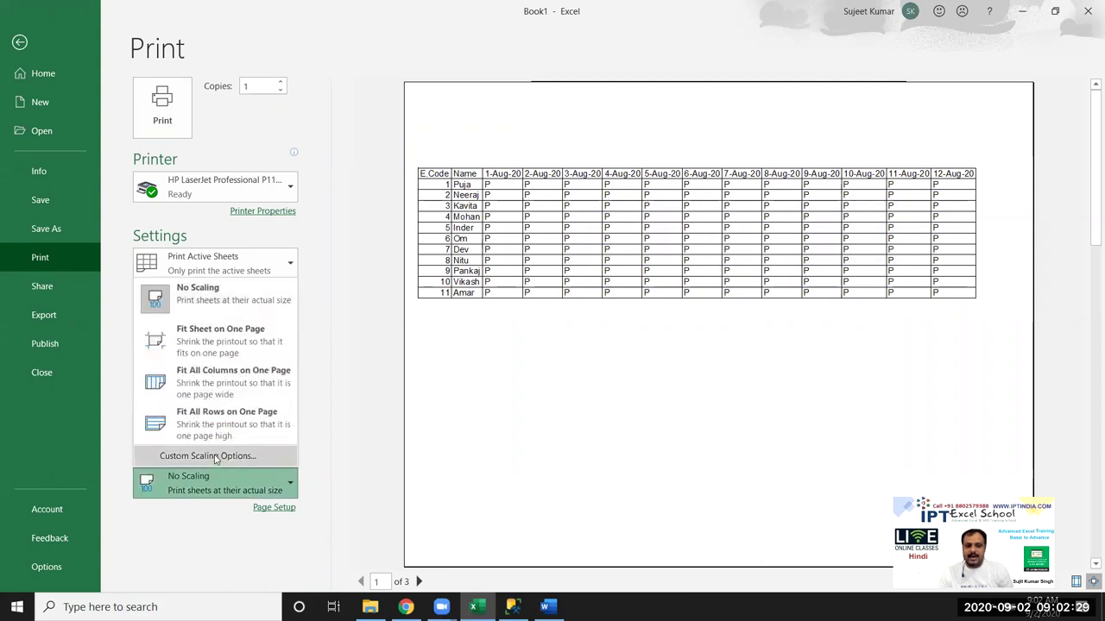
left_click(217, 360)
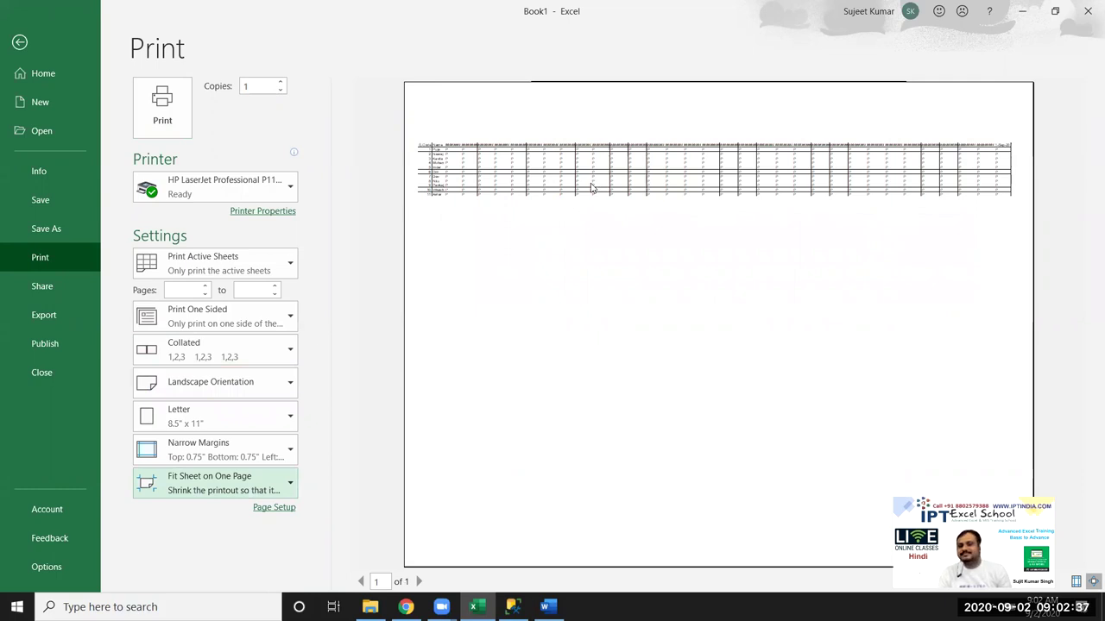
key("Escape")
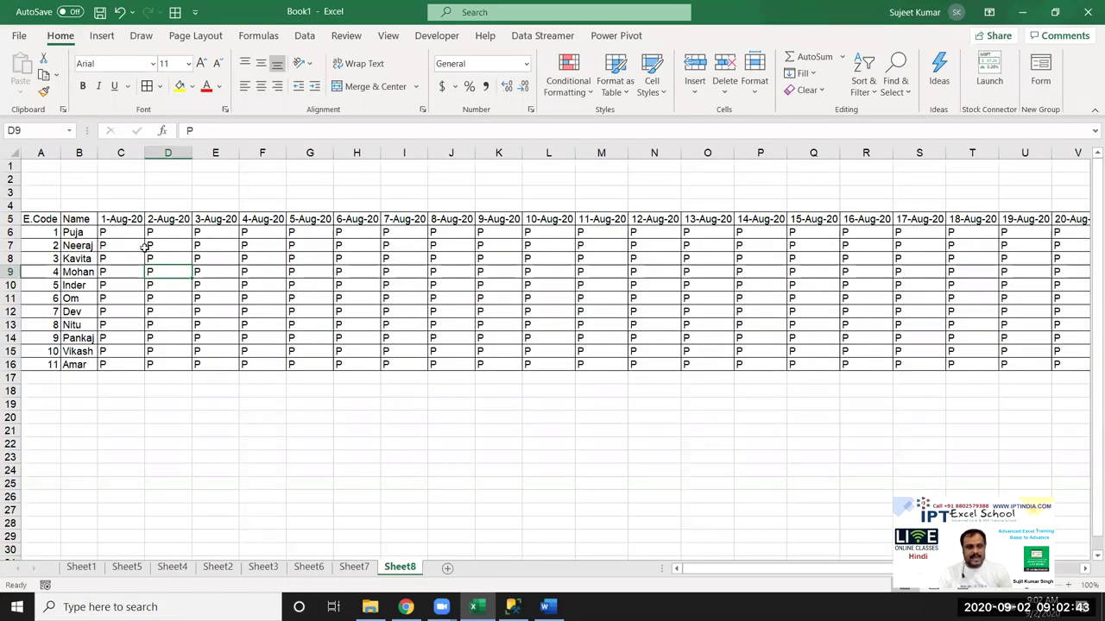
Select the row 5 header row from E.Code to the last date and rotate its text up.
mouse_move(130, 235)
left_mouse_down()
mouse_move(174, 264)
mouse_move(215, 340)
left_mouse_up()
left_click_drag(110, 221, 147, 232)
key("Up")
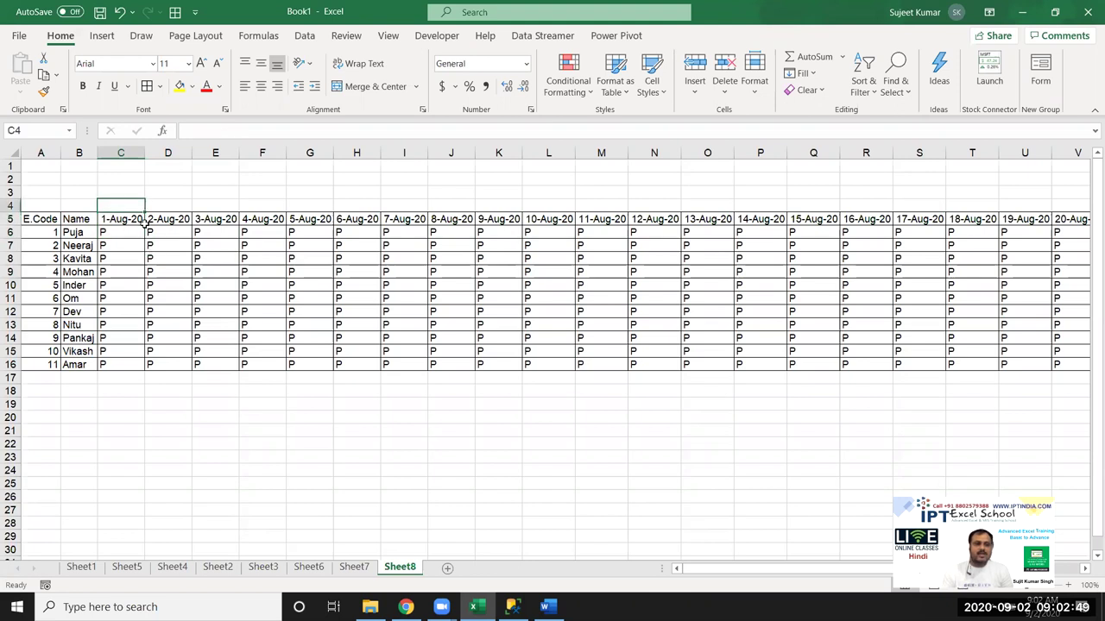
key("Left")
key("Left")
key("Down")
key("ctrl+shift+Right")
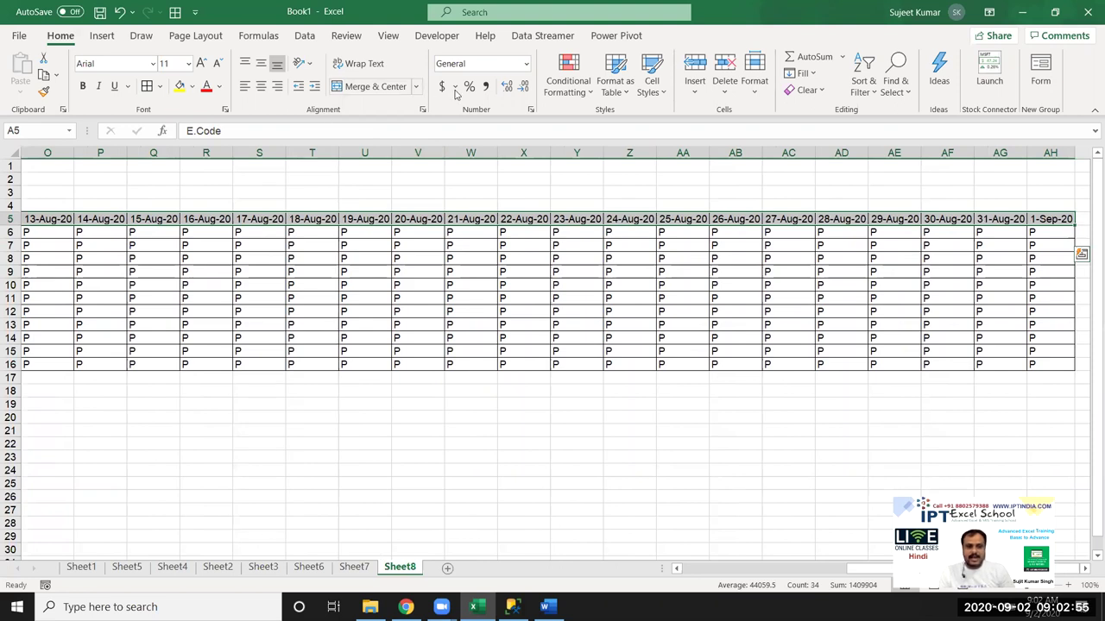
left_click(310, 72)
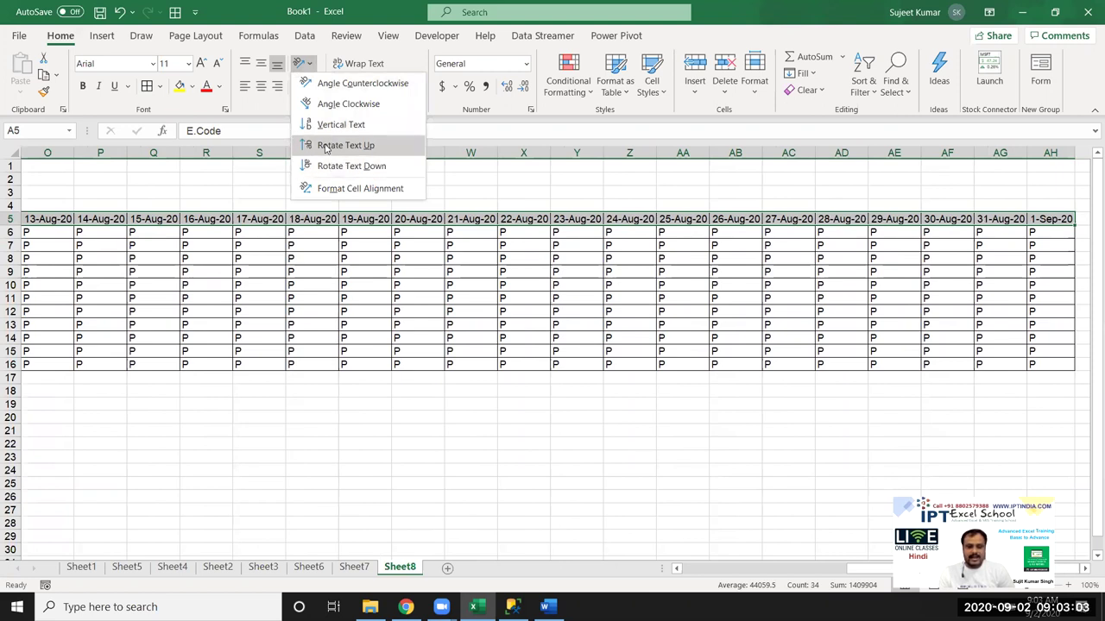
left_click(326, 145)
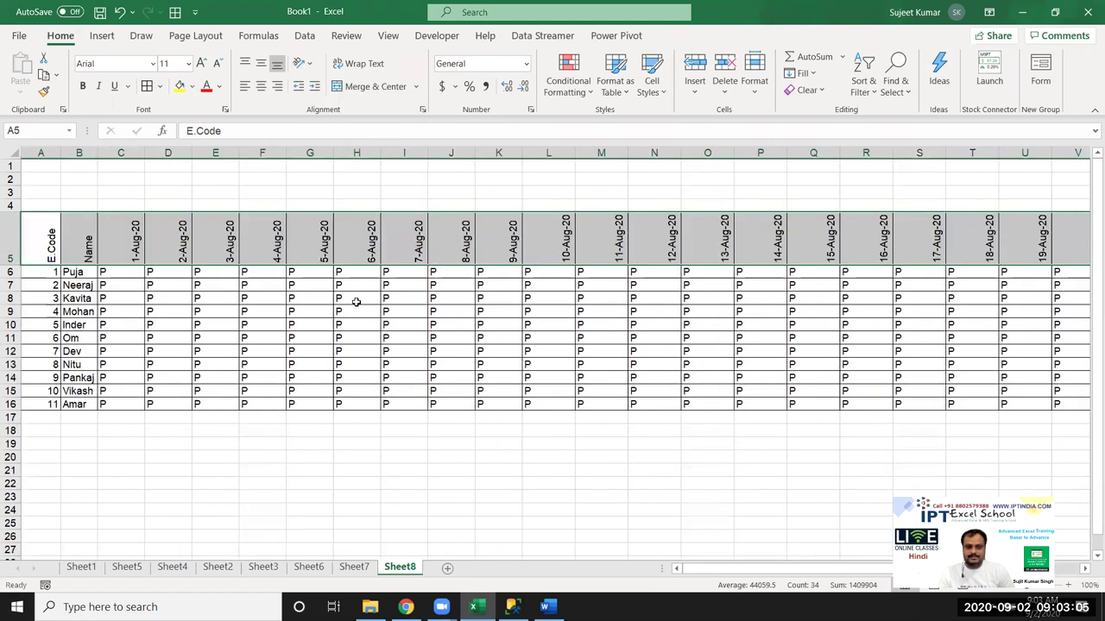
AutoFit every column of the sheet to its contents so the register narrows.
left_click(356, 298)
left_click(16, 154)
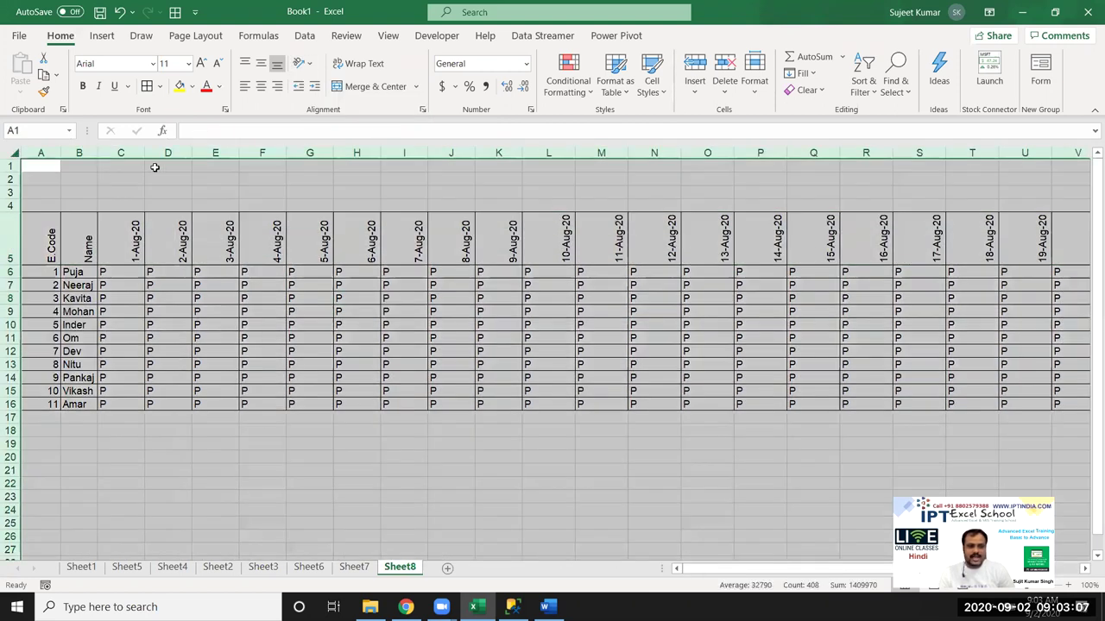
double_click(191, 149)
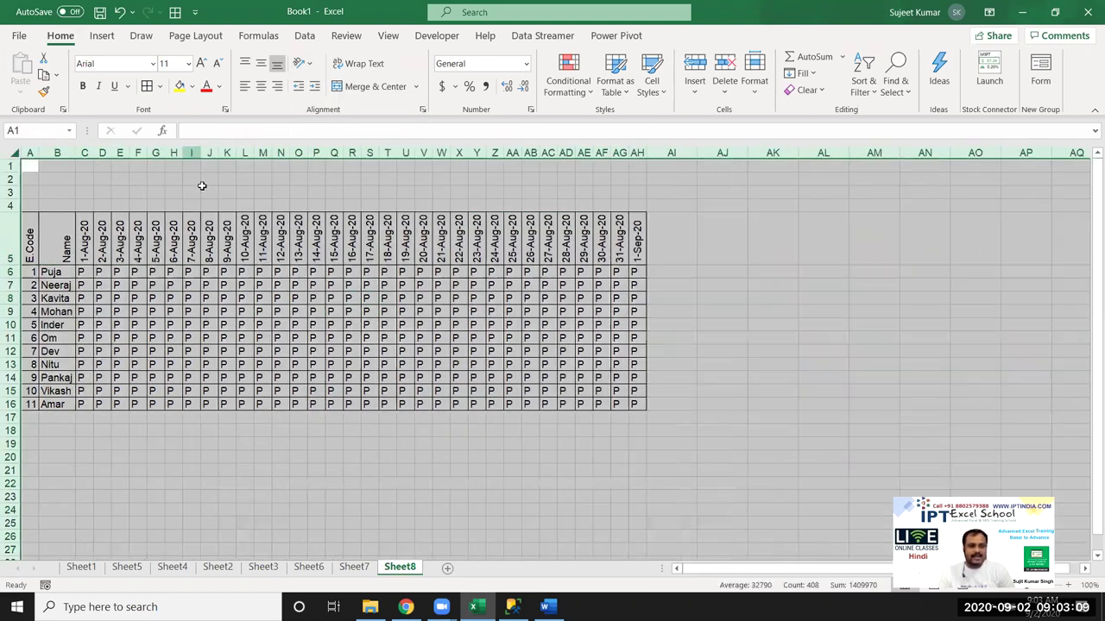
left_click(280, 298)
left_click_drag(31, 240, 634, 404)
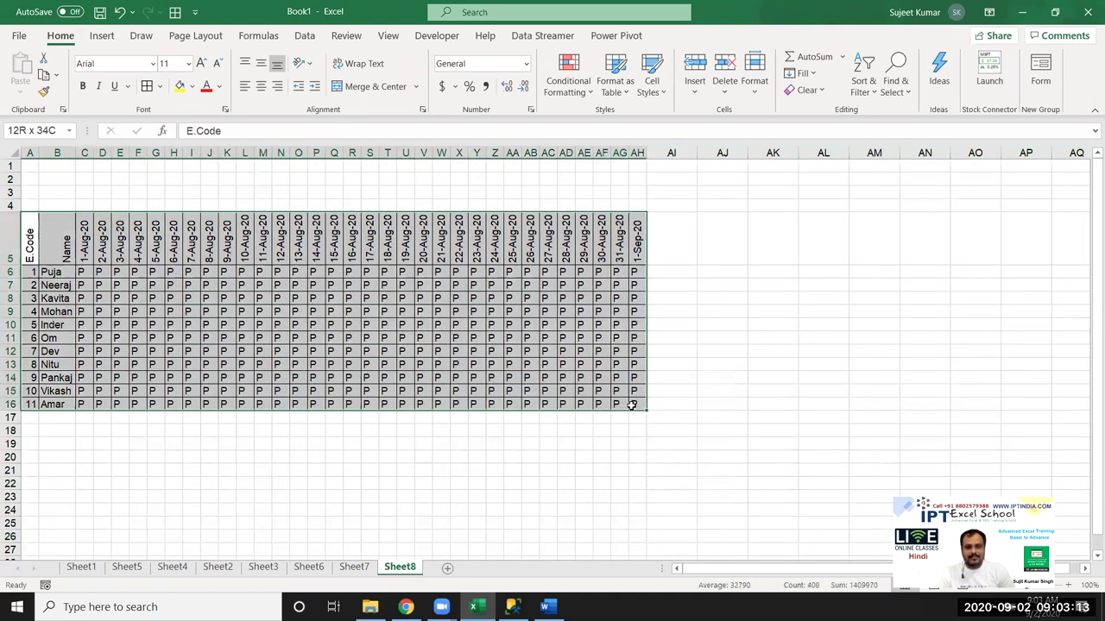
left_click(351, 377)
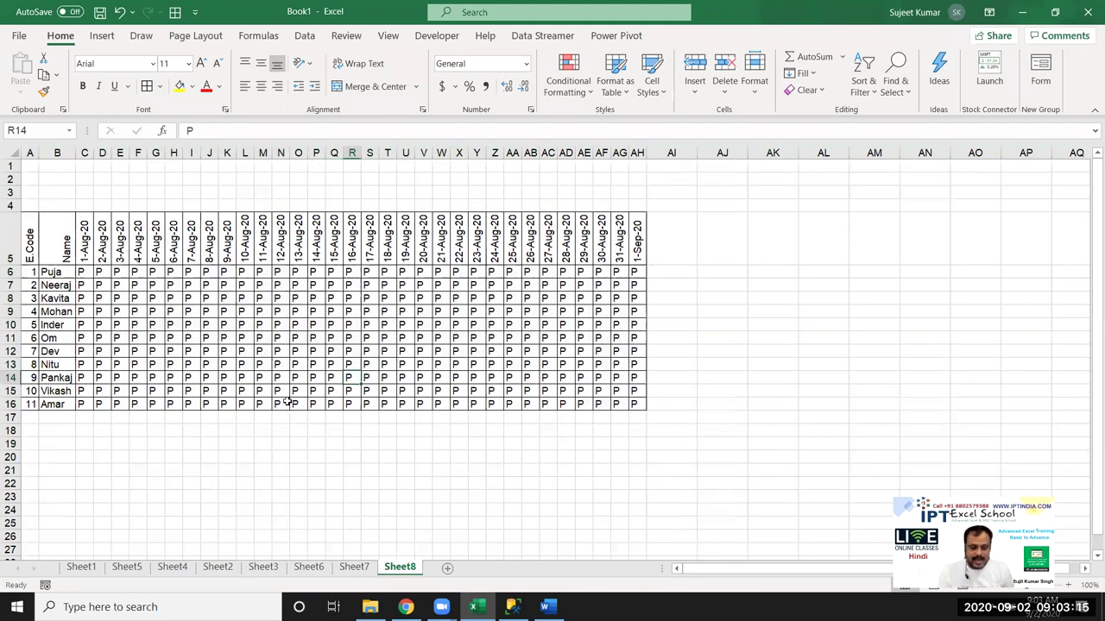
Check in print preview that the register fits one landscape page, then return to the sheet.
key("ctrl+p")
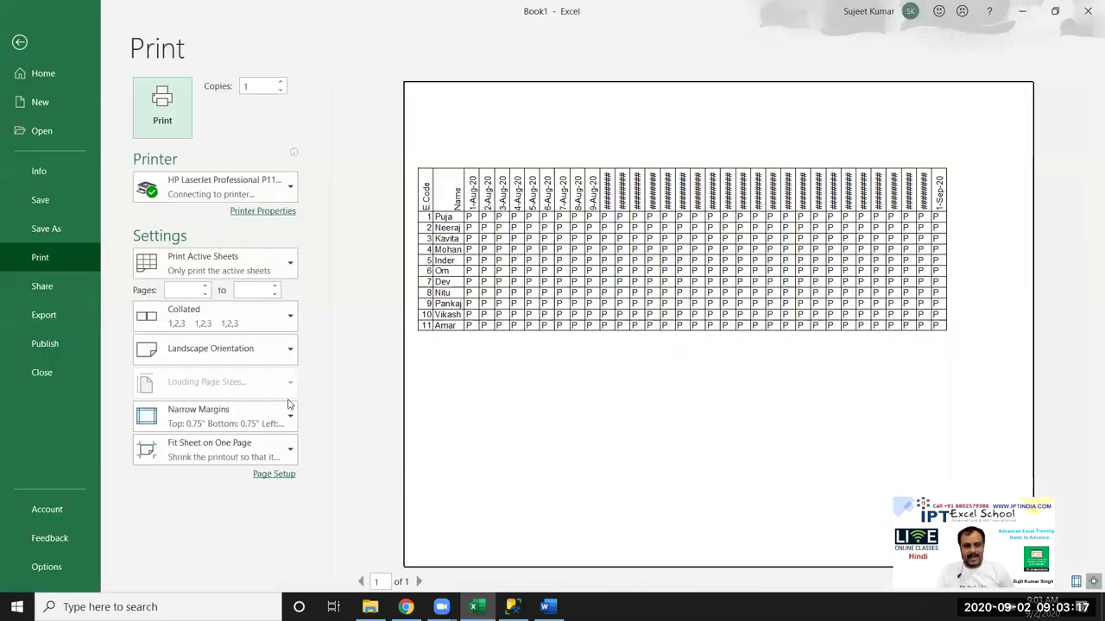
left_click(596, 302)
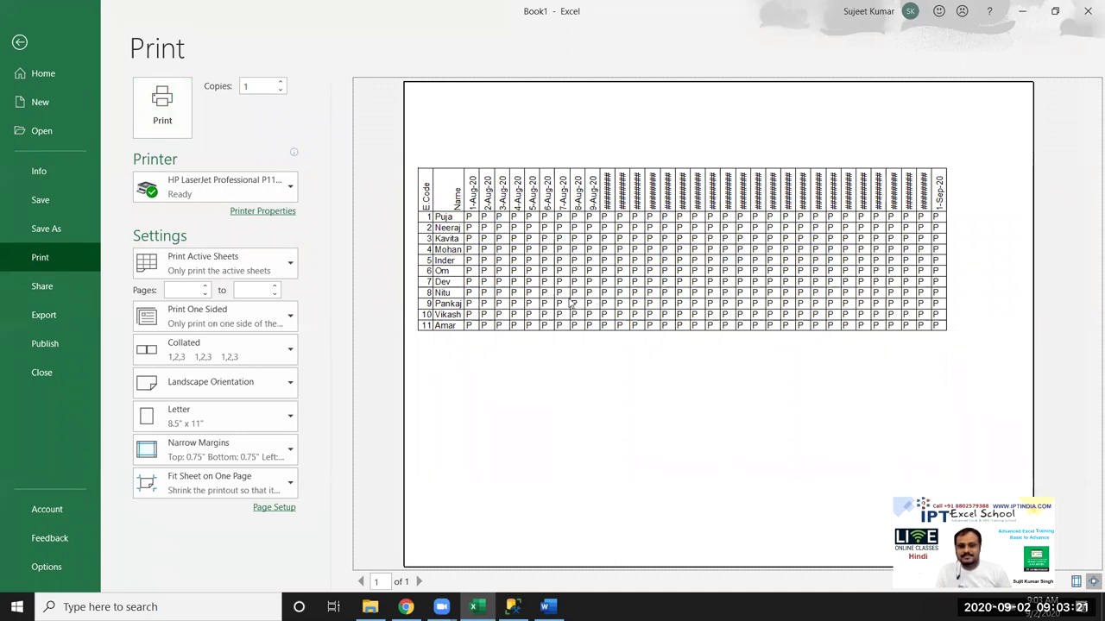
key("Escape")
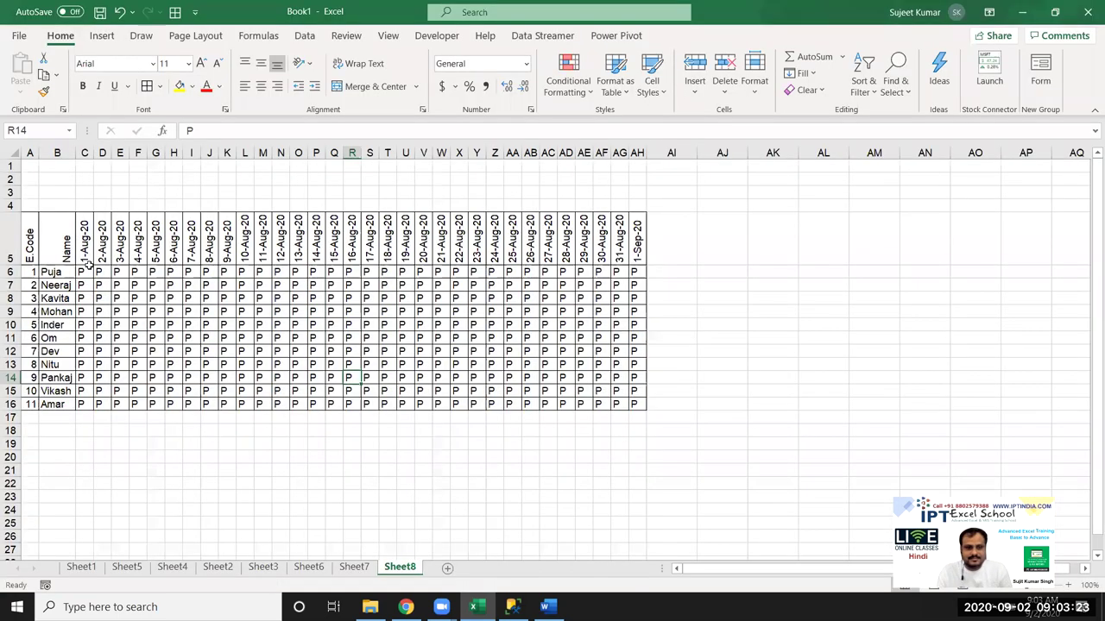
Adjust header row 5's height, then move via Sheet6 back to Sheet7 and select cell H1.
left_click_drag(11, 265, 11, 262)
left_click(138, 299)
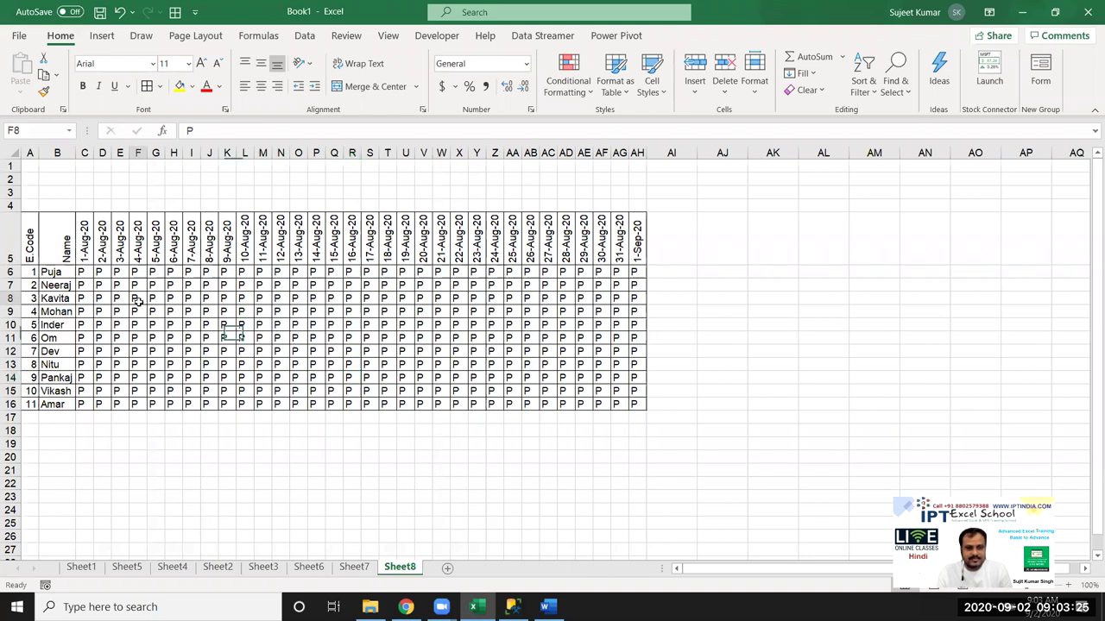
left_click(354, 567)
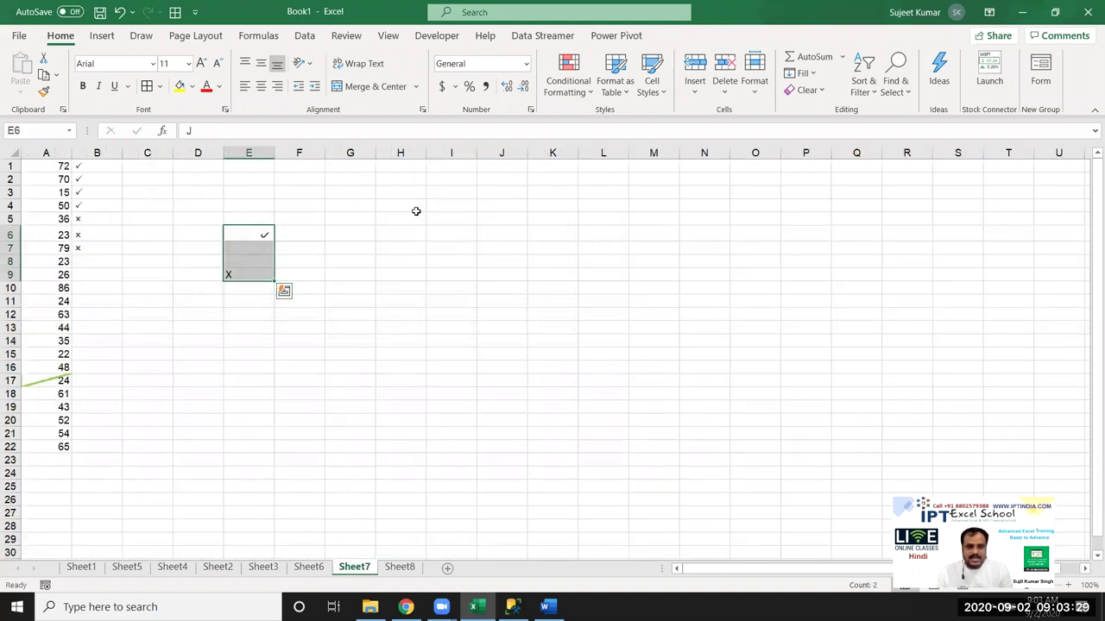
left_click(308, 567)
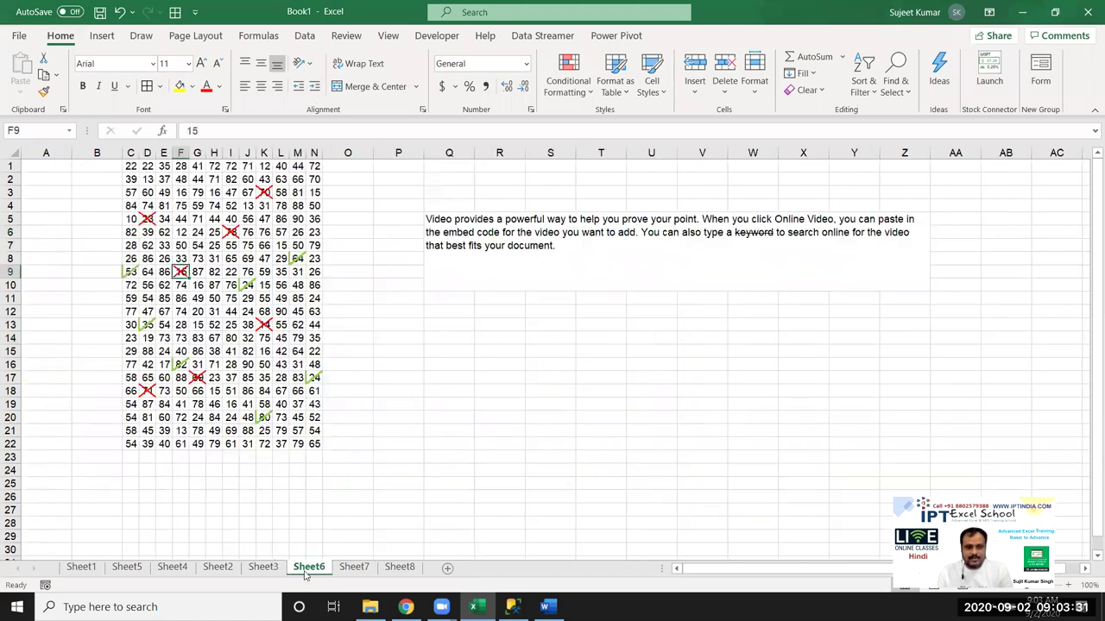
left_click(469, 232)
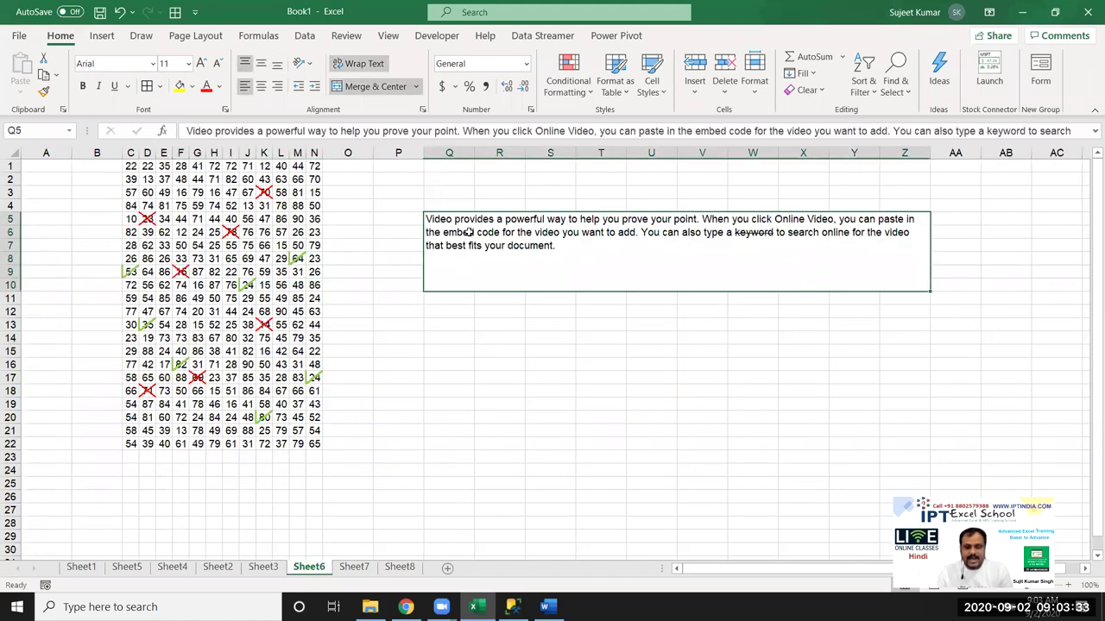
left_click(355, 569)
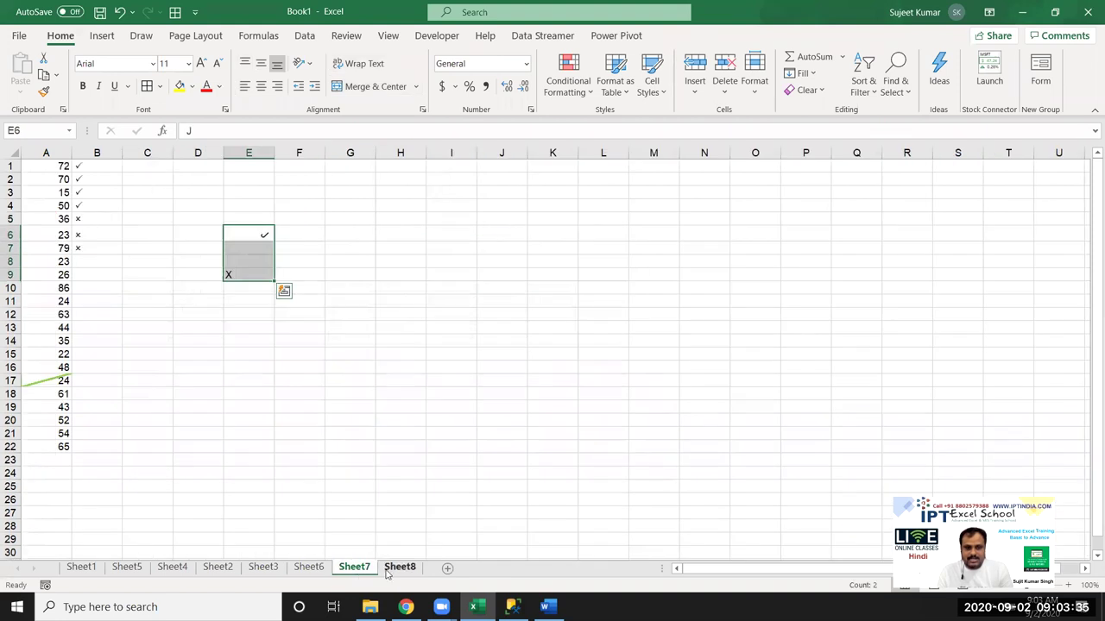
left_click(404, 171)
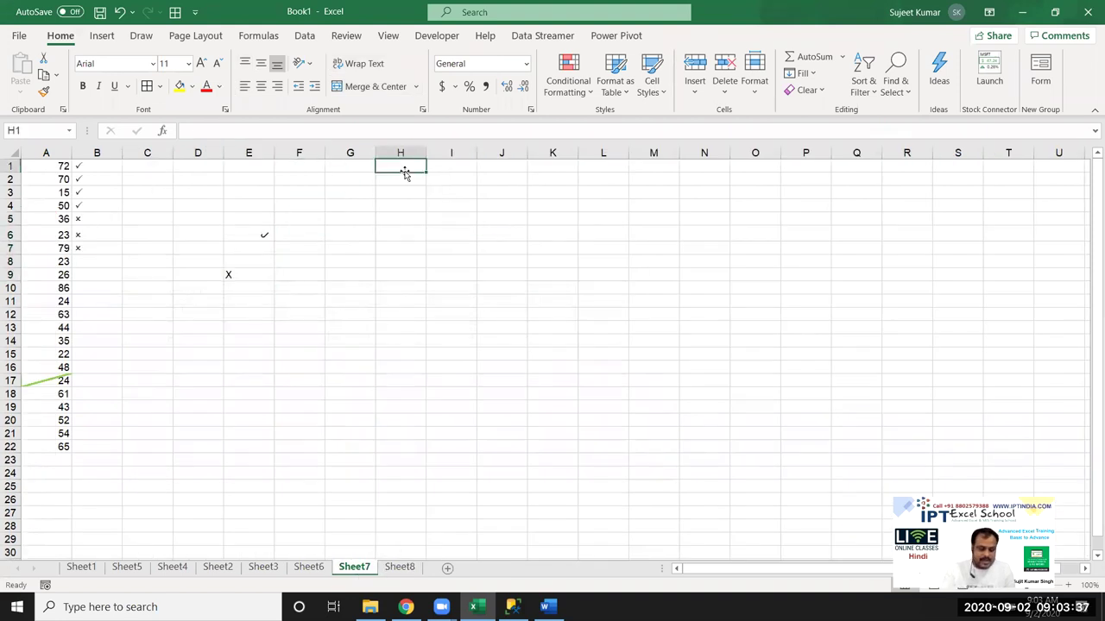
Enter a person's full name in H1 and the number 1 in I1.
type("Sujeet Kumar")
key("Return")
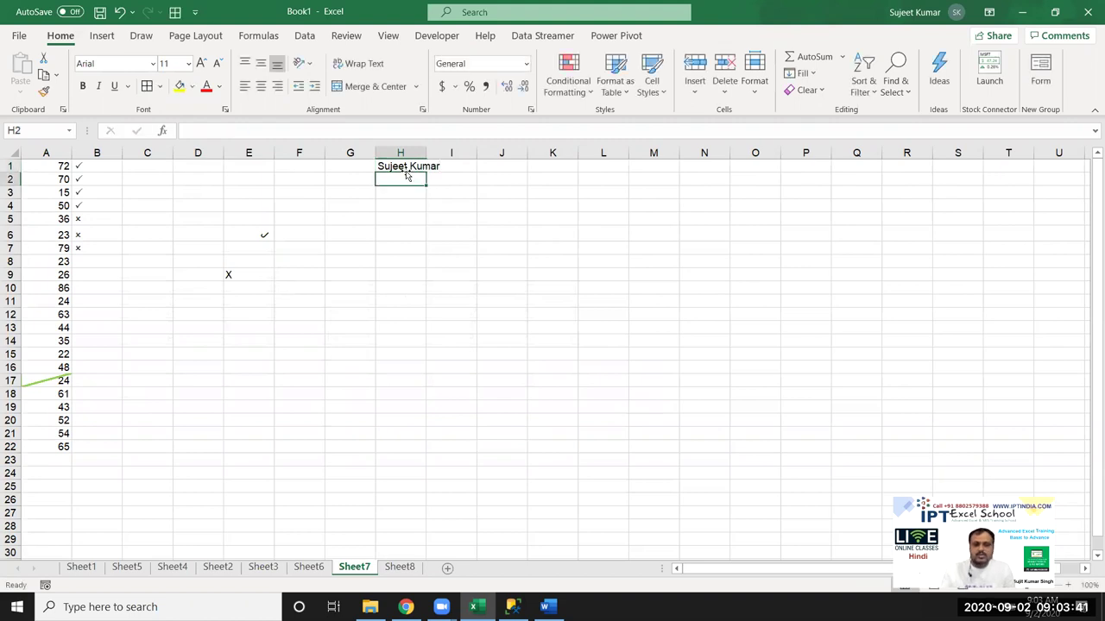
left_click_drag(426, 155, 428, 156)
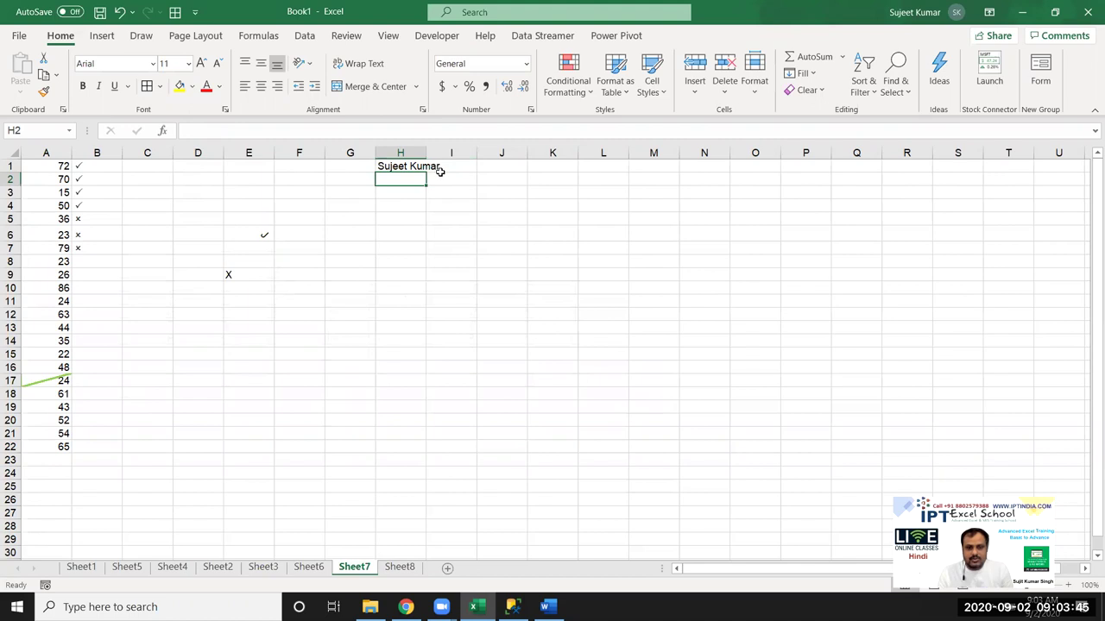
left_click(447, 166)
left_click(397, 246)
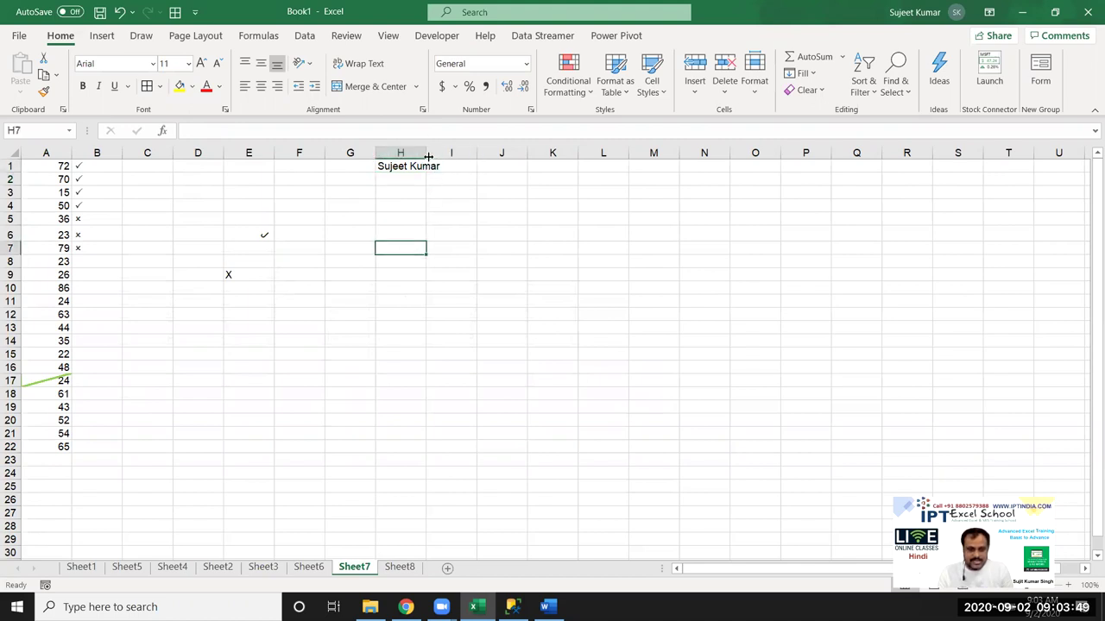
left_click_drag(428, 157, 428, 157)
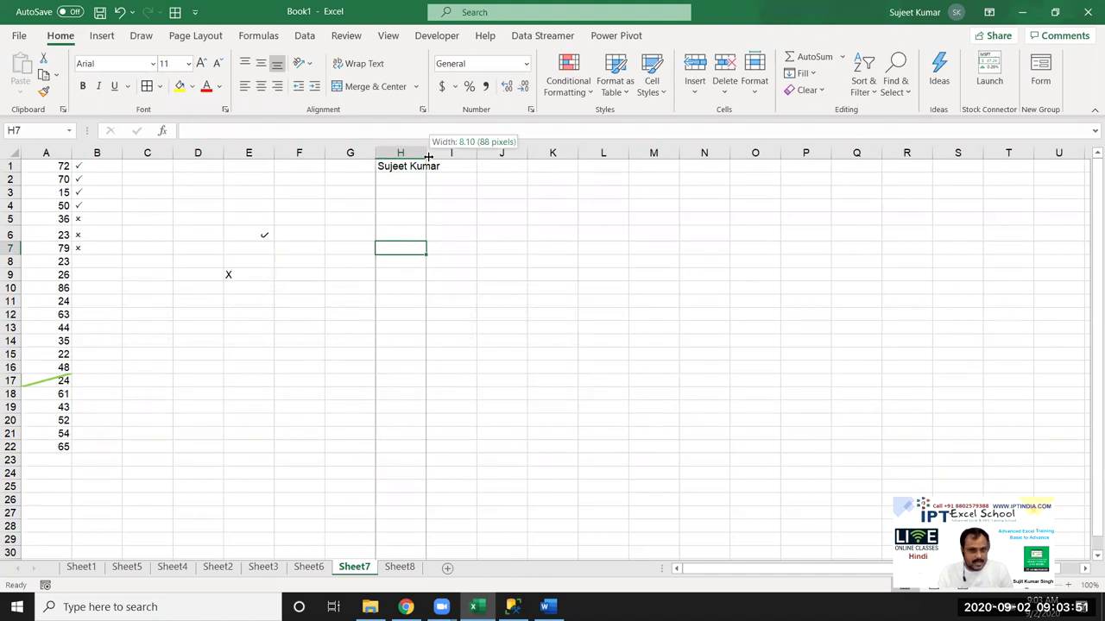
left_click(462, 220)
left_click(440, 166)
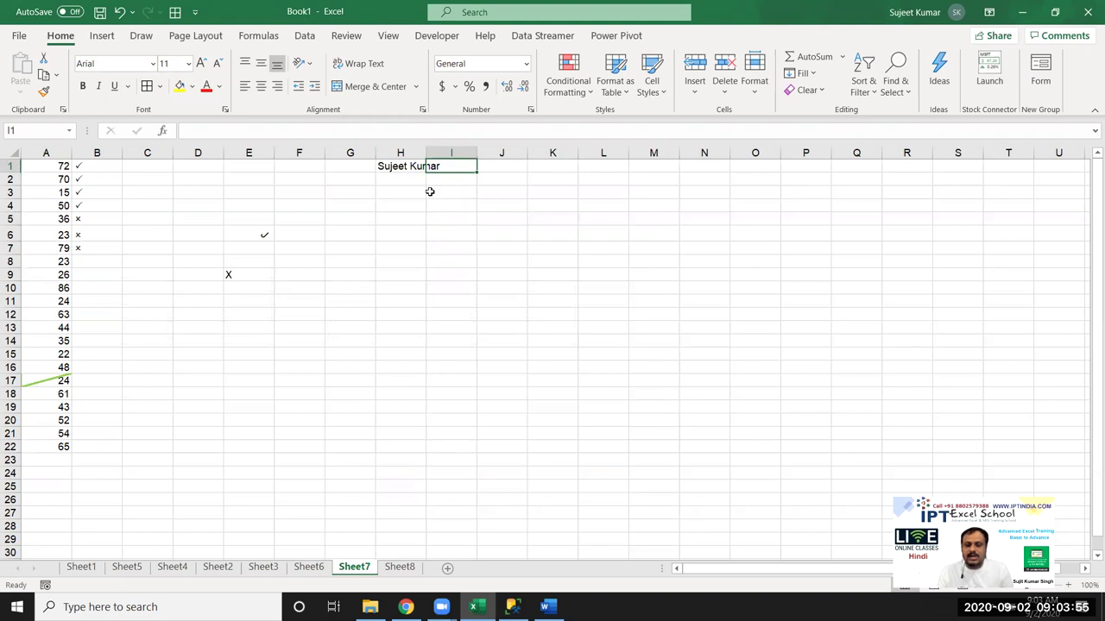
type("1")
key("Return")
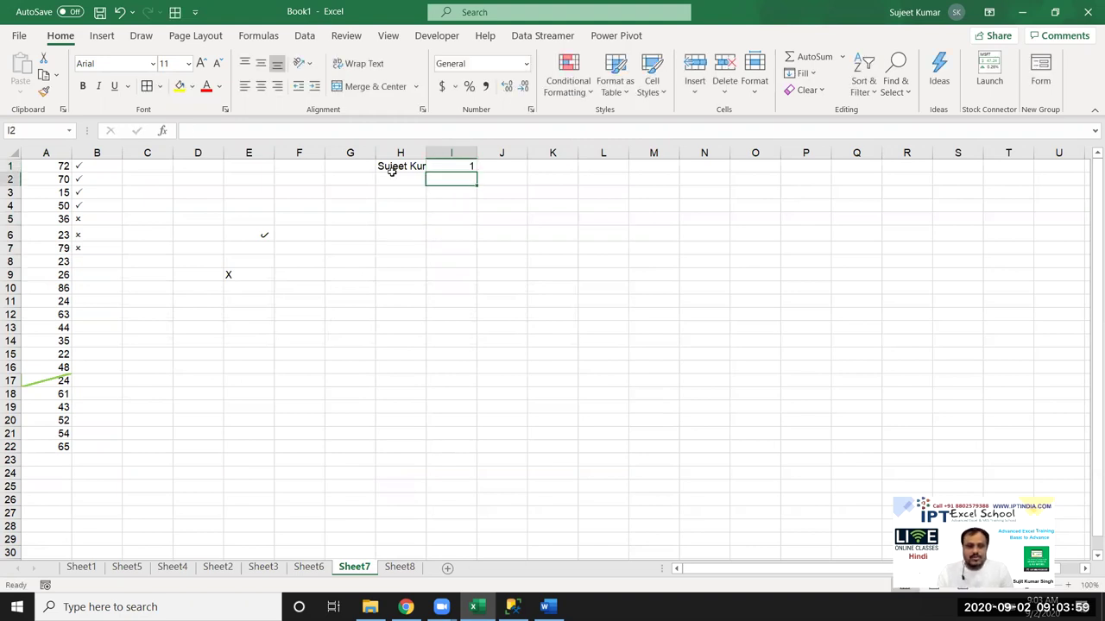
AutoFit column H to show the full name, then undo it to leave the name cut off.
left_click(383, 166)
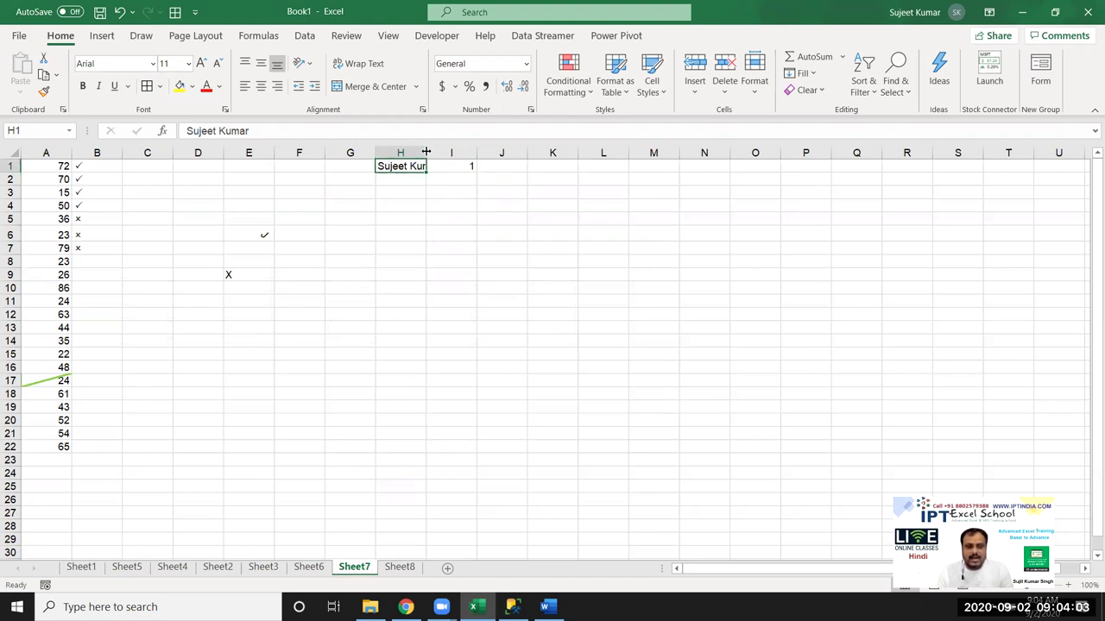
double_click(426, 152)
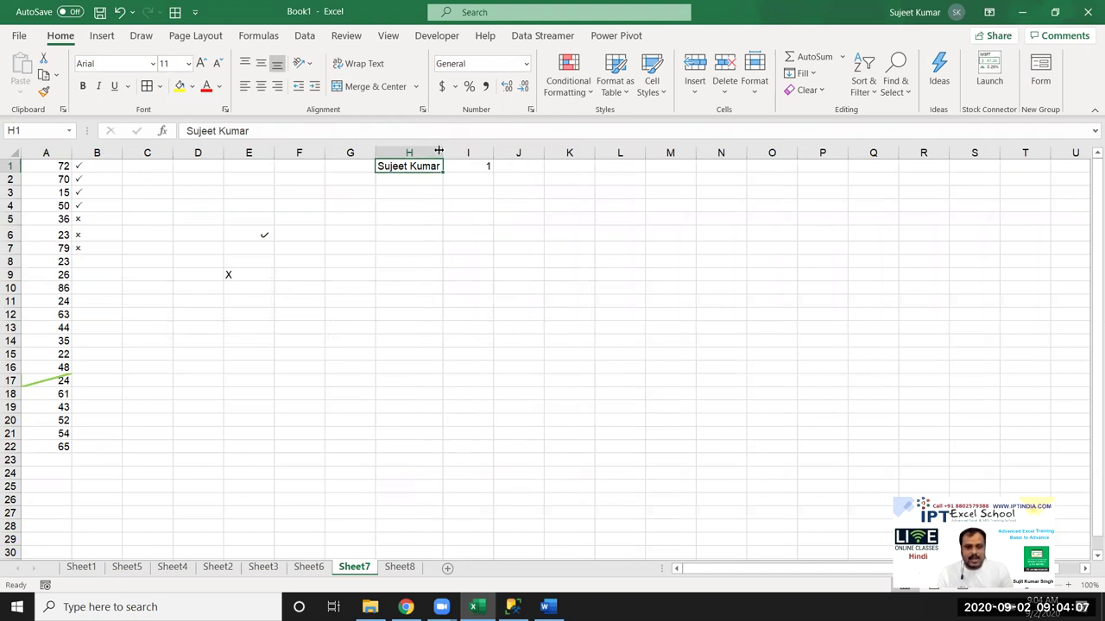
left_click(434, 145)
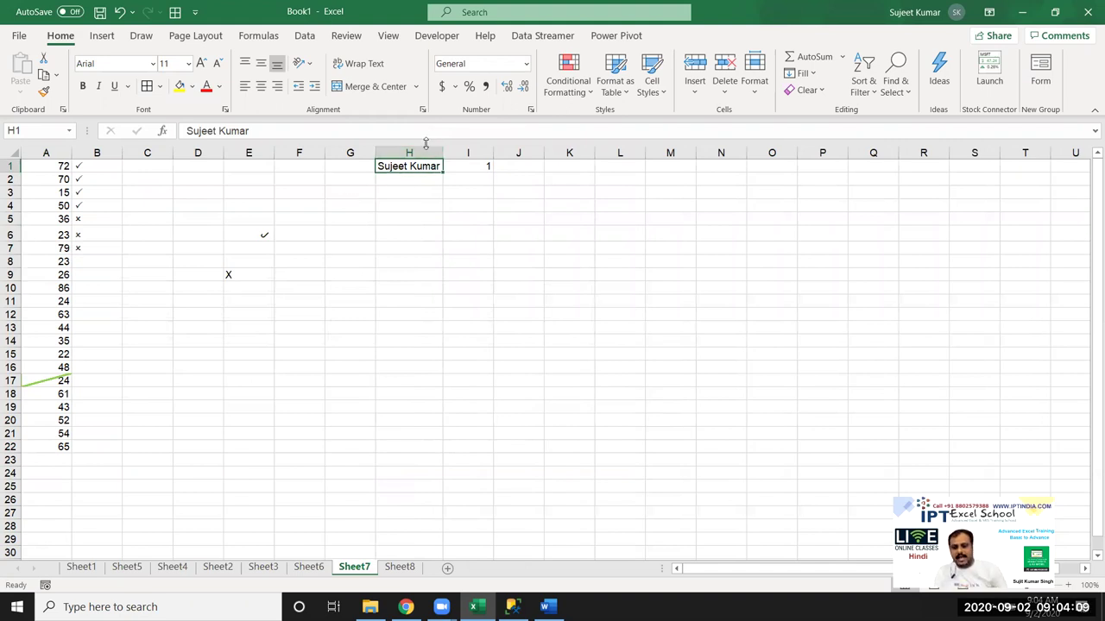
key("ctrl+z")
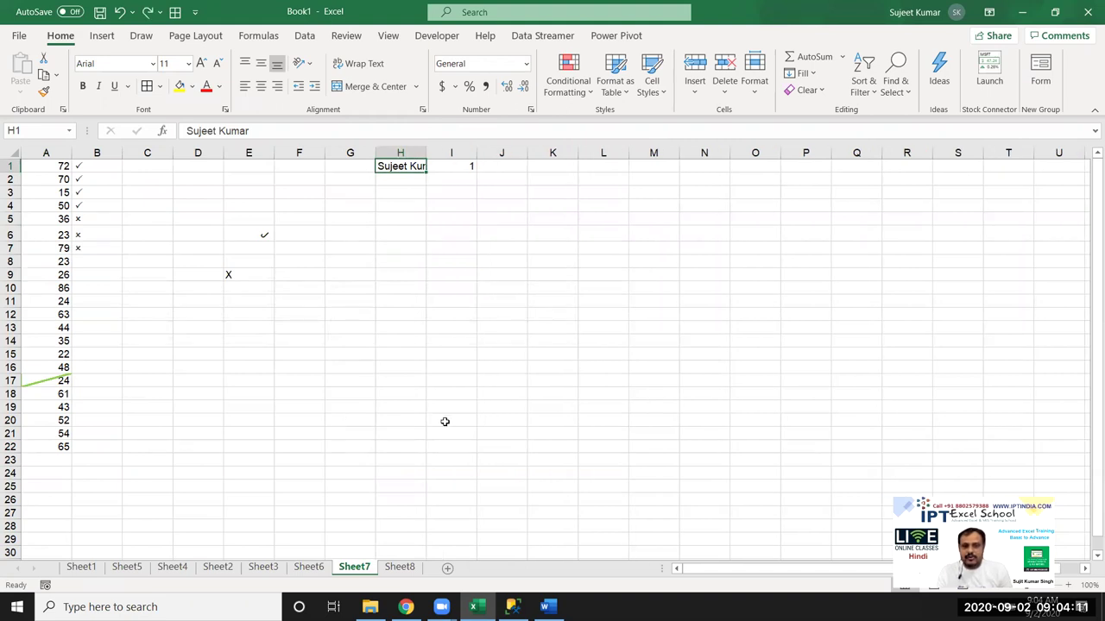
left_click(347, 65)
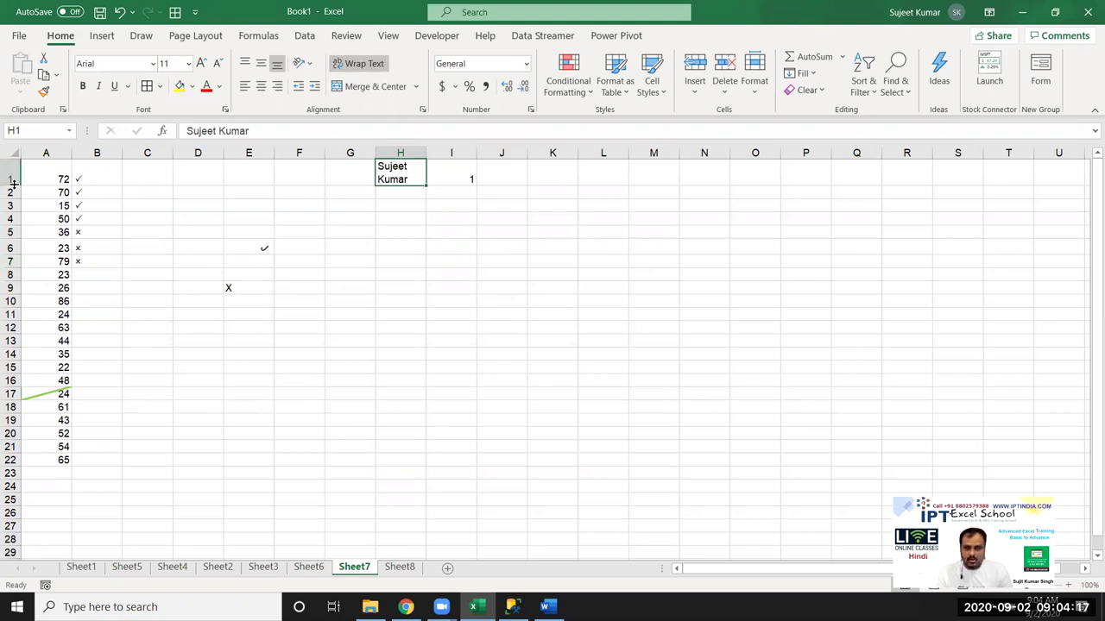
left_click(388, 265)
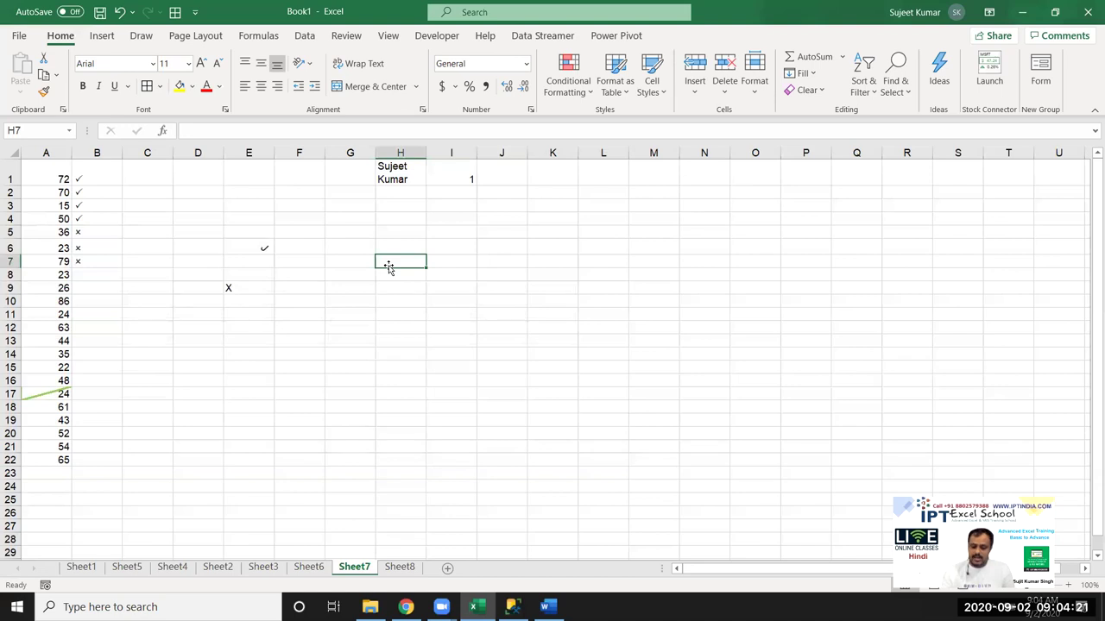
left_click(385, 171)
left_click(401, 244)
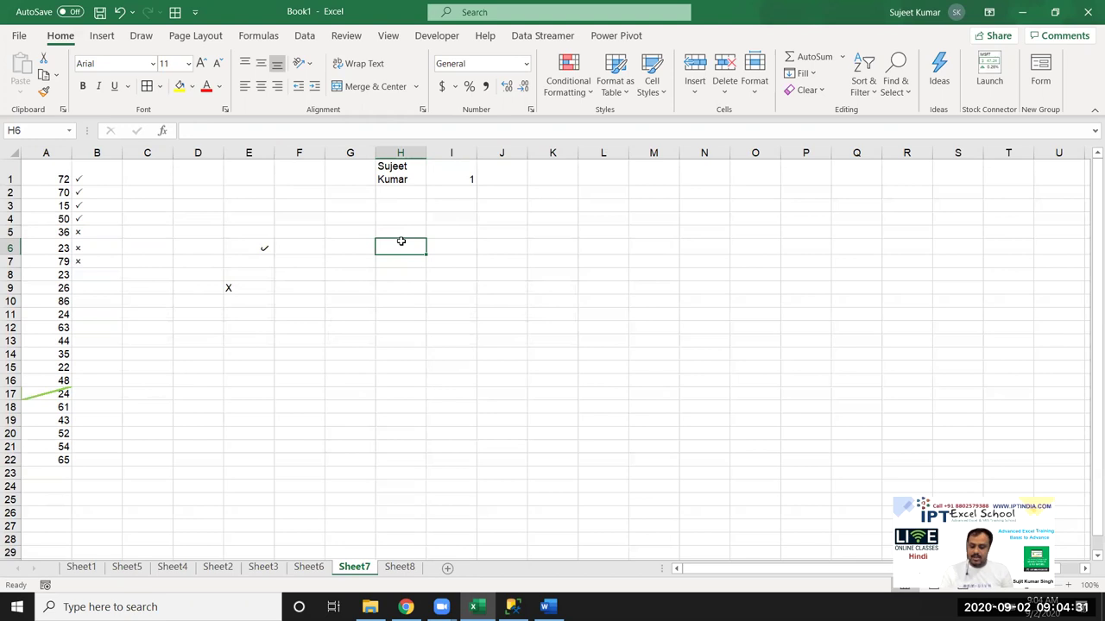
Enter 123, 852 and 147 on three separate lines in cell H6 using Alt+Enter.
type("123")
key("alt+Return")
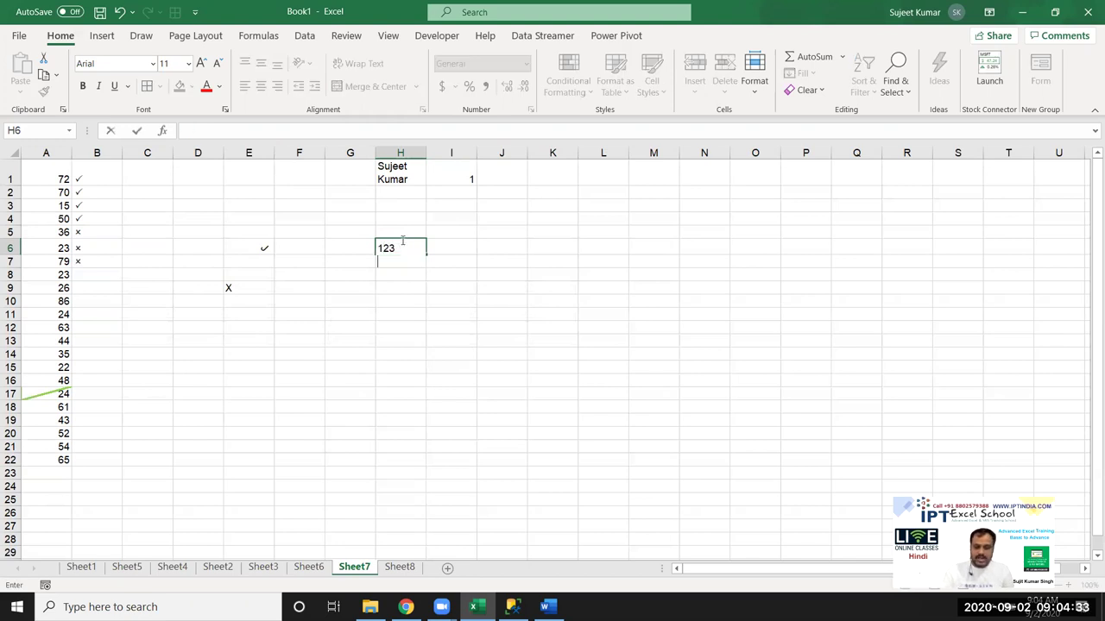
type("852")
key("alt+Return")
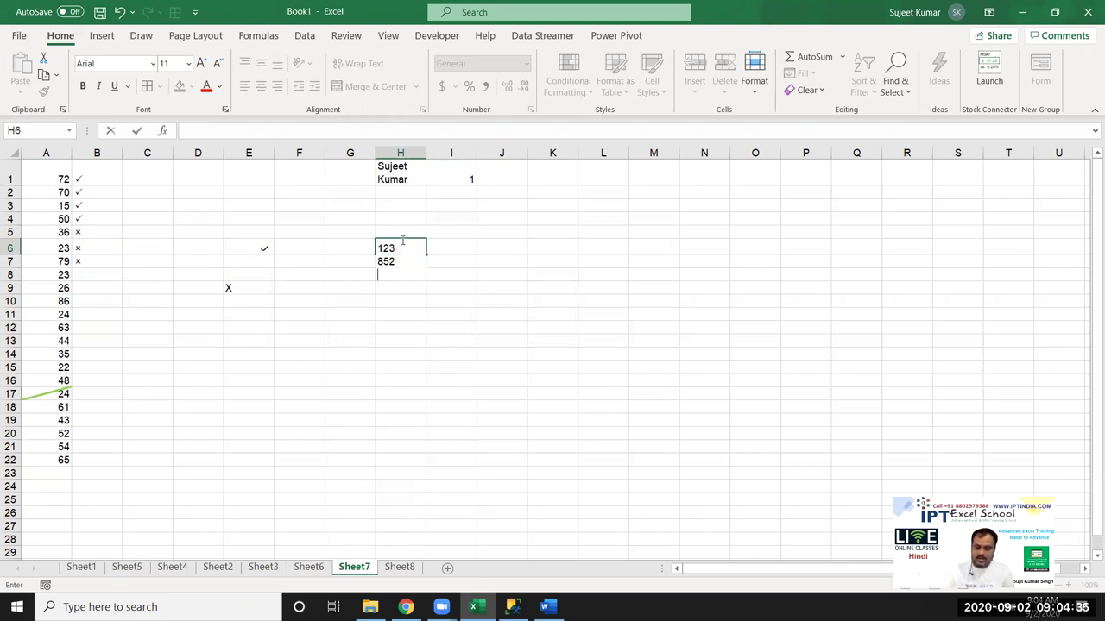
type("47")
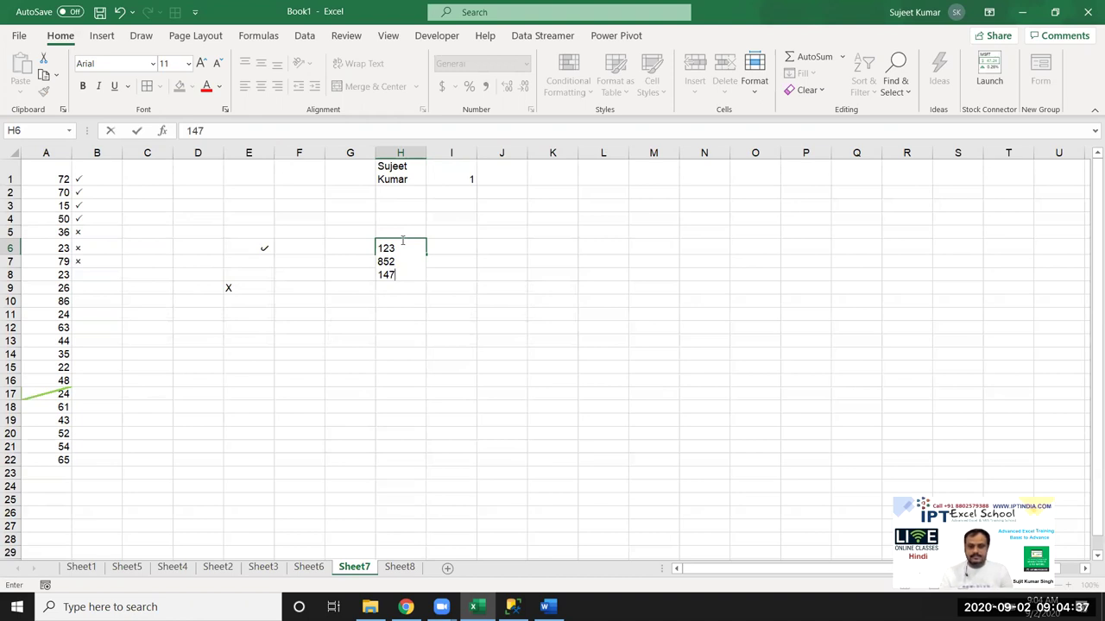
key("Return")
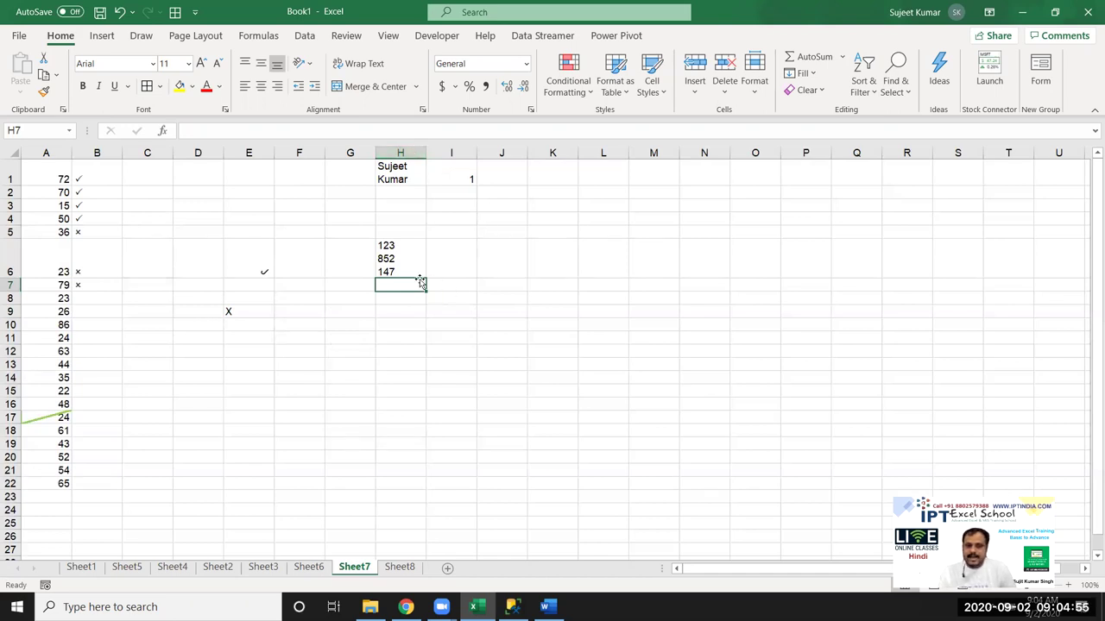
Turn off Wrap Text for the name in cell H1.
left_click(391, 272)
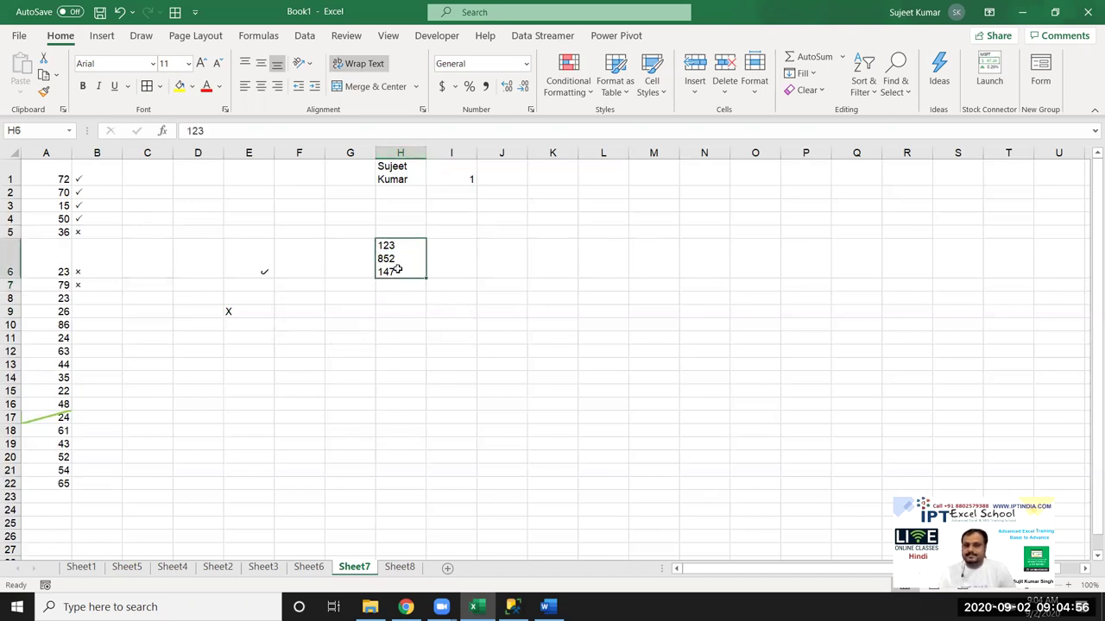
left_click(405, 169)
left_click(358, 63)
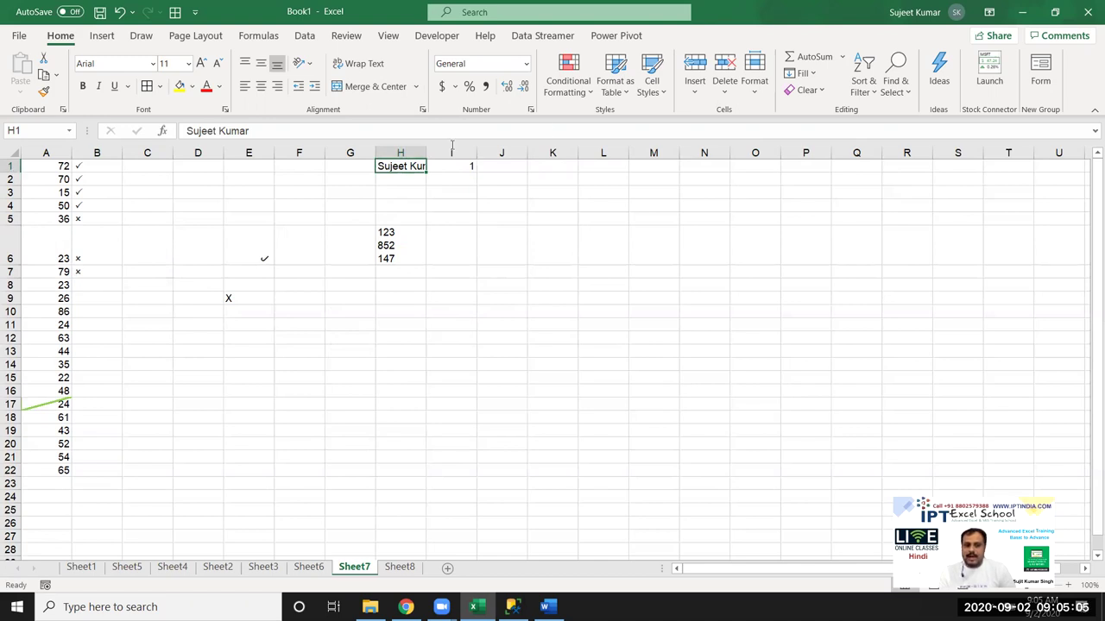
Tick Shrink to fit for cell H1 in the Format Cells alignment settings.
left_click(422, 109)
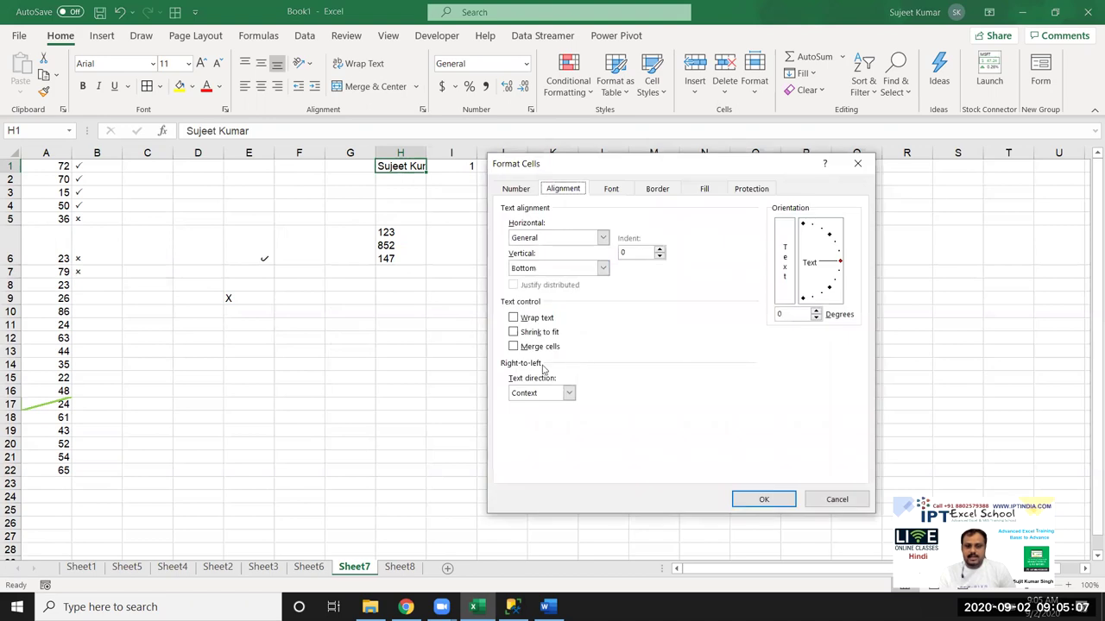
left_click(529, 337)
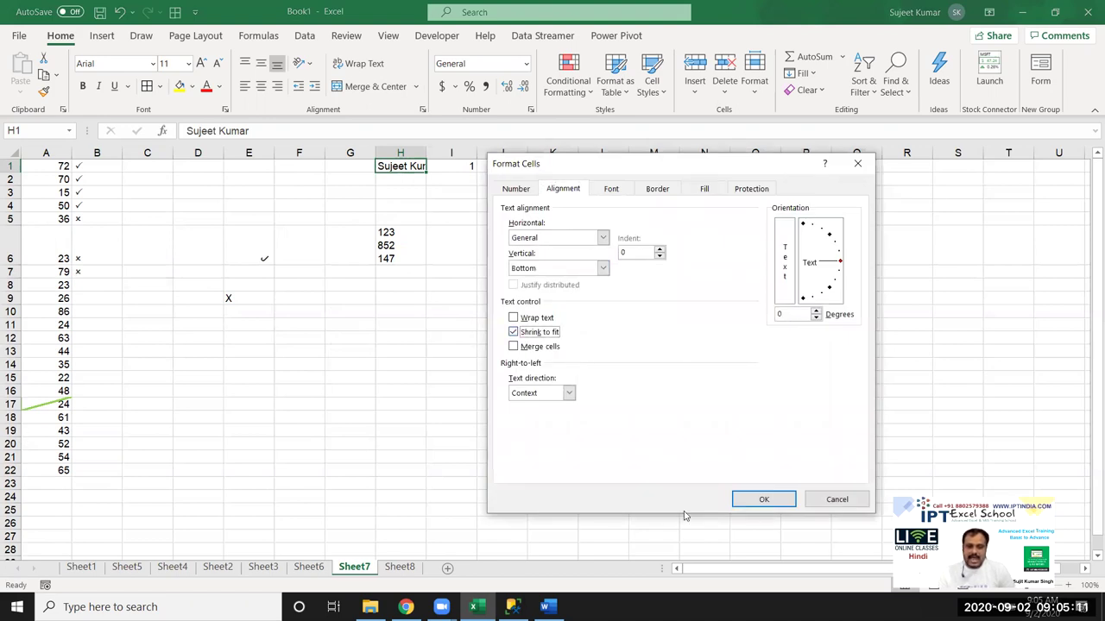
left_click(764, 499)
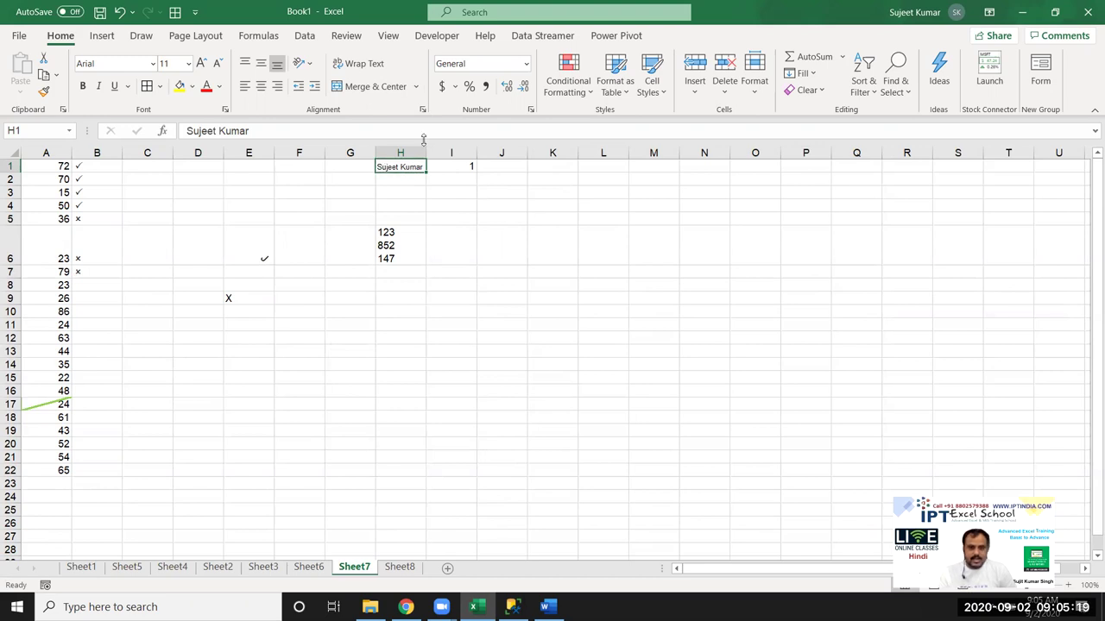
Widen column H, then Merge Across I10:L16 so each row spans columns I to L.
mouse_move(426, 152)
left_mouse_down()
mouse_move(475, 152)
mouse_move(448, 152)
left_mouse_up()
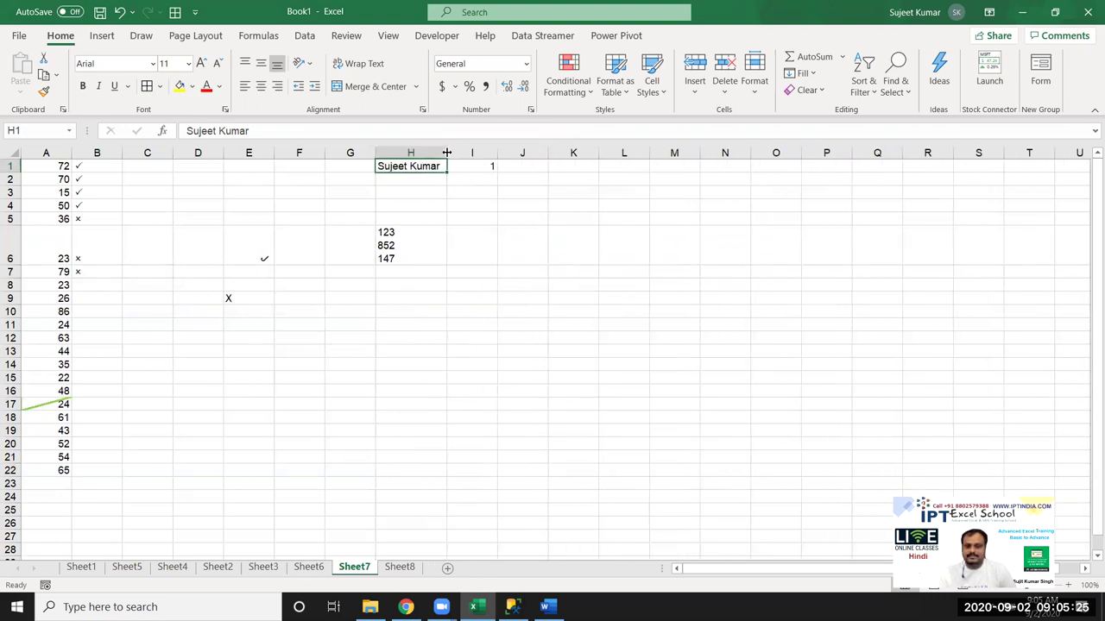
left_click_drag(466, 309, 630, 390)
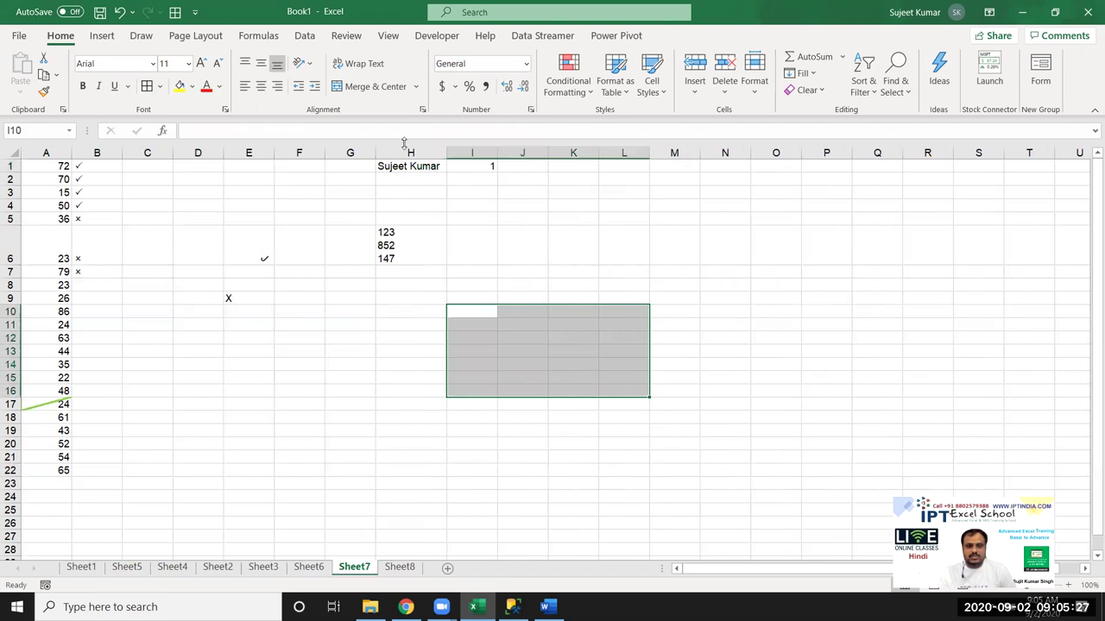
left_click(418, 89)
left_click(380, 127)
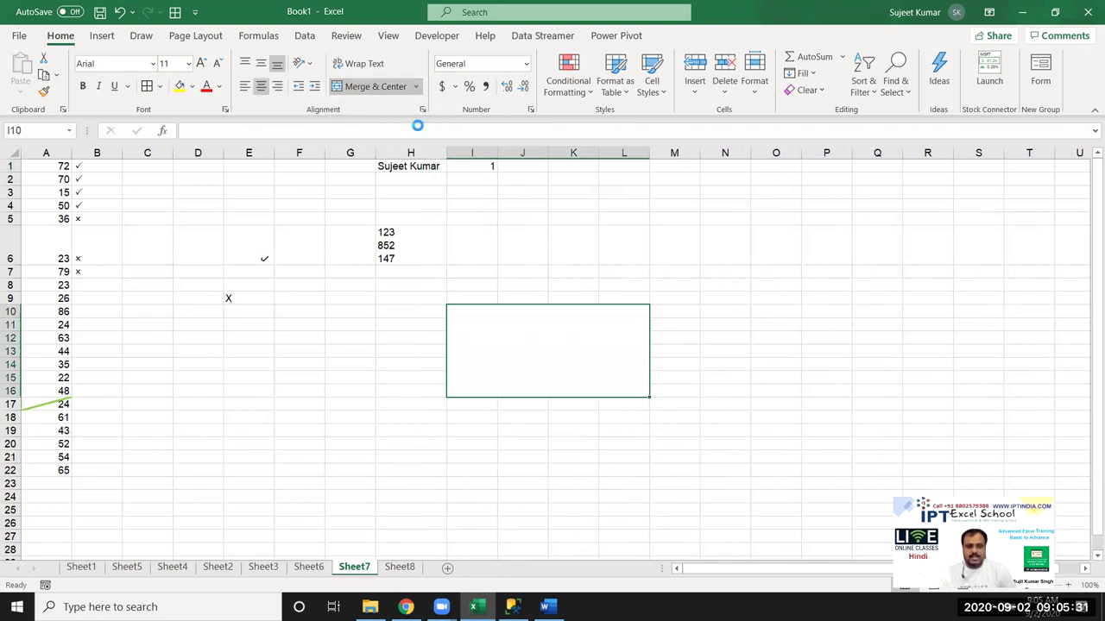
left_click(504, 316)
key("Down")
key("Down")
key("Down")
key("Down")
key("Down")
key("Down")
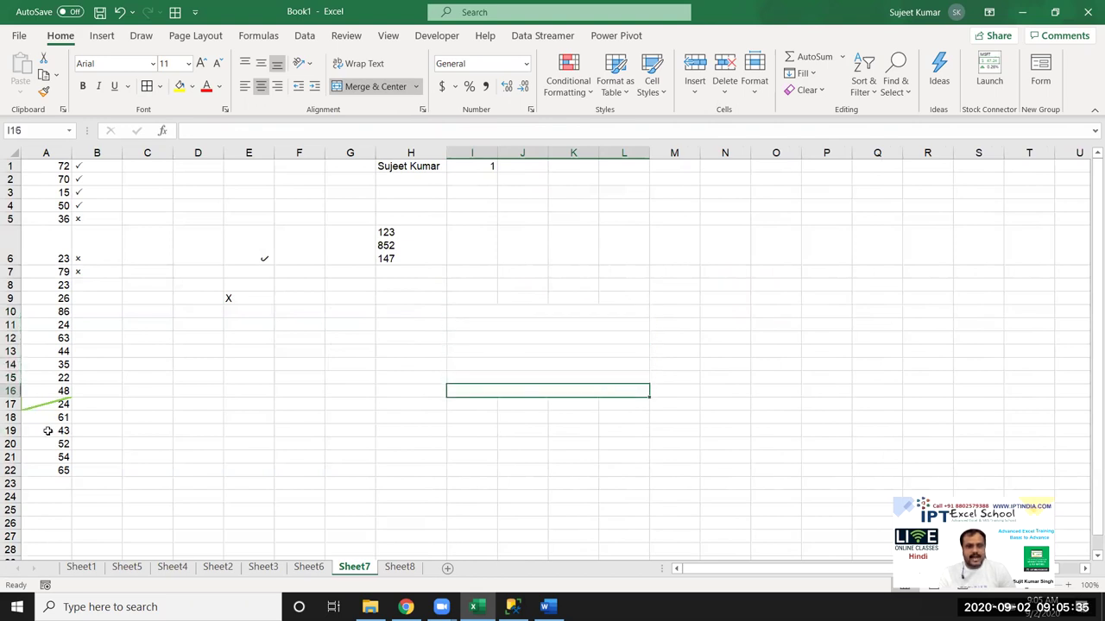
left_click(205, 368)
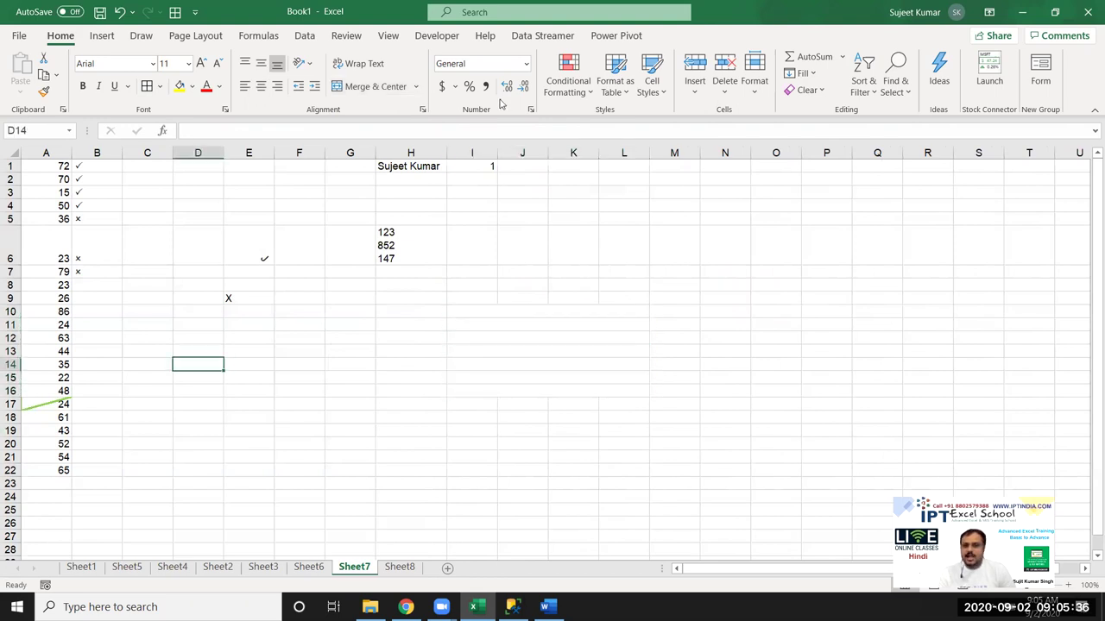
Add a new blank Sheet9 after Sheet8, closing Format Cells unchanged.
left_click(404, 569)
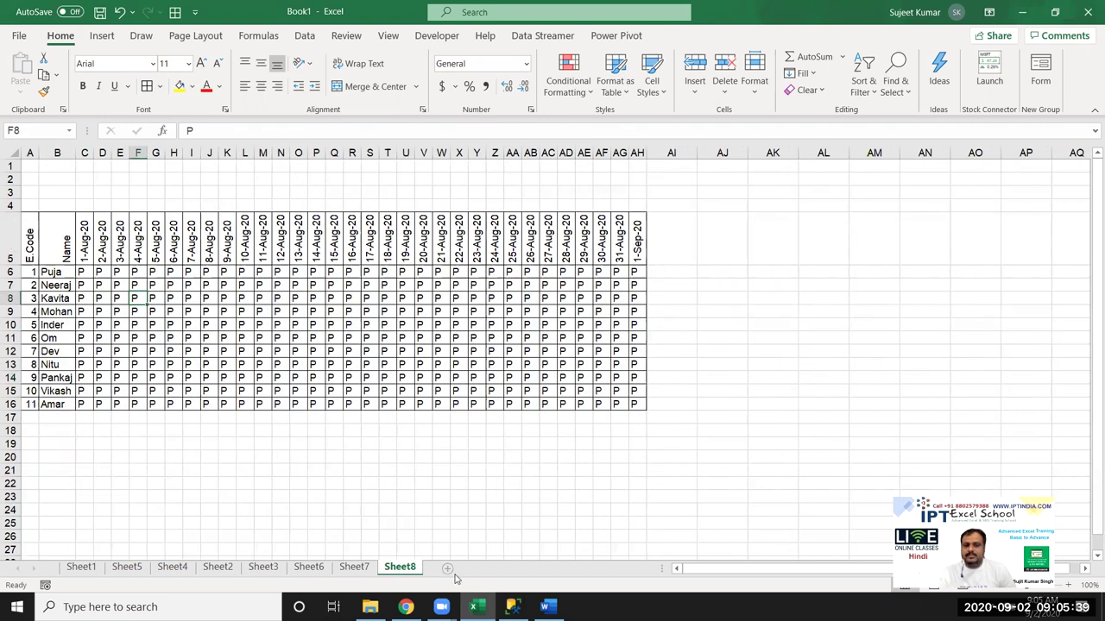
left_click(447, 569)
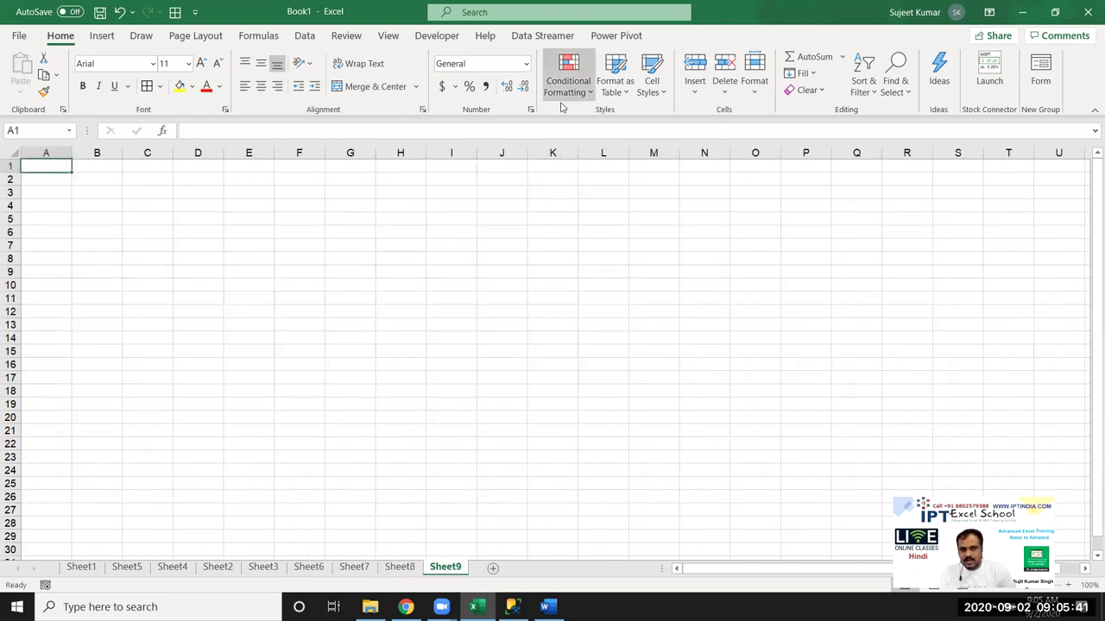
left_click(531, 110)
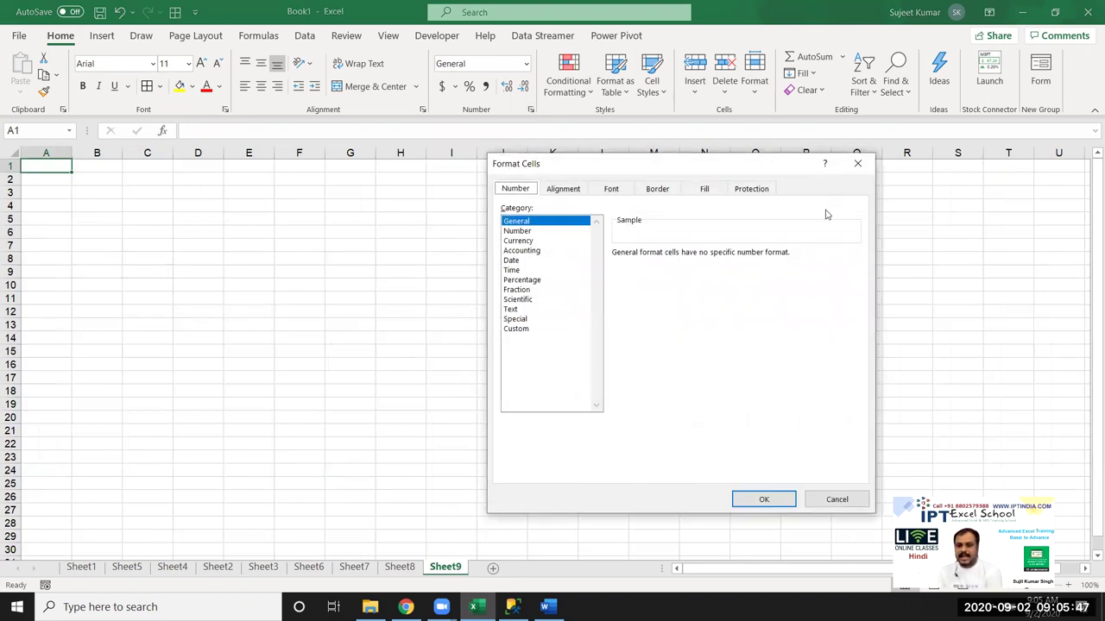
left_click(856, 164)
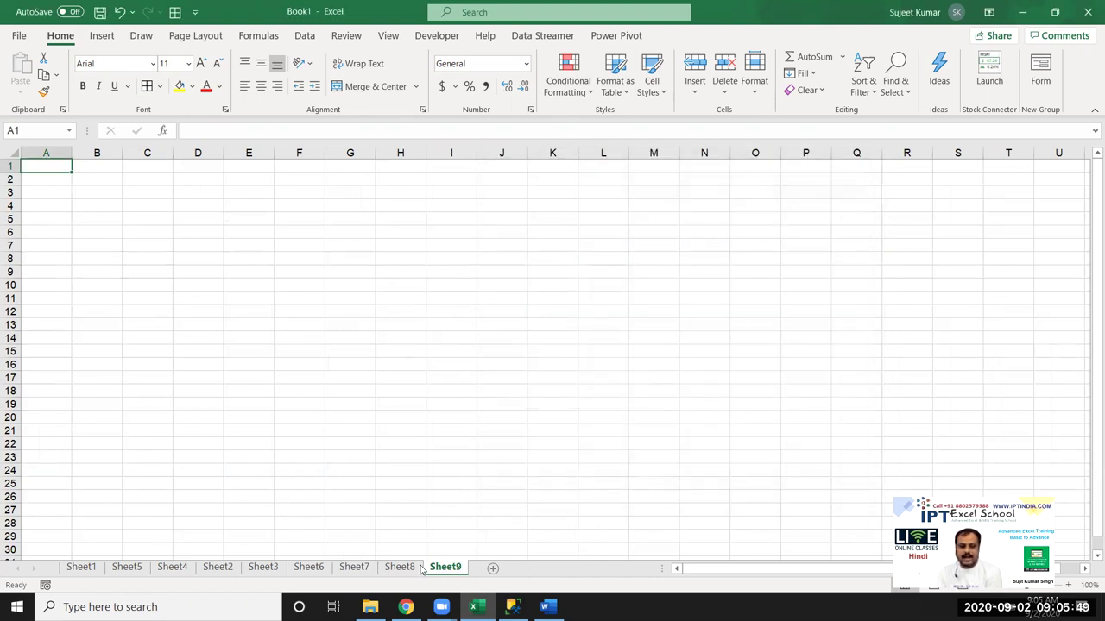
Step back through Sheet8, Sheet7, Sheet6, Sheet3 and Sheet2 to Sheet4's internet users table.
left_click(400, 567)
left_click(354, 567)
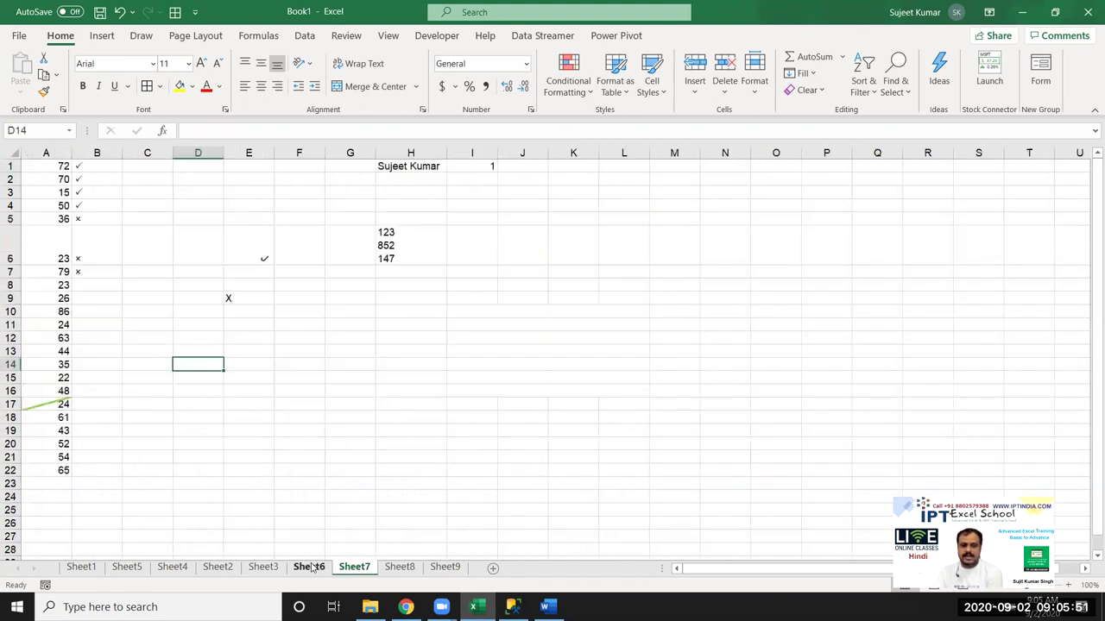
left_click(310, 567)
left_click(263, 567)
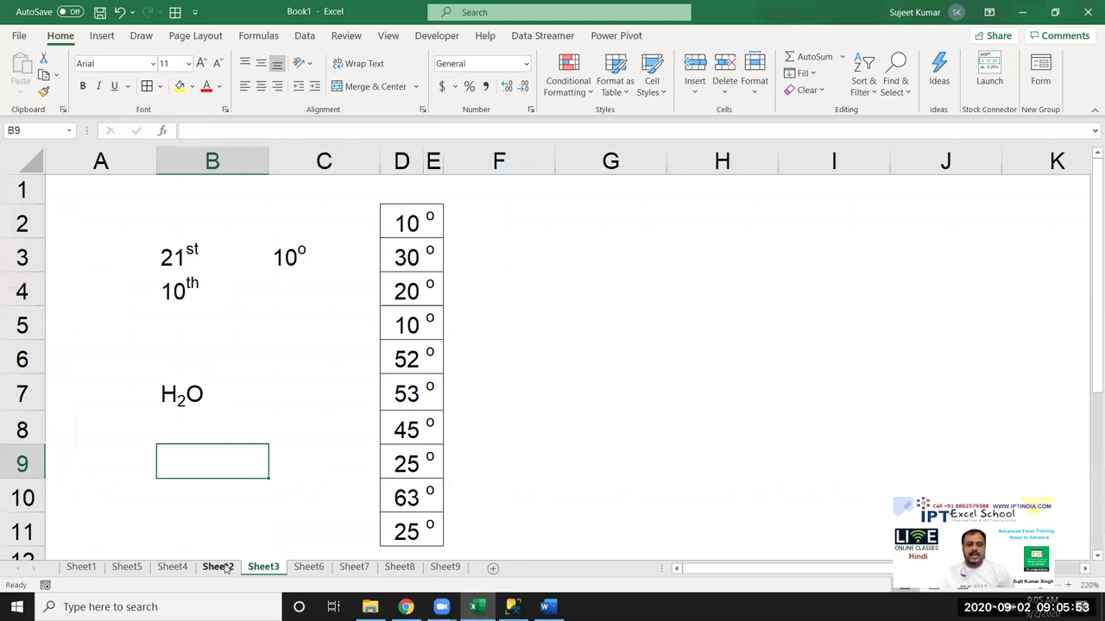
left_click(223, 567)
left_click(179, 567)
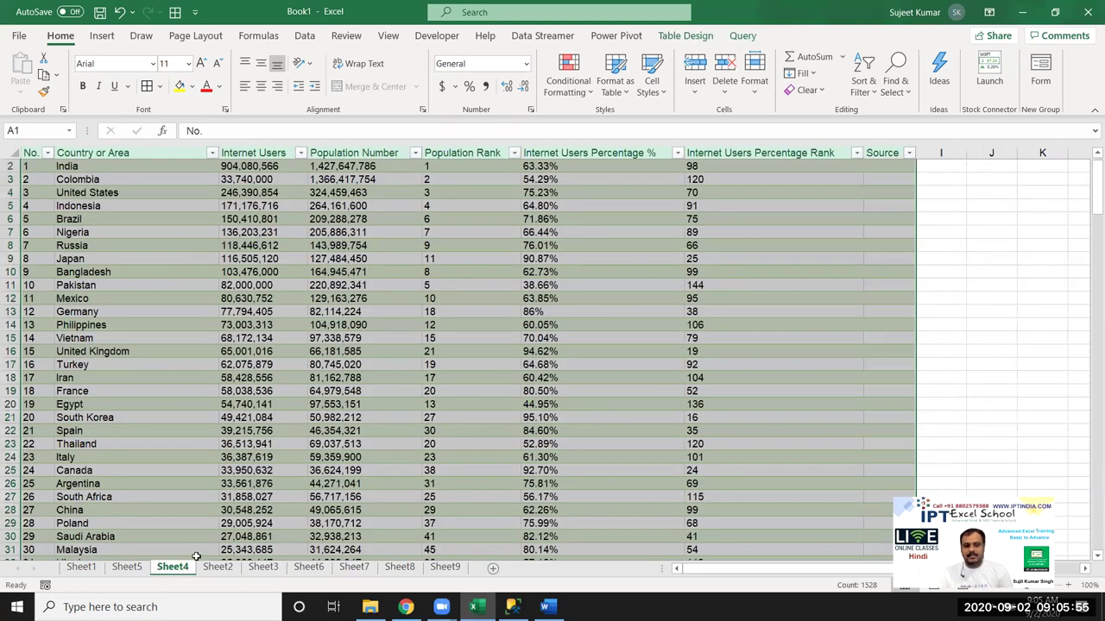
Show the Windows desktop with Win+D, hiding Excel.
key("super+d")
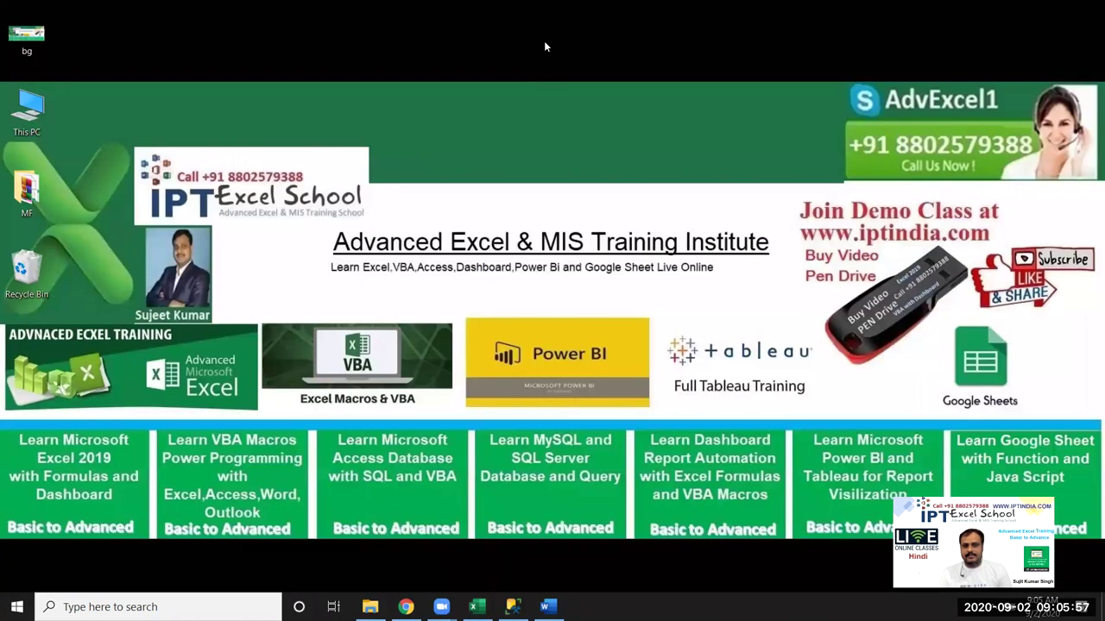